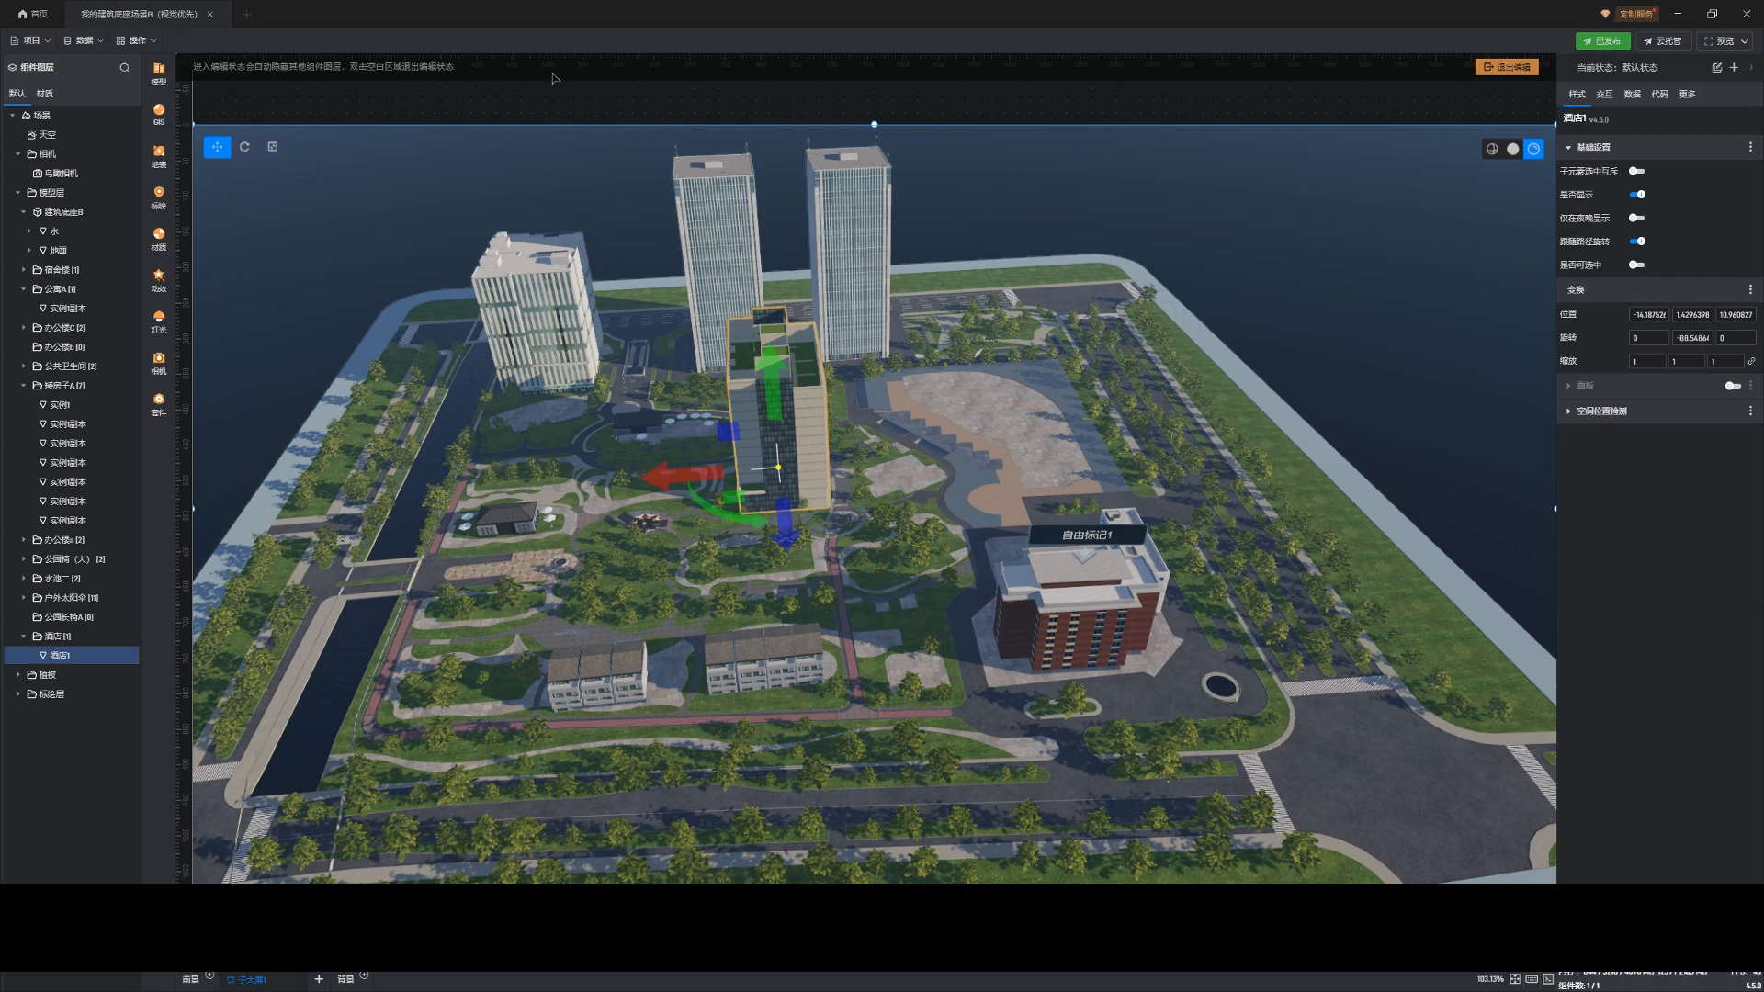
Restore the project editor window from full screen and arrange it beside the viewer window on the desktop.
drag(453, 17, 922, 264)
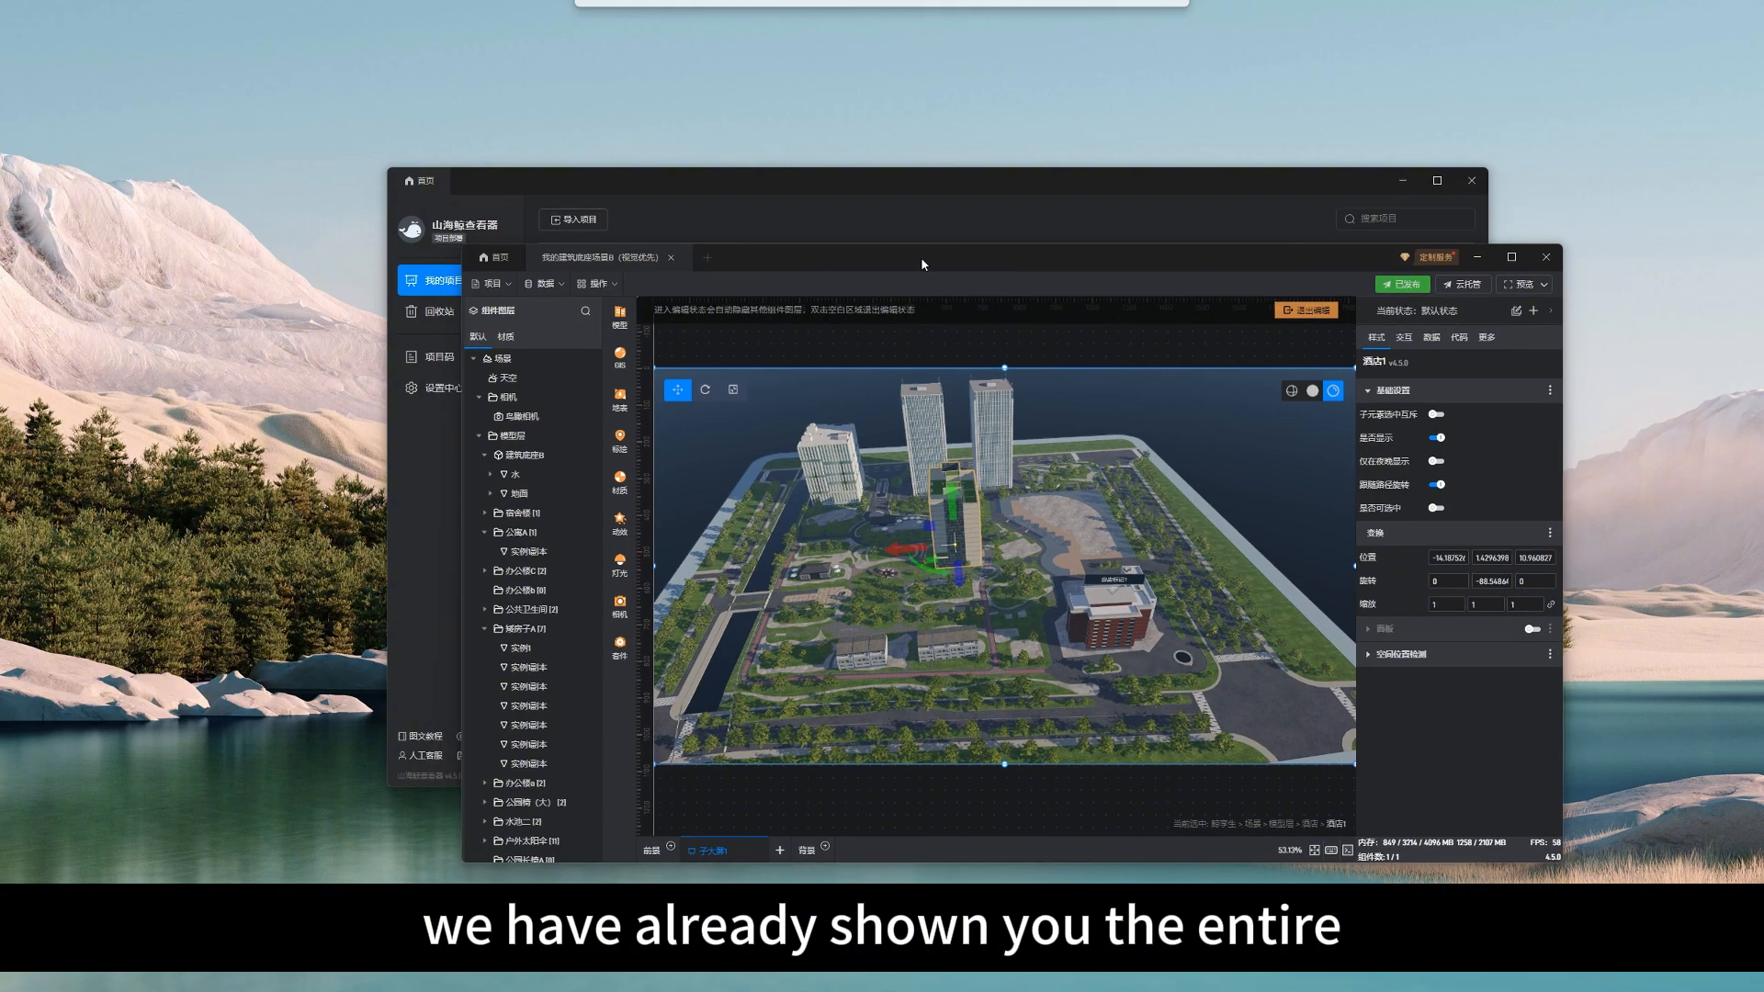
drag(947, 179, 722, 212)
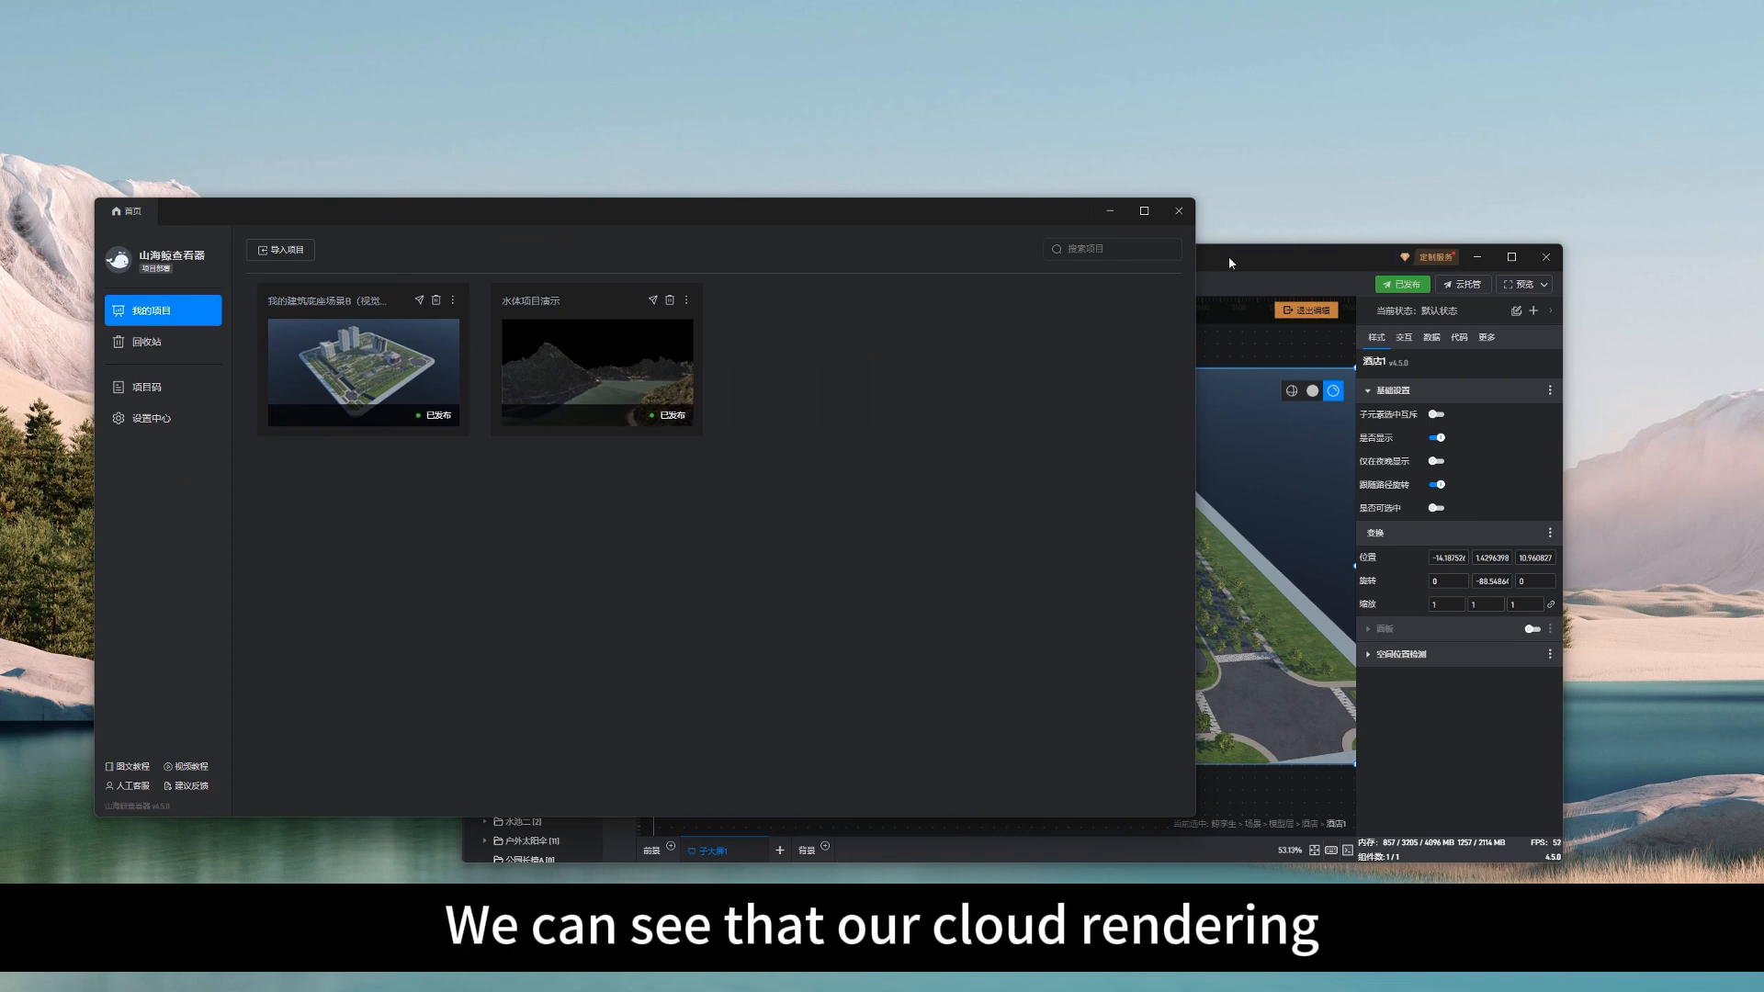
drag(1230, 262, 1349, 243)
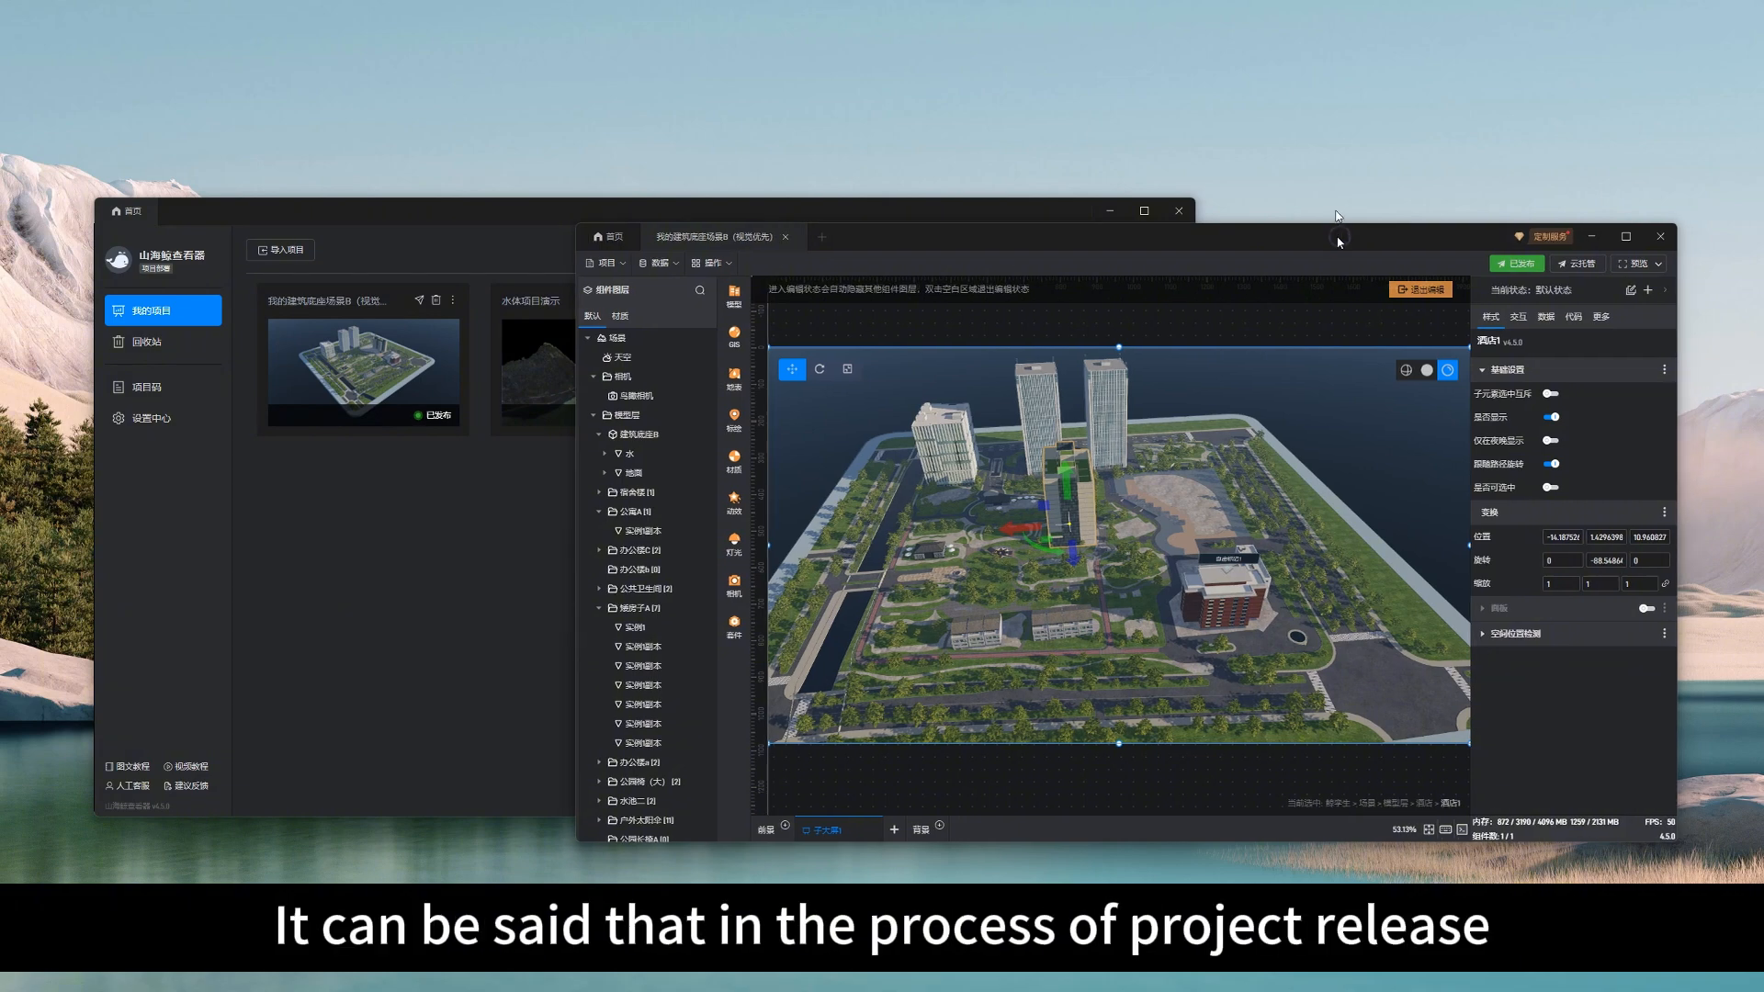
drag(1342, 238, 1337, 214)
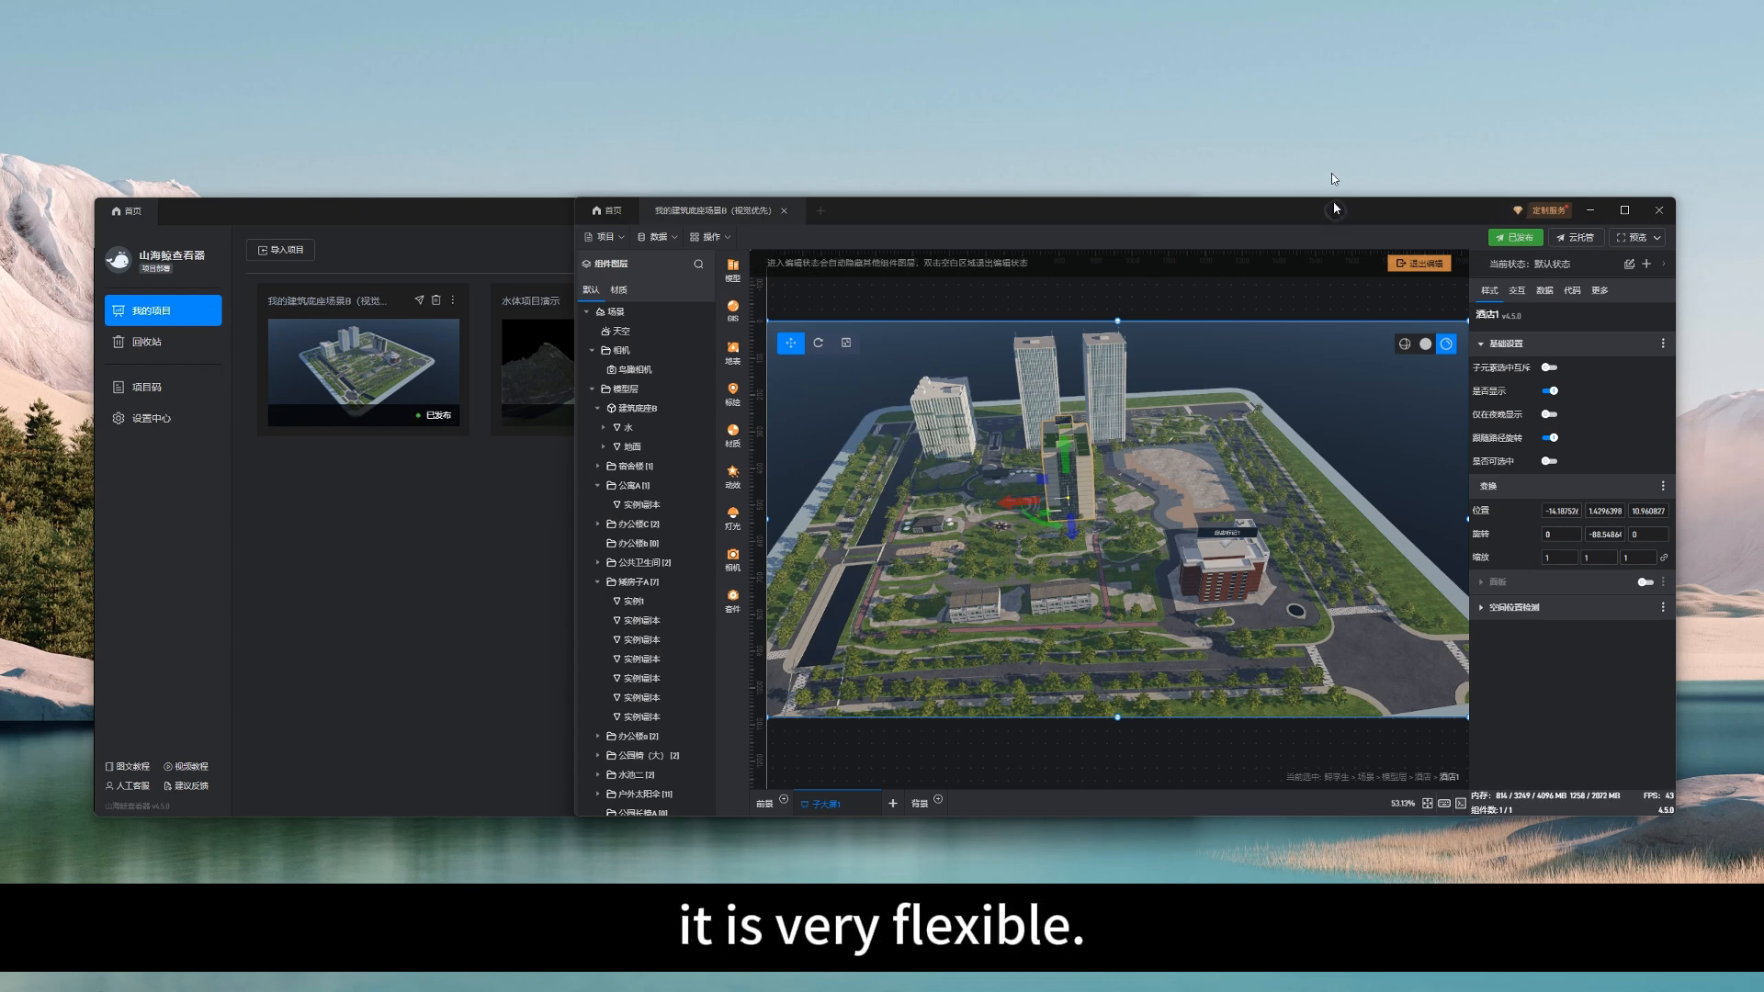
drag(1335, 210, 1333, 172)
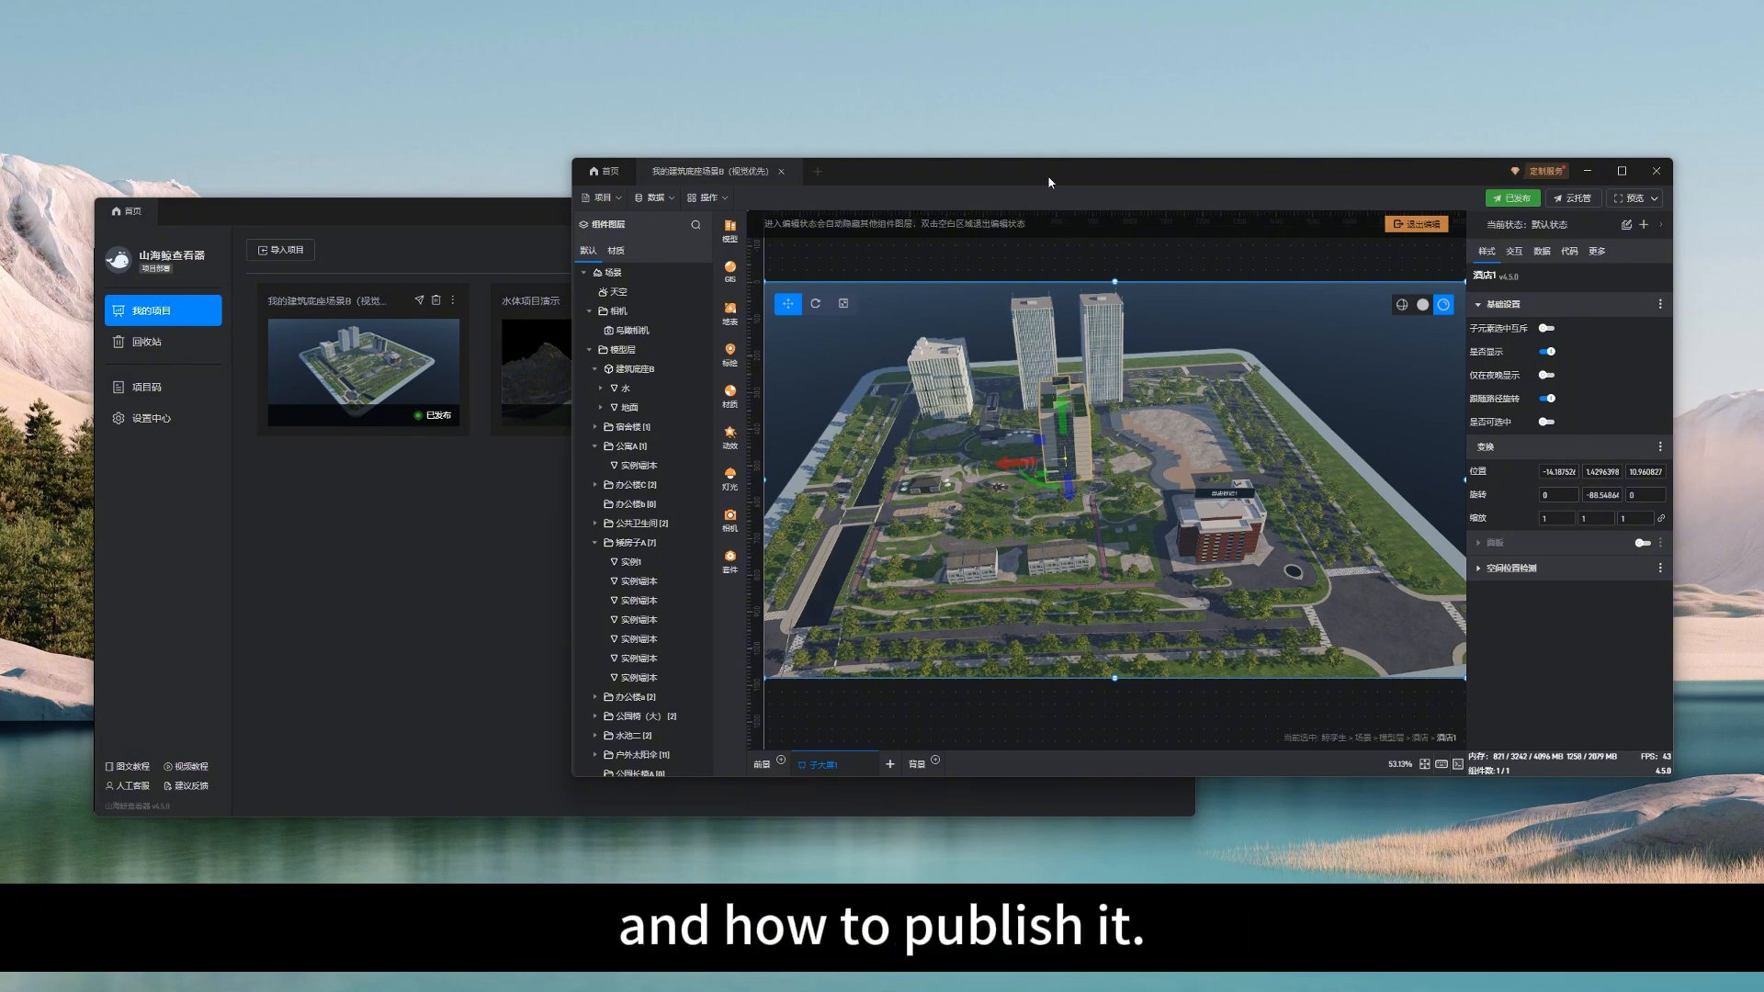
drag(1050, 181, 1106, 146)
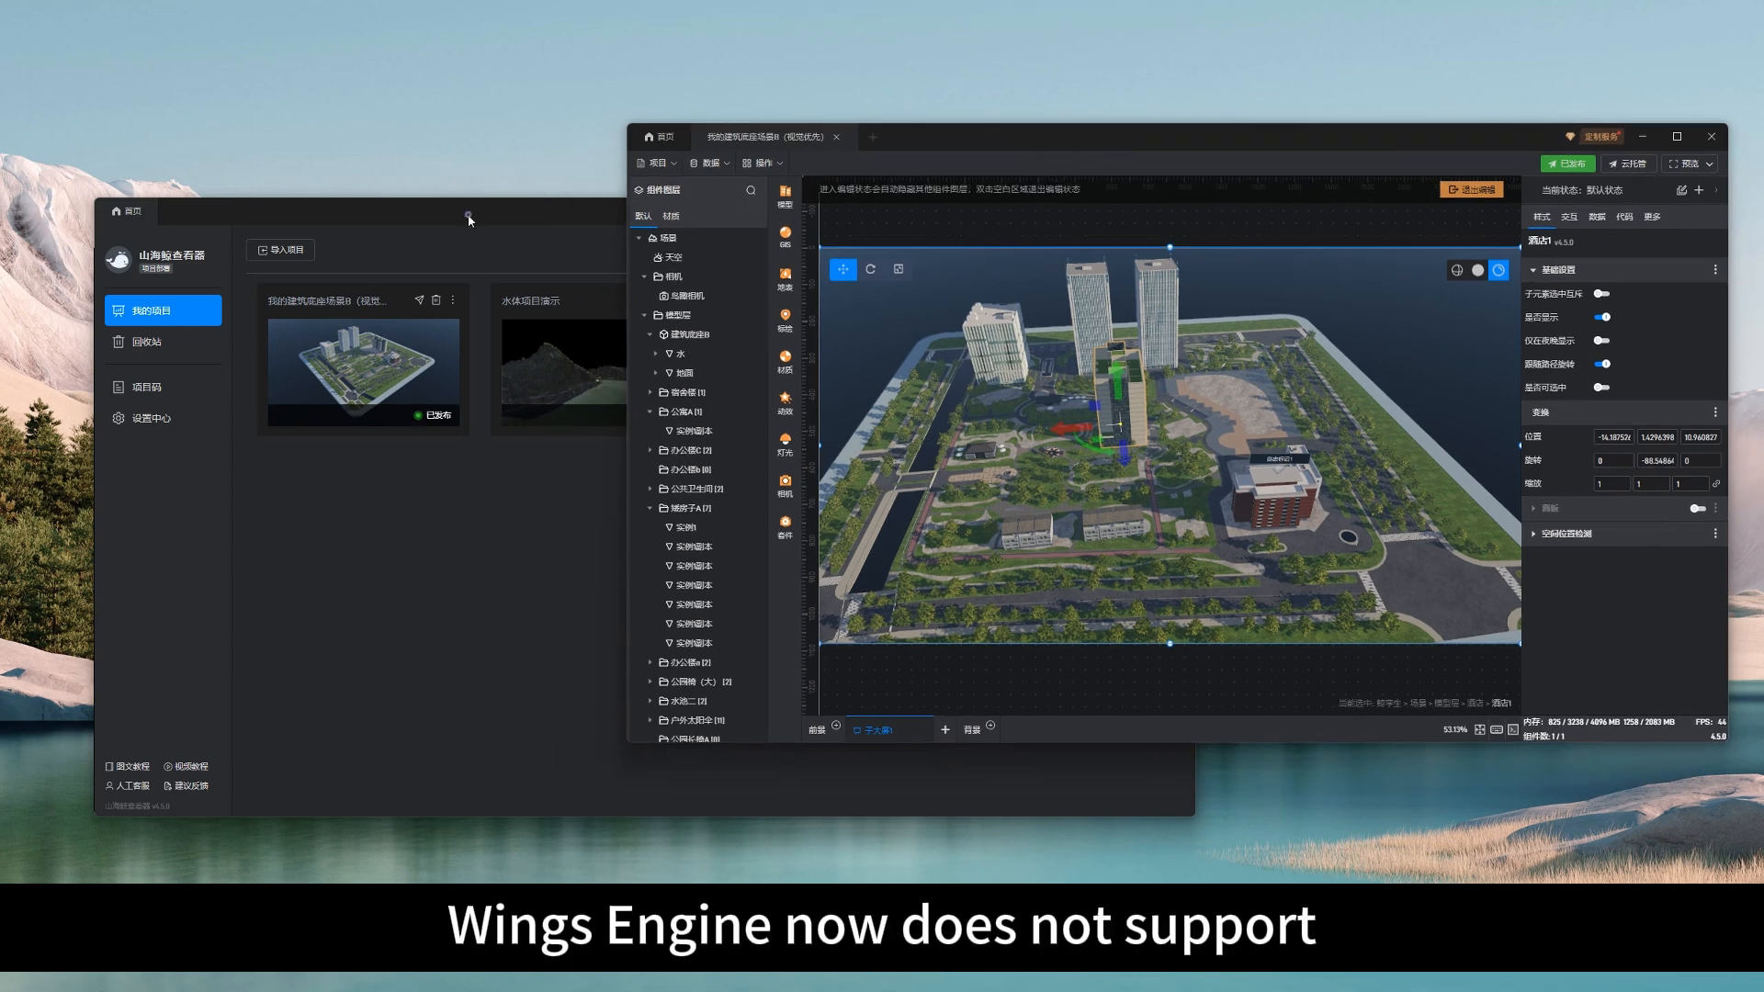
drag(468, 218, 456, 266)
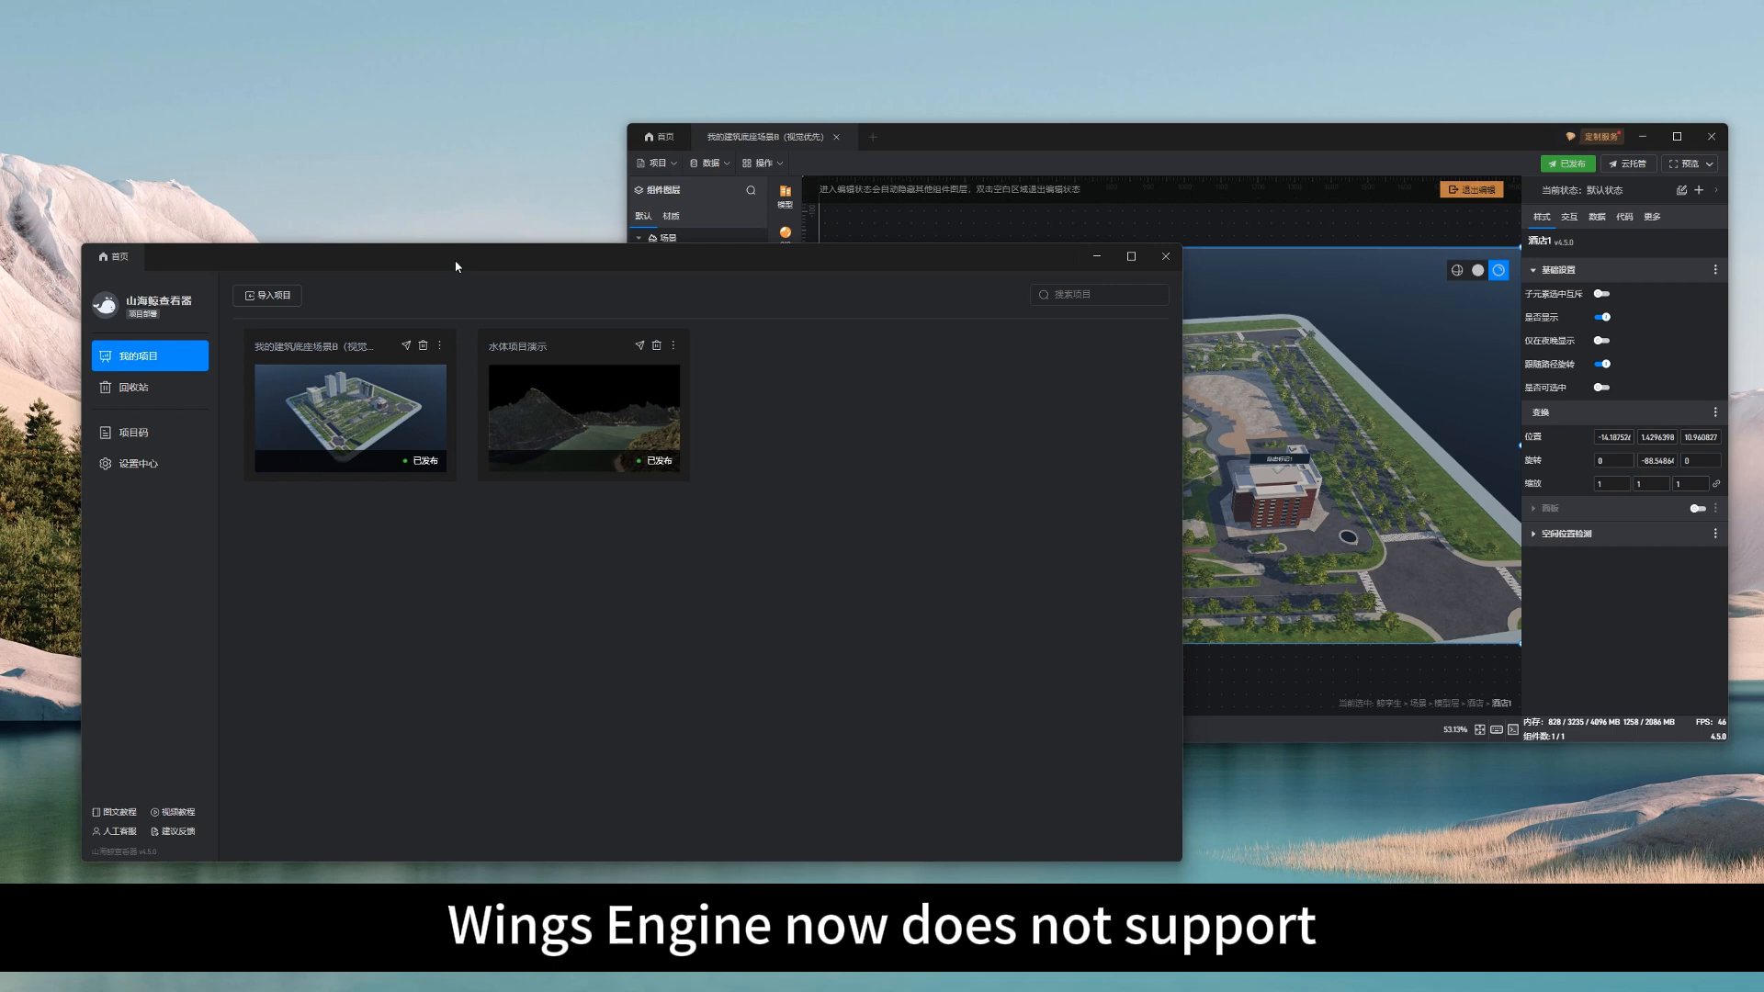
Open the editor project's deployment settings and switch to exporting a deployment file (导出部署文件).
click(1035, 138)
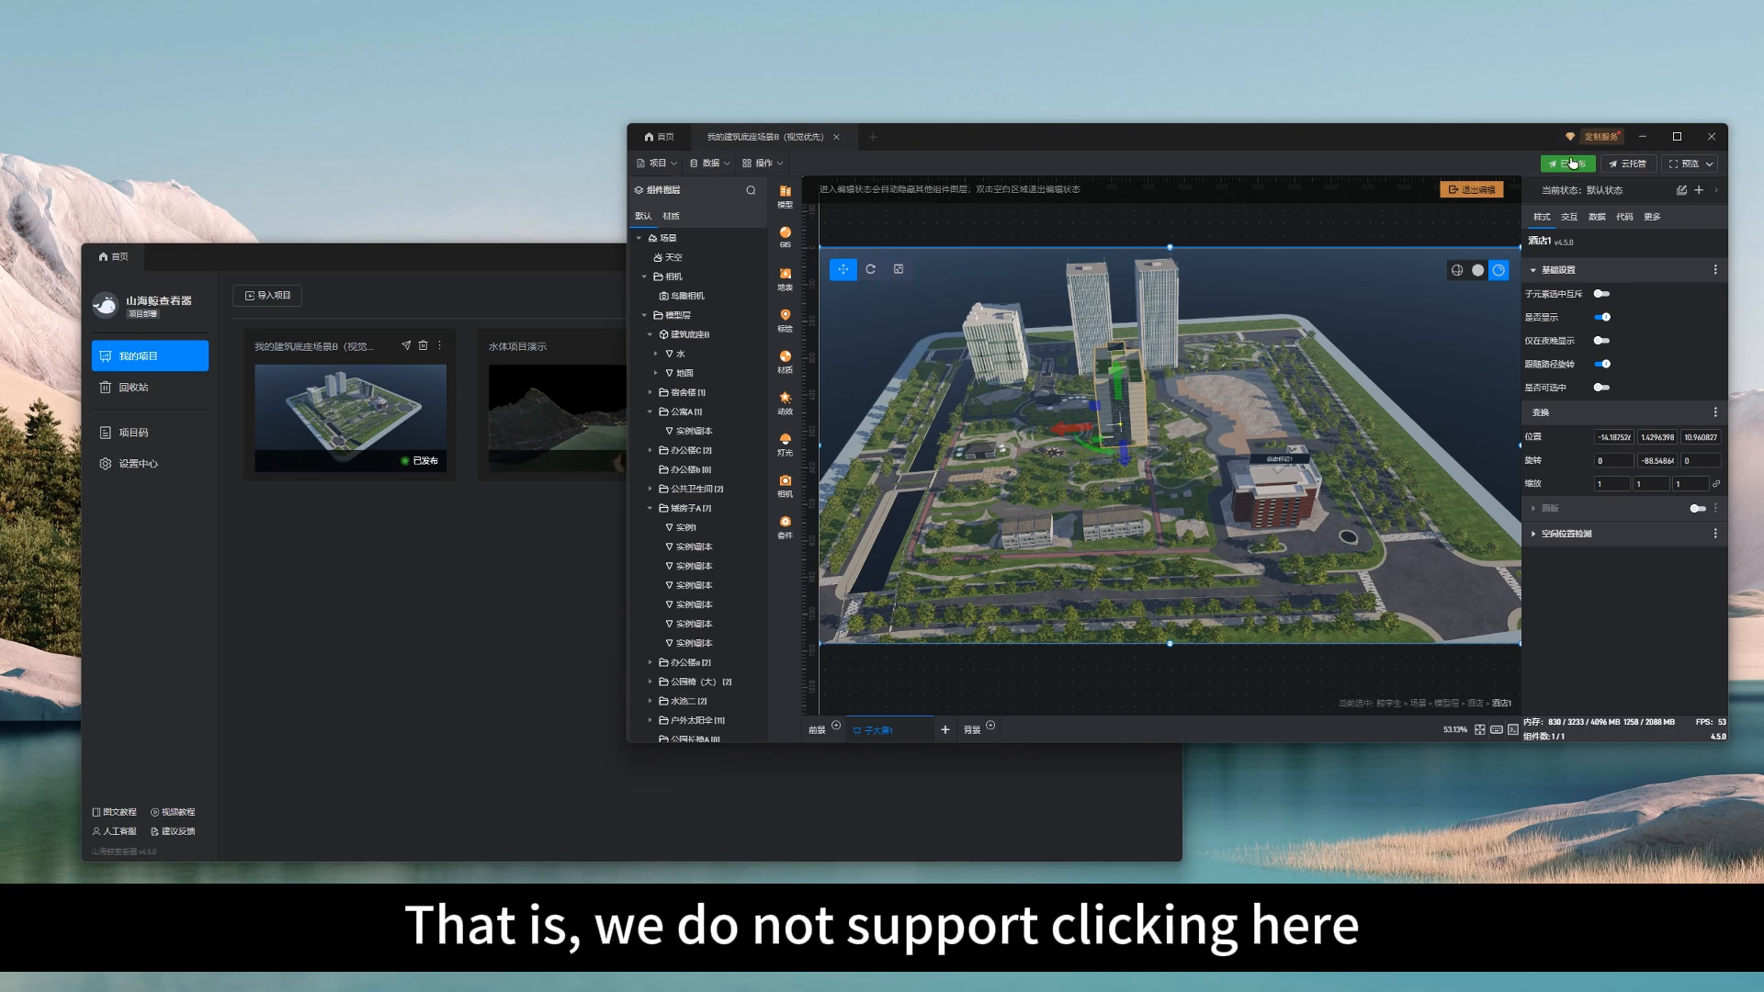
click(1570, 164)
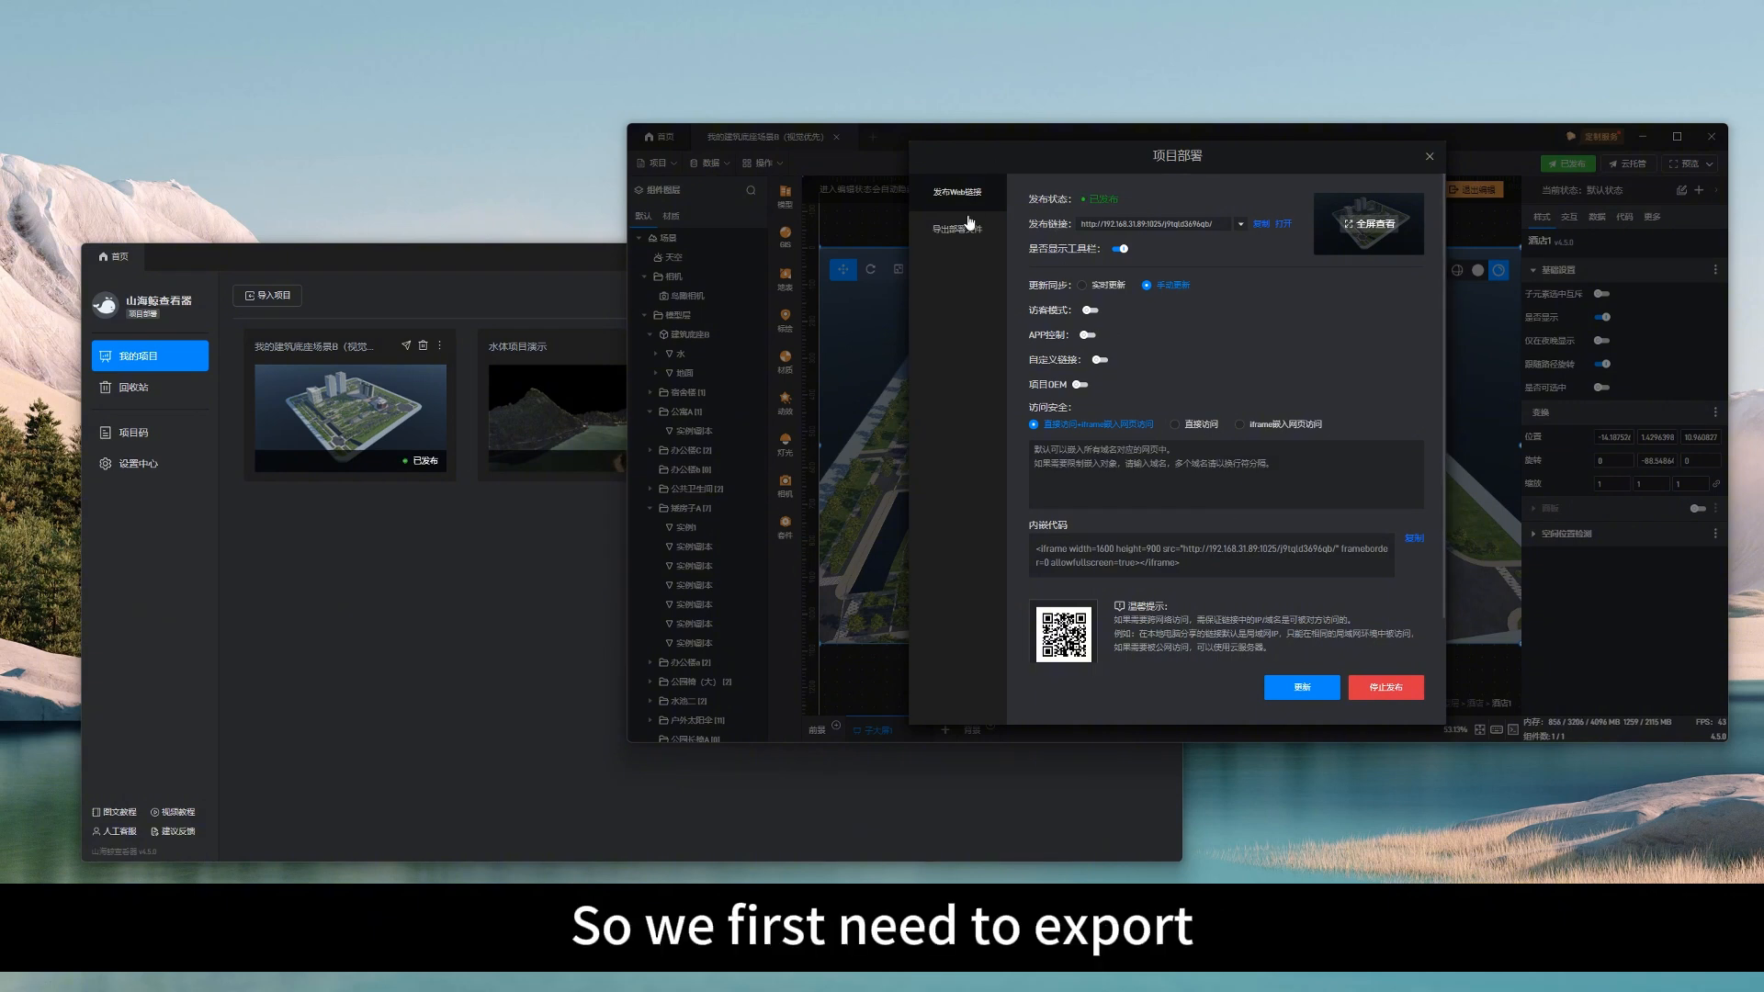
click(961, 228)
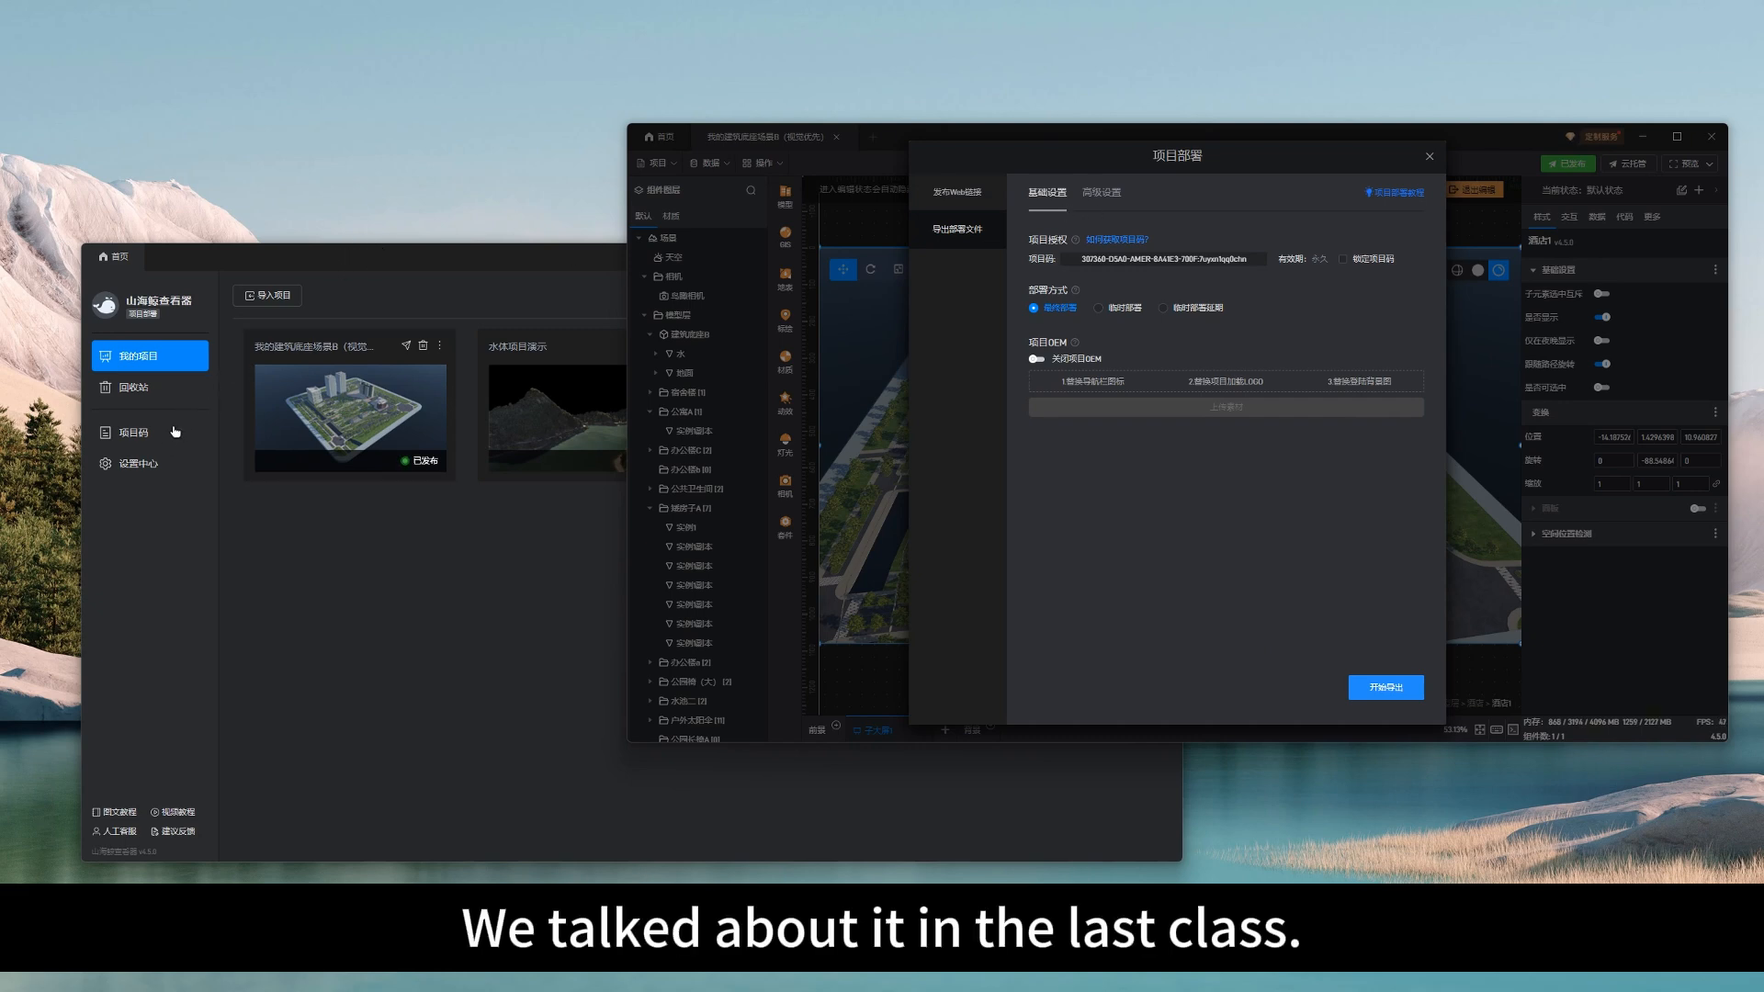
Copy the unused project code from the viewer's project code list and paste it over the code in the export's project code field.
click(147, 437)
click(147, 437)
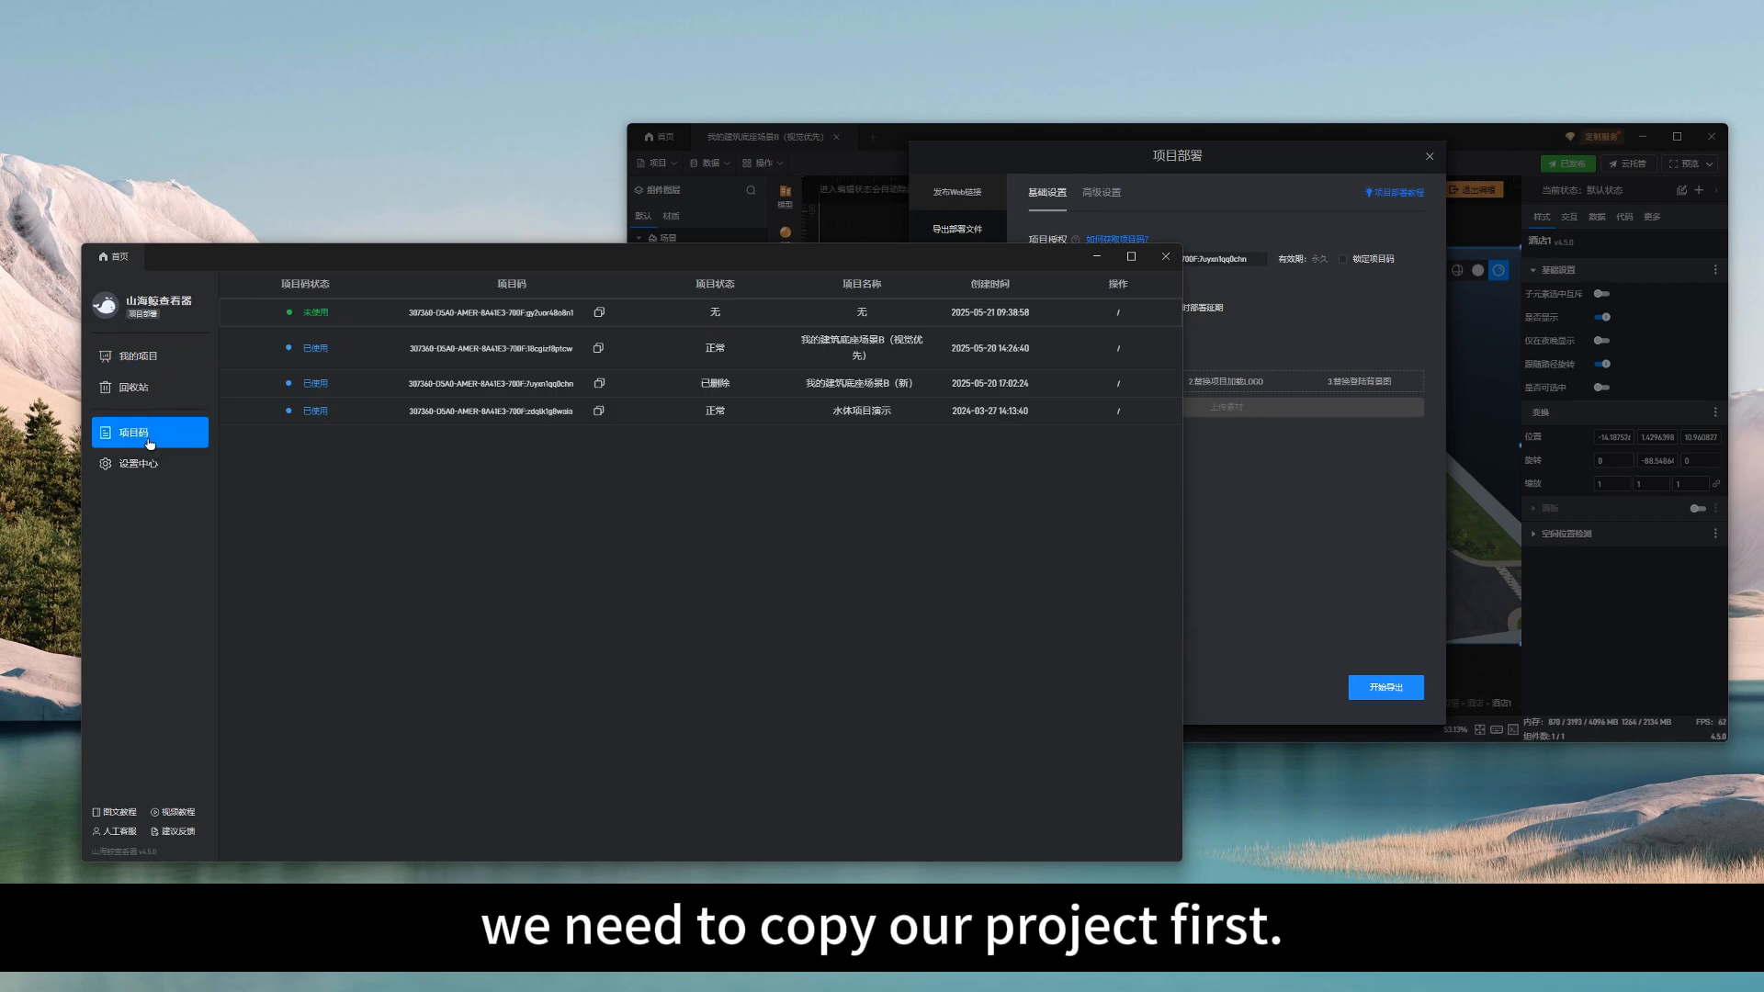
click(601, 313)
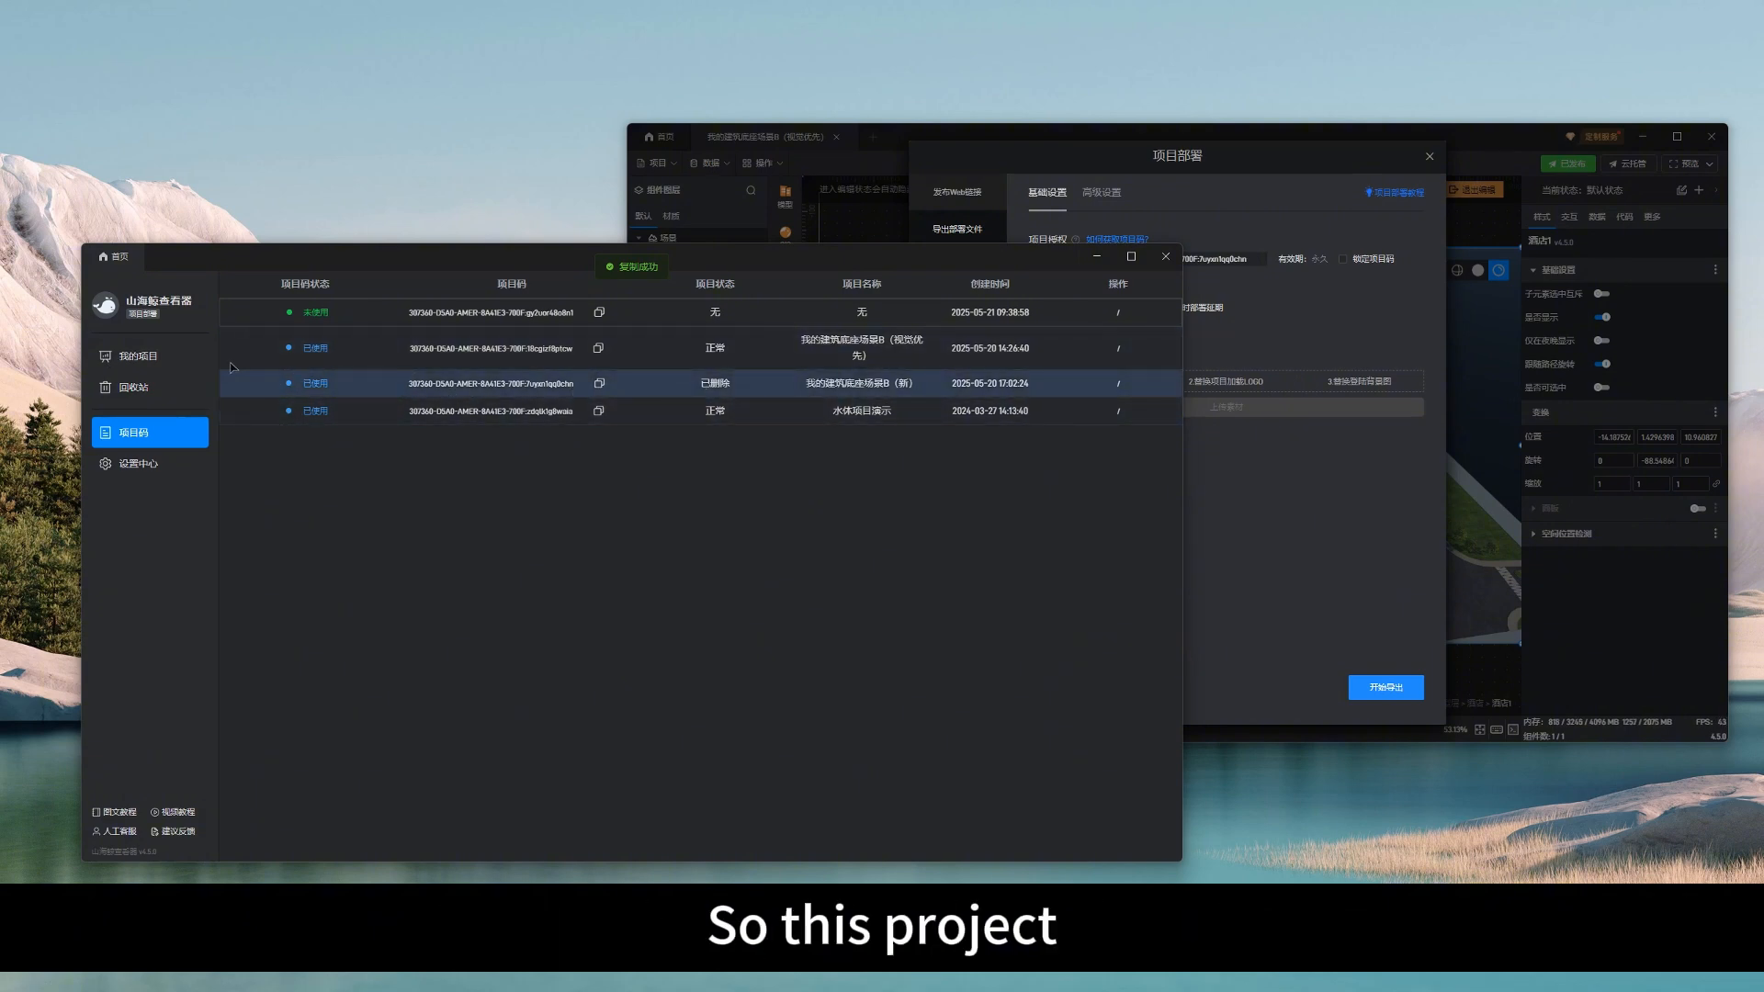
click(600, 313)
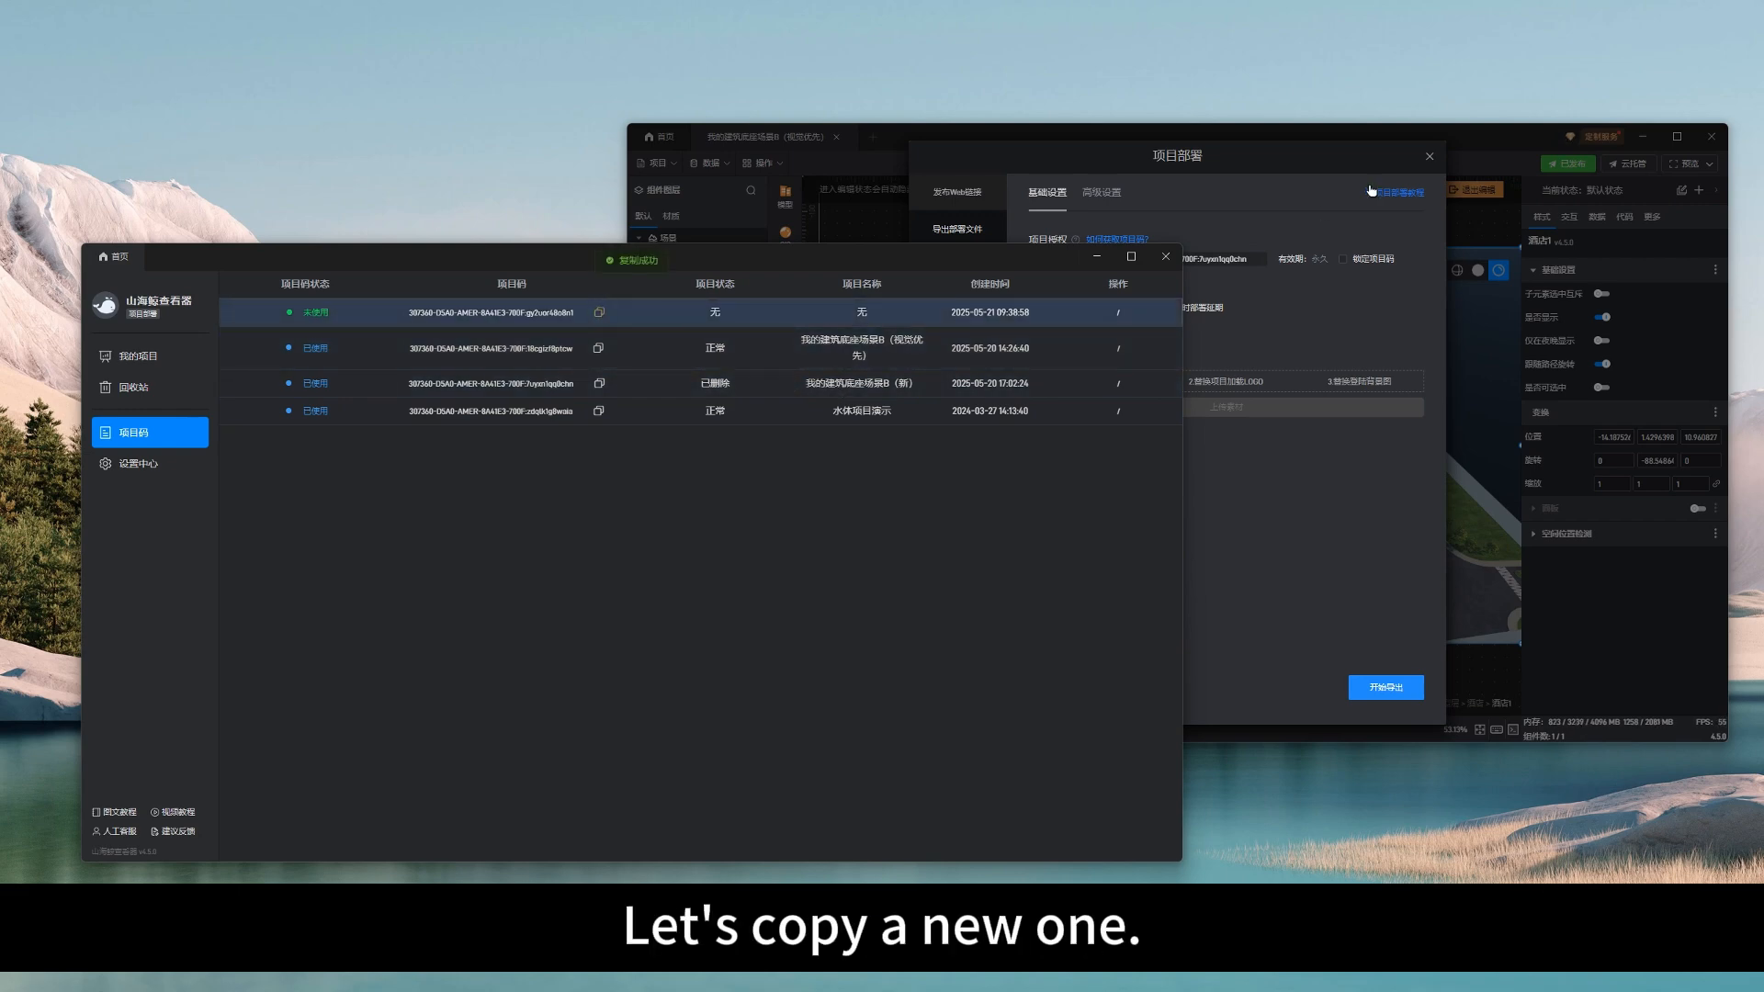
click(1245, 166)
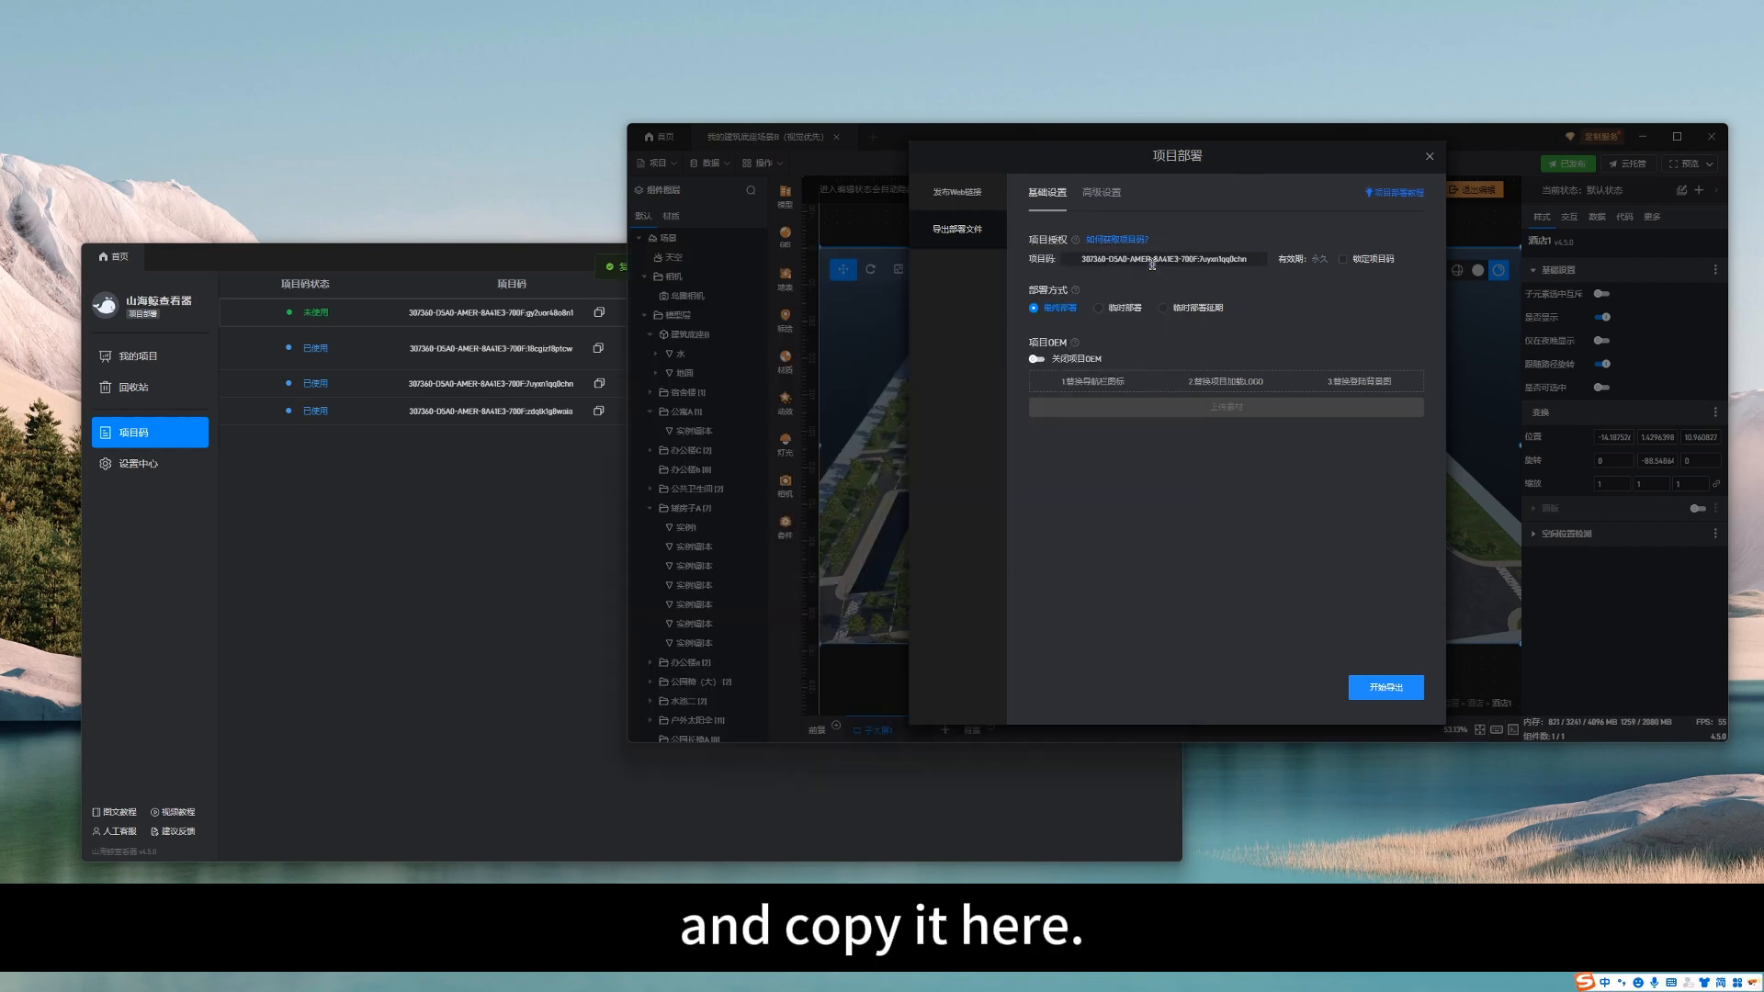
triple_click(1152, 264)
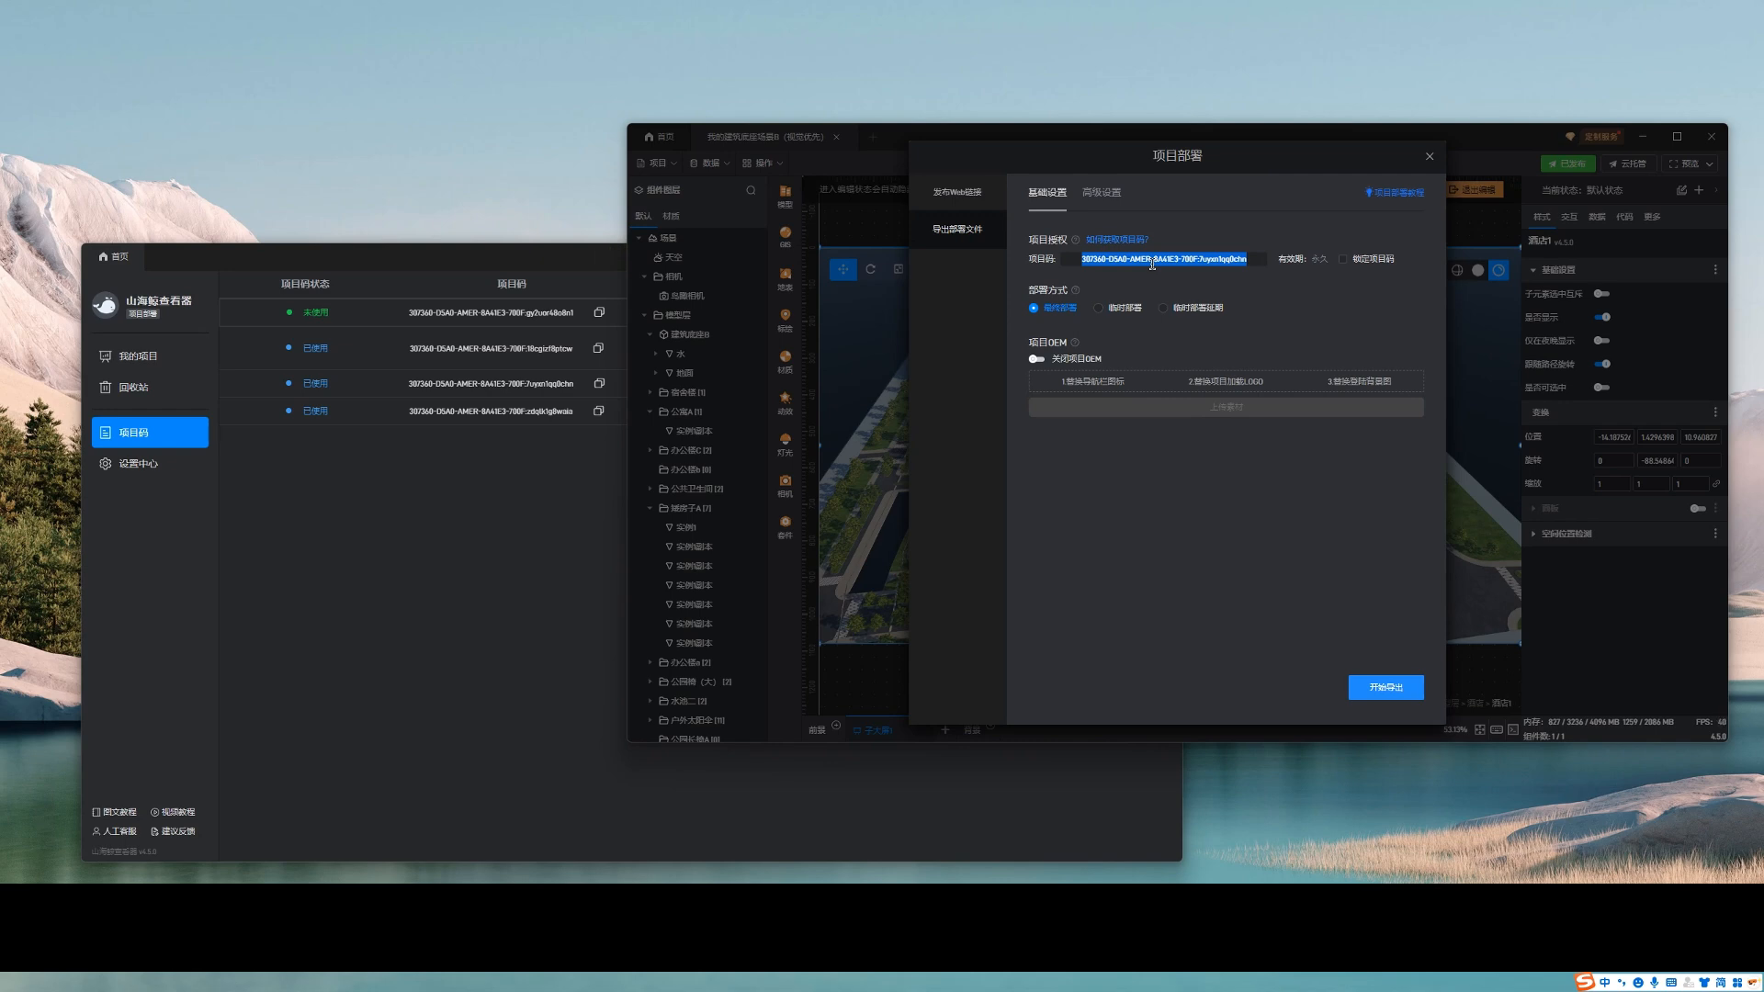
key(ctrl+v)
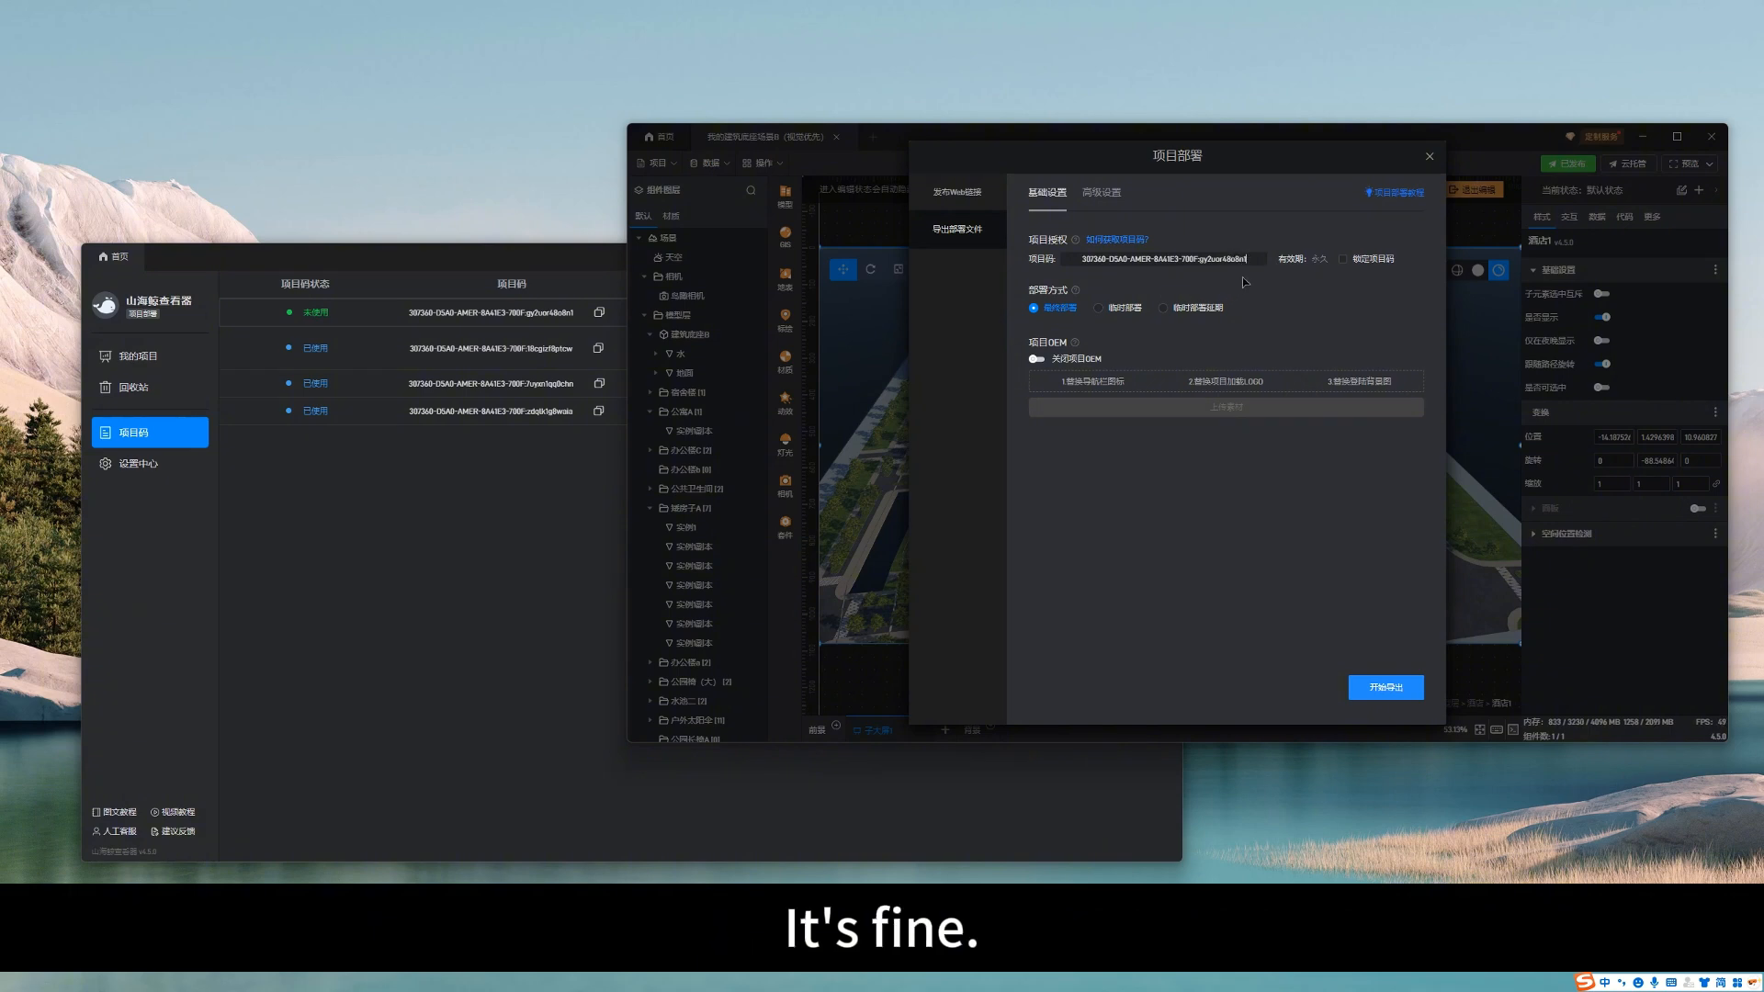
Enable cloud rendering (云渲染) in the advanced export settings and start exporting the deployment file.
click(1104, 194)
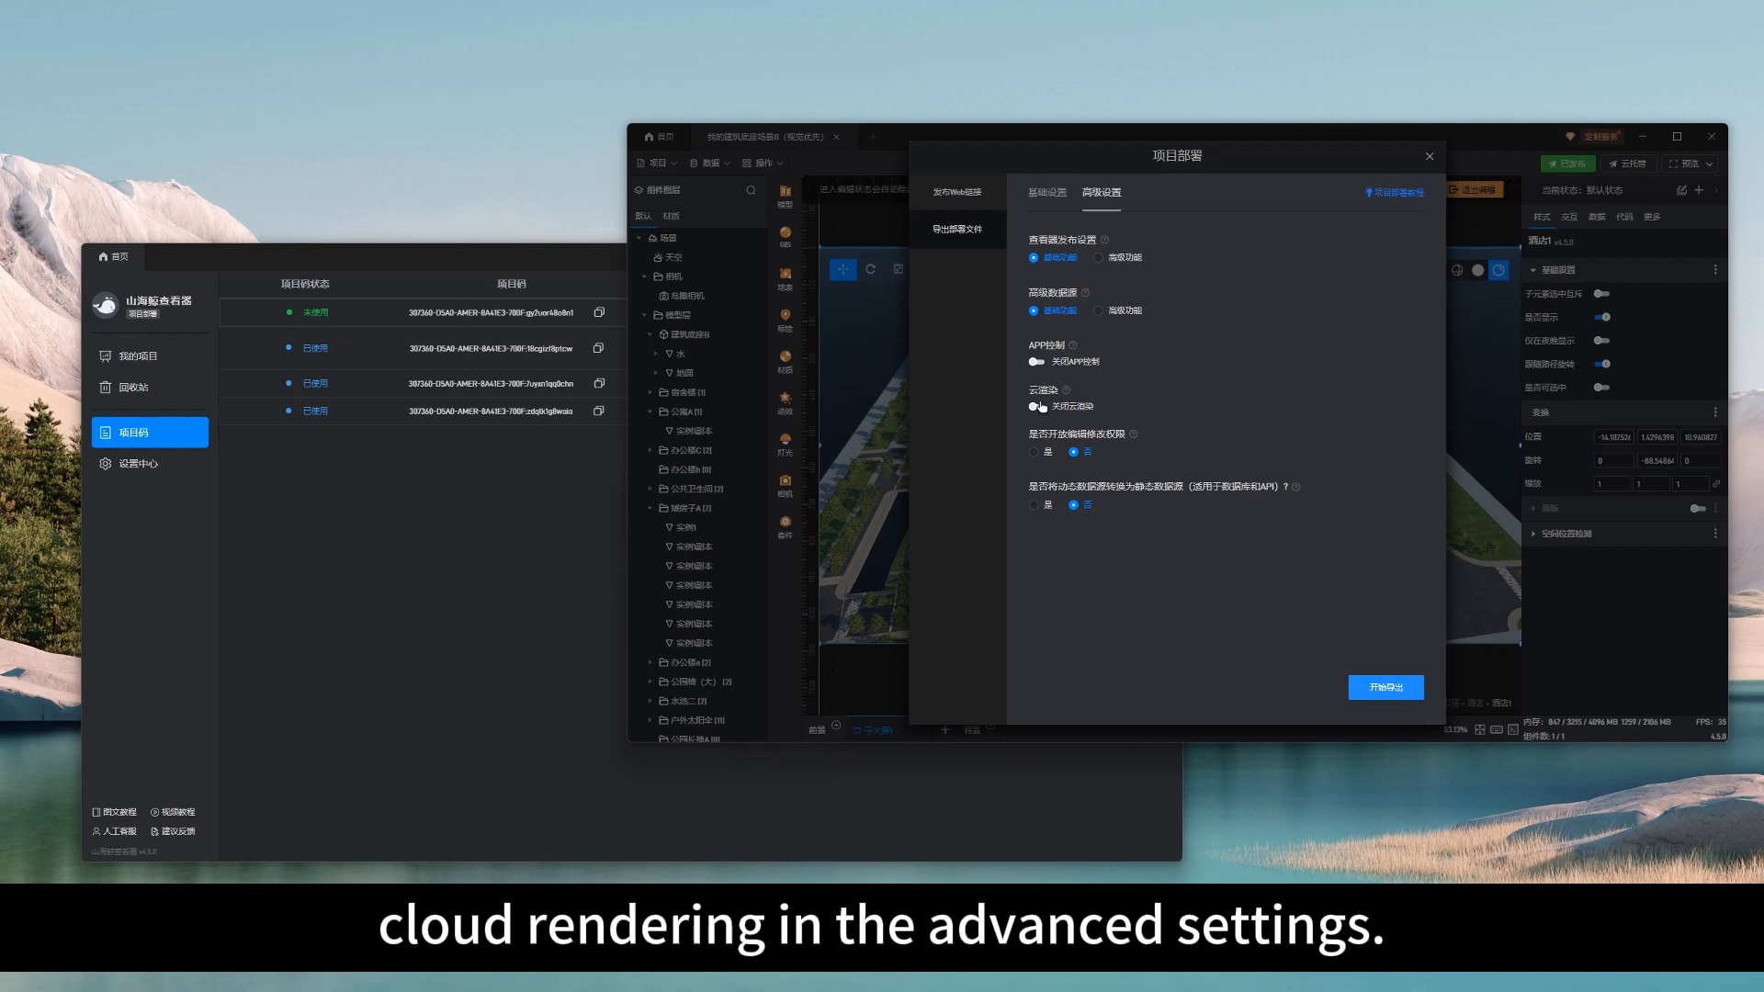
mouse_move(1066, 393)
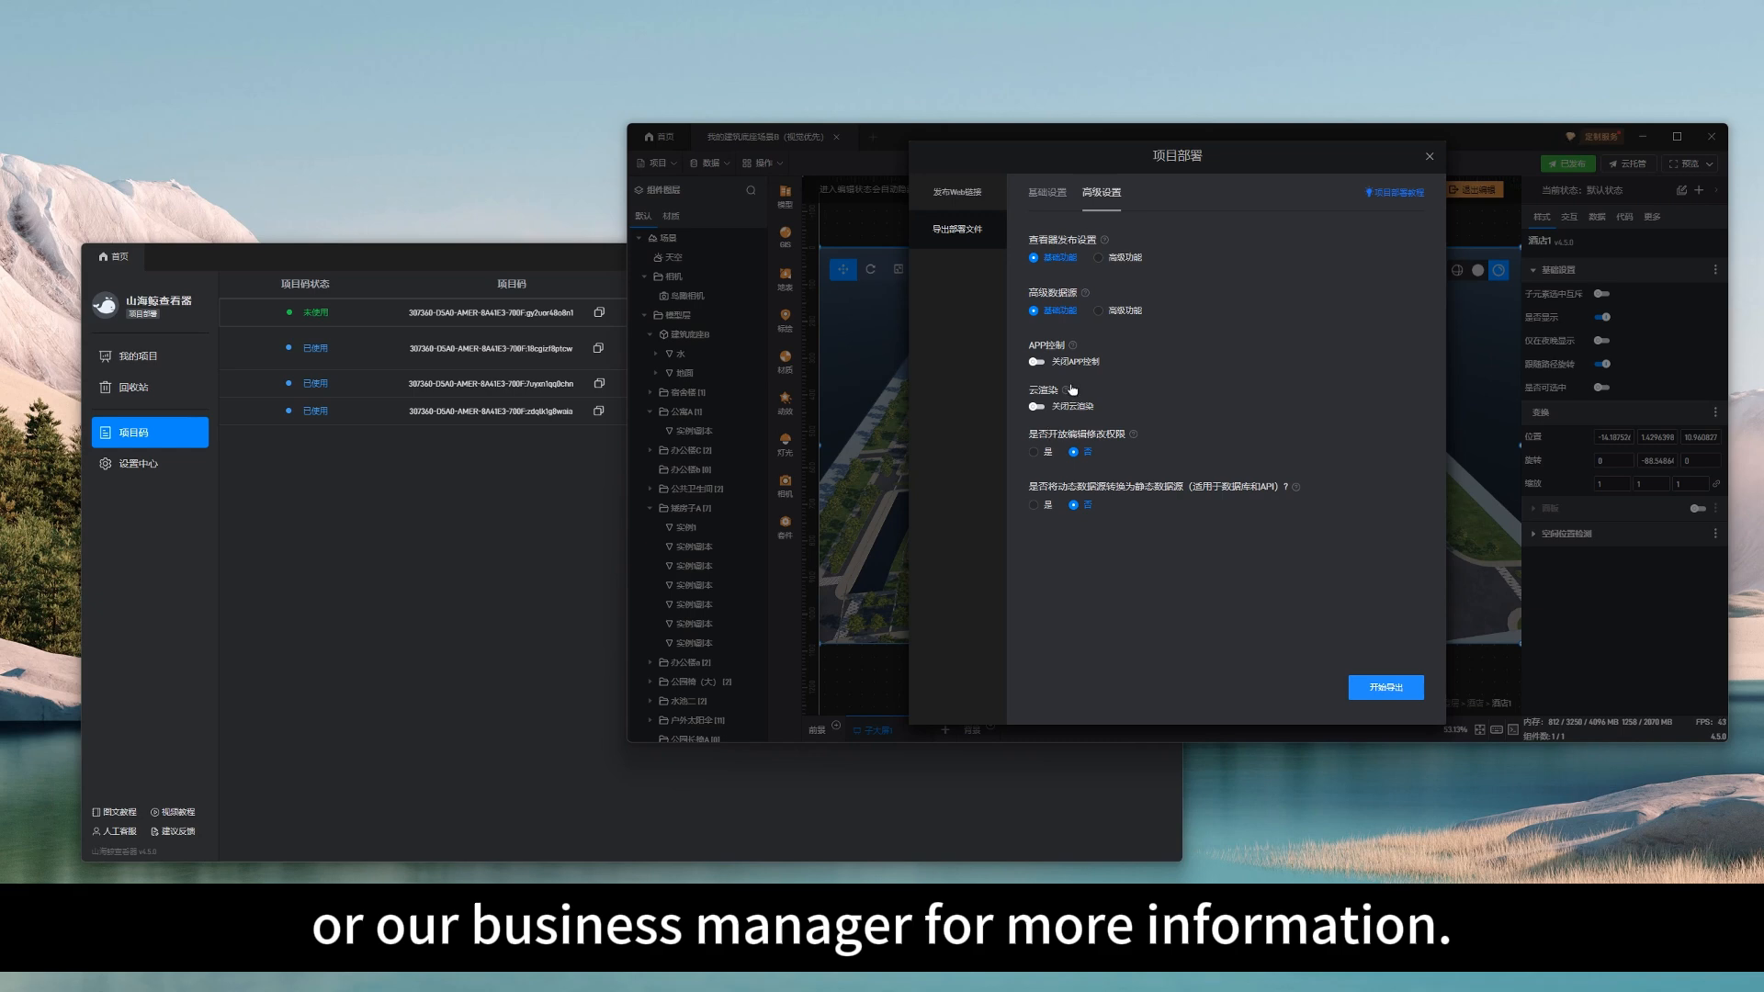
click(1036, 406)
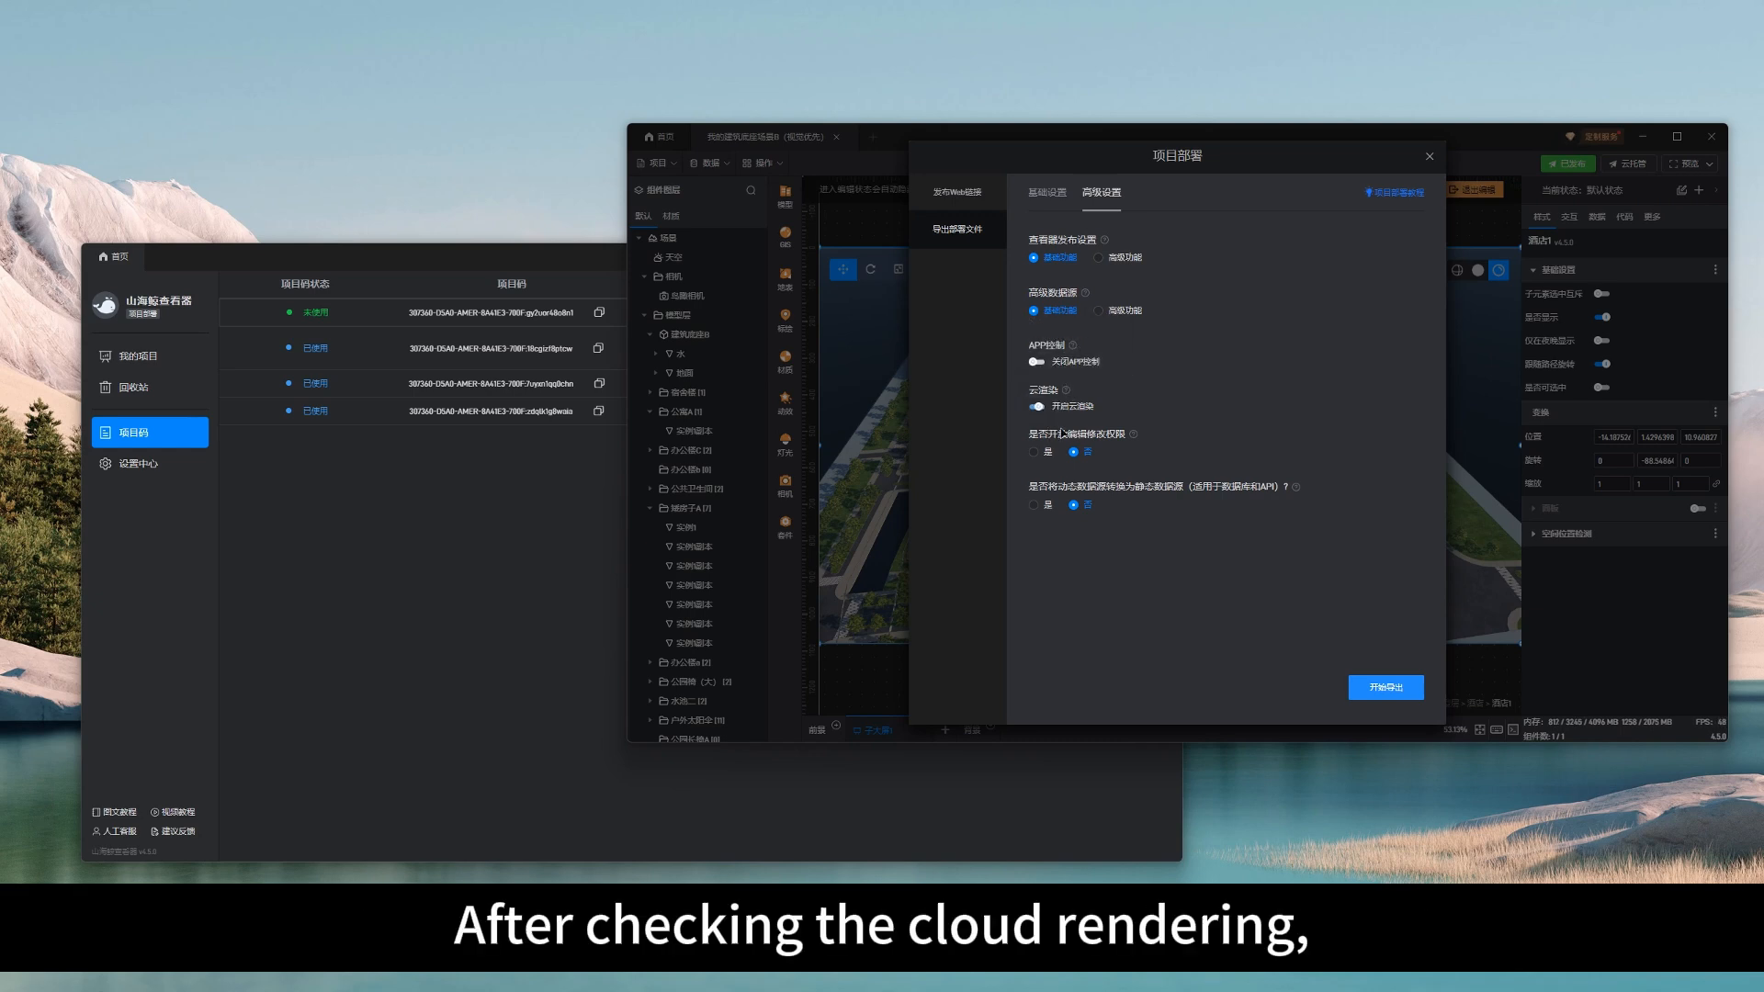
click(1386, 687)
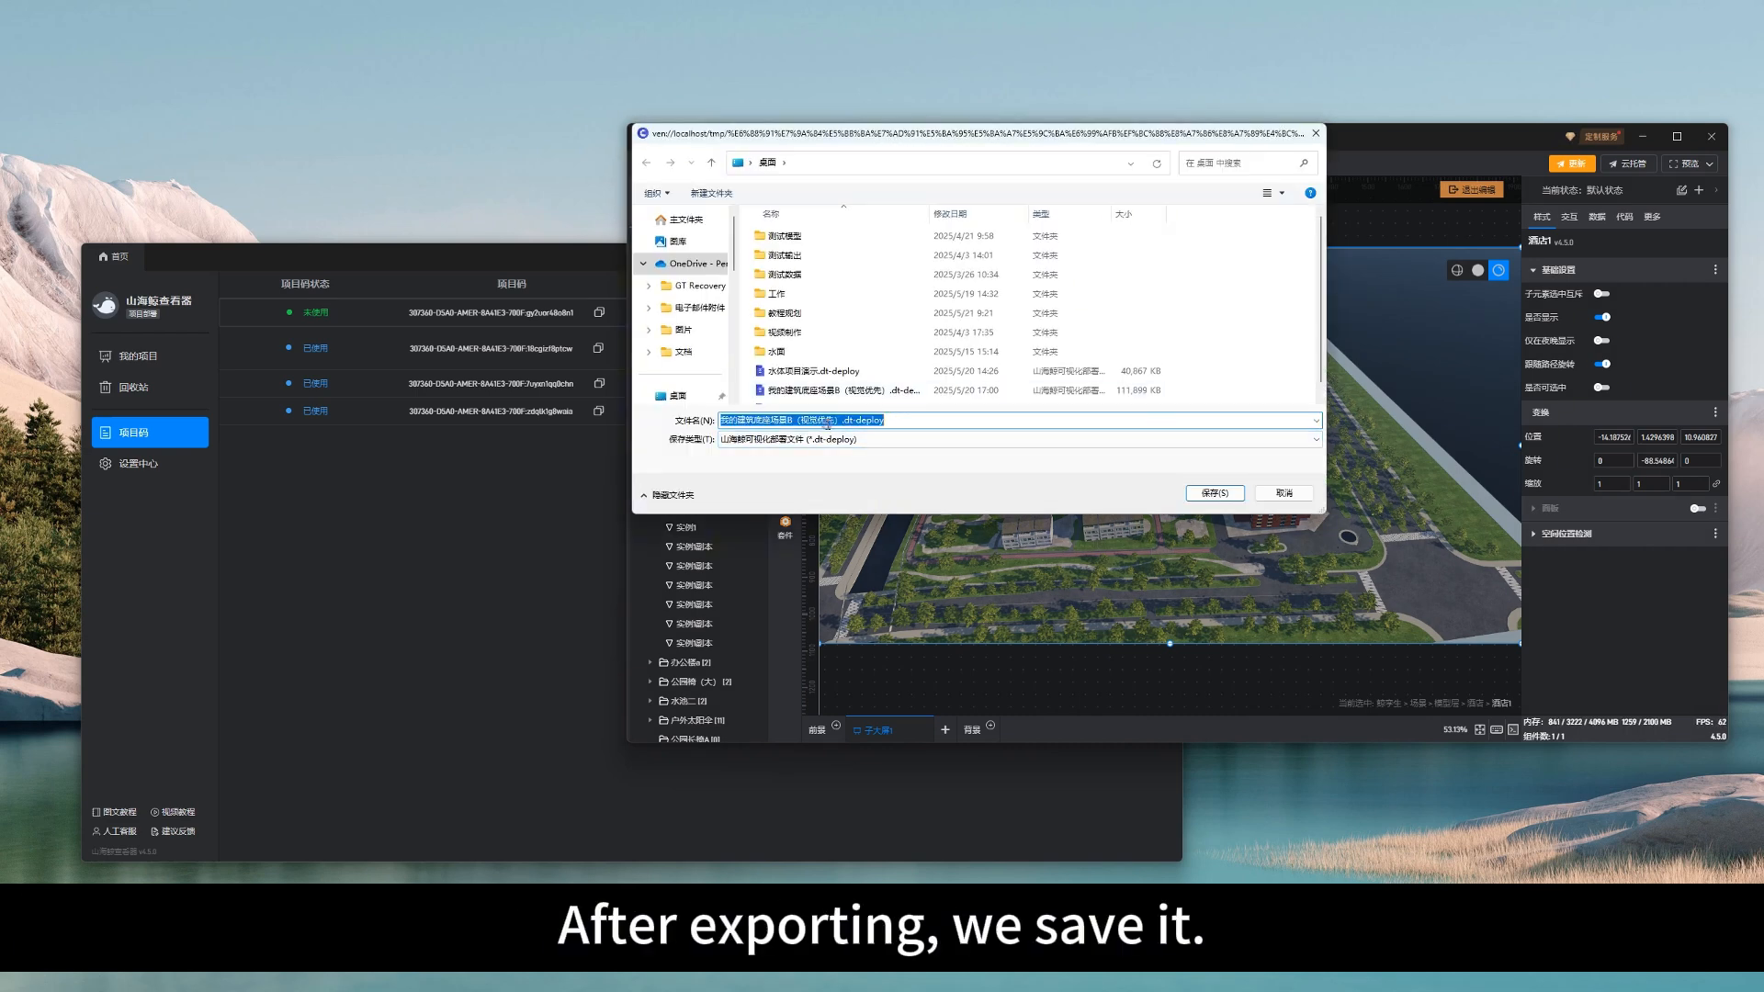
Save the deployment file to the desktop as 我的建筑底座场景B（云渲染）.dt-deploy.
click(827, 424)
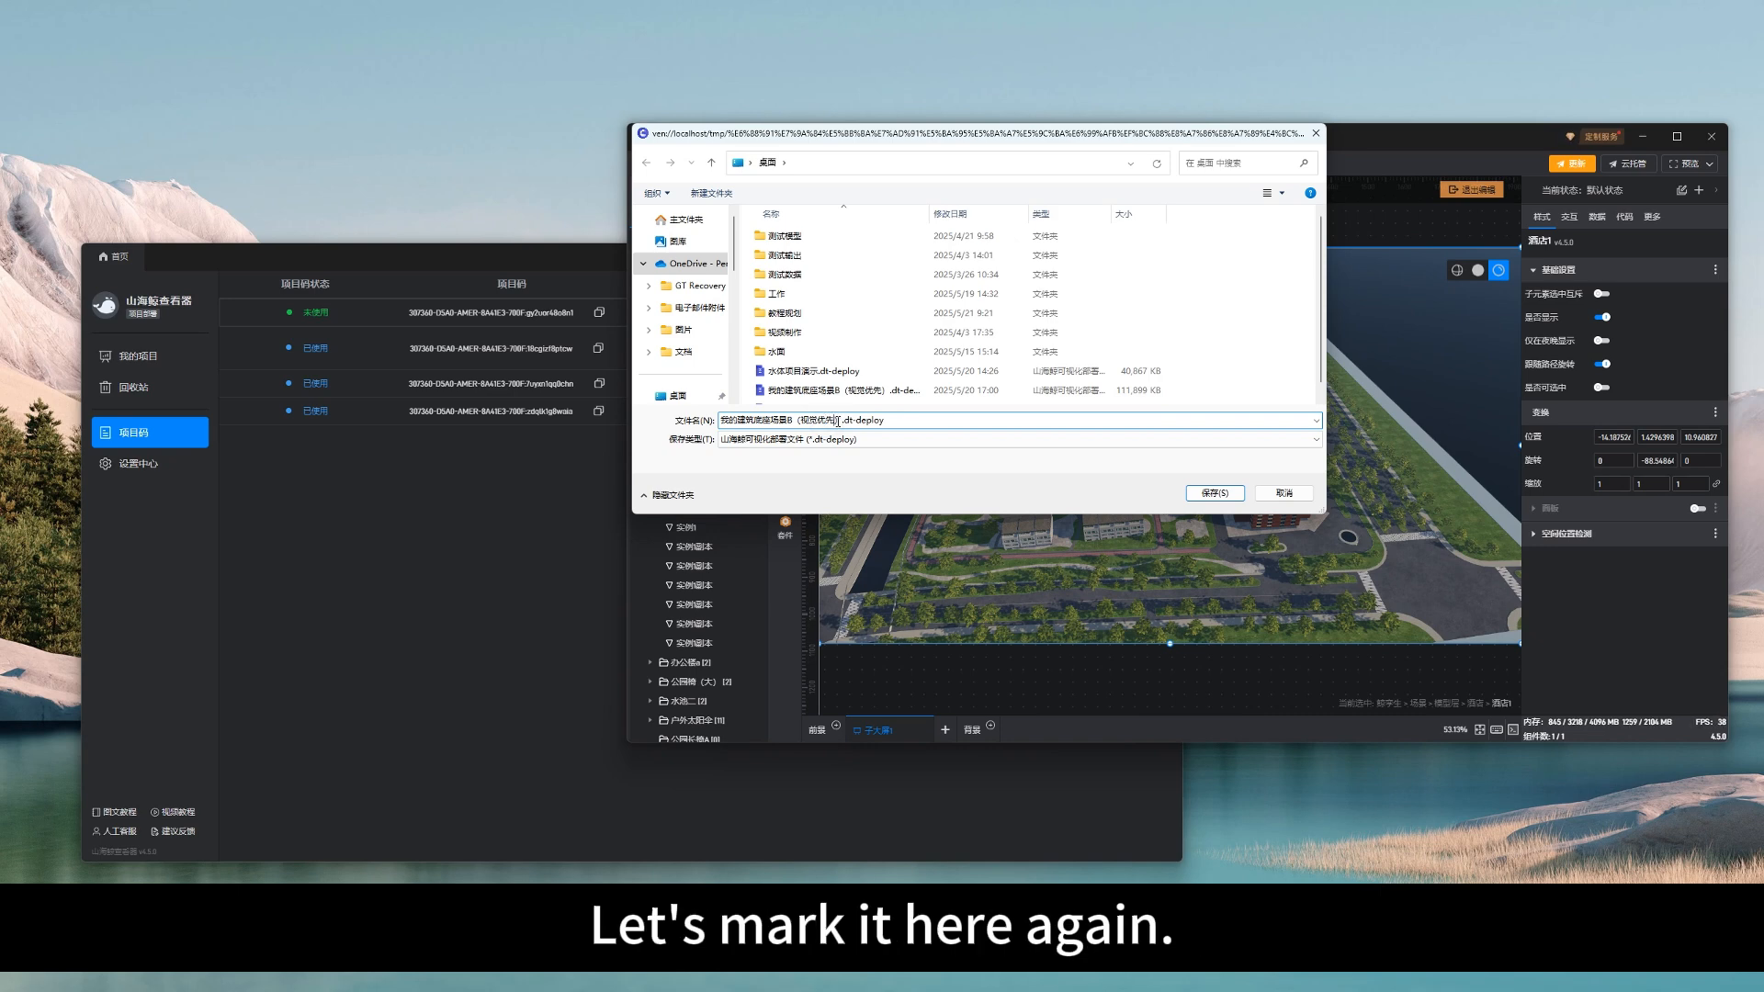
key(BackSpace)
key(BackSpace)
key(BackSpace)
key(BackSpace)
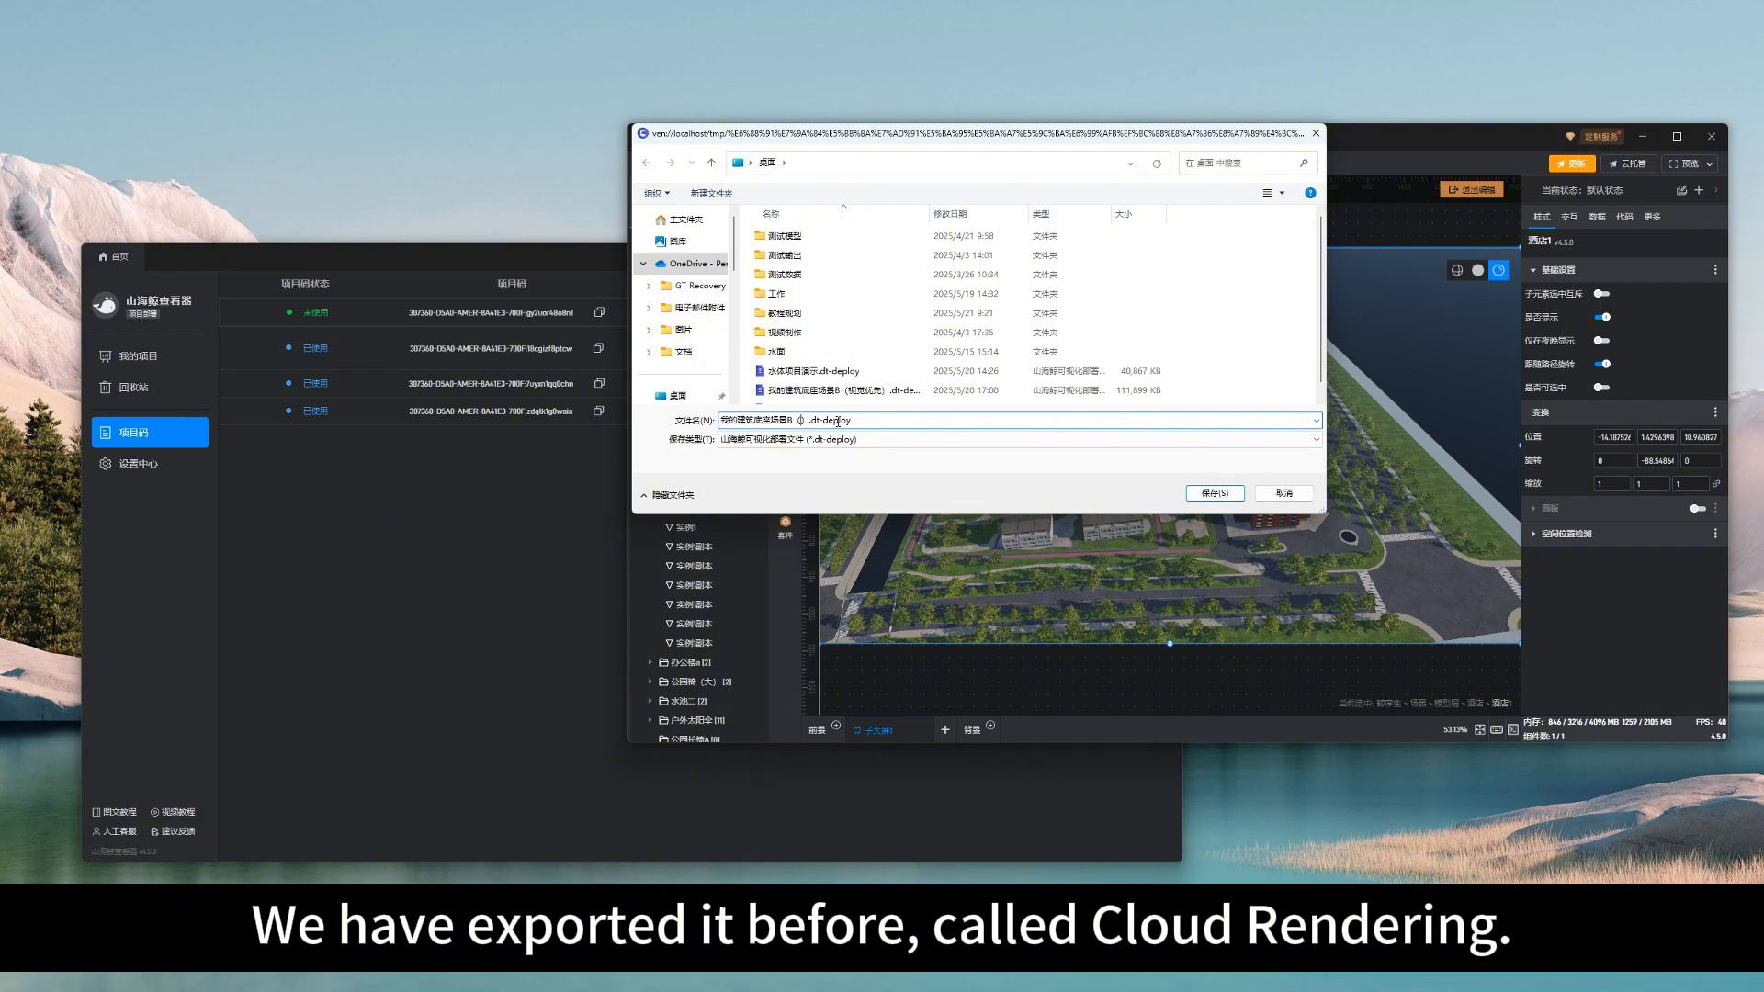
text(yun)
text(云渲染)
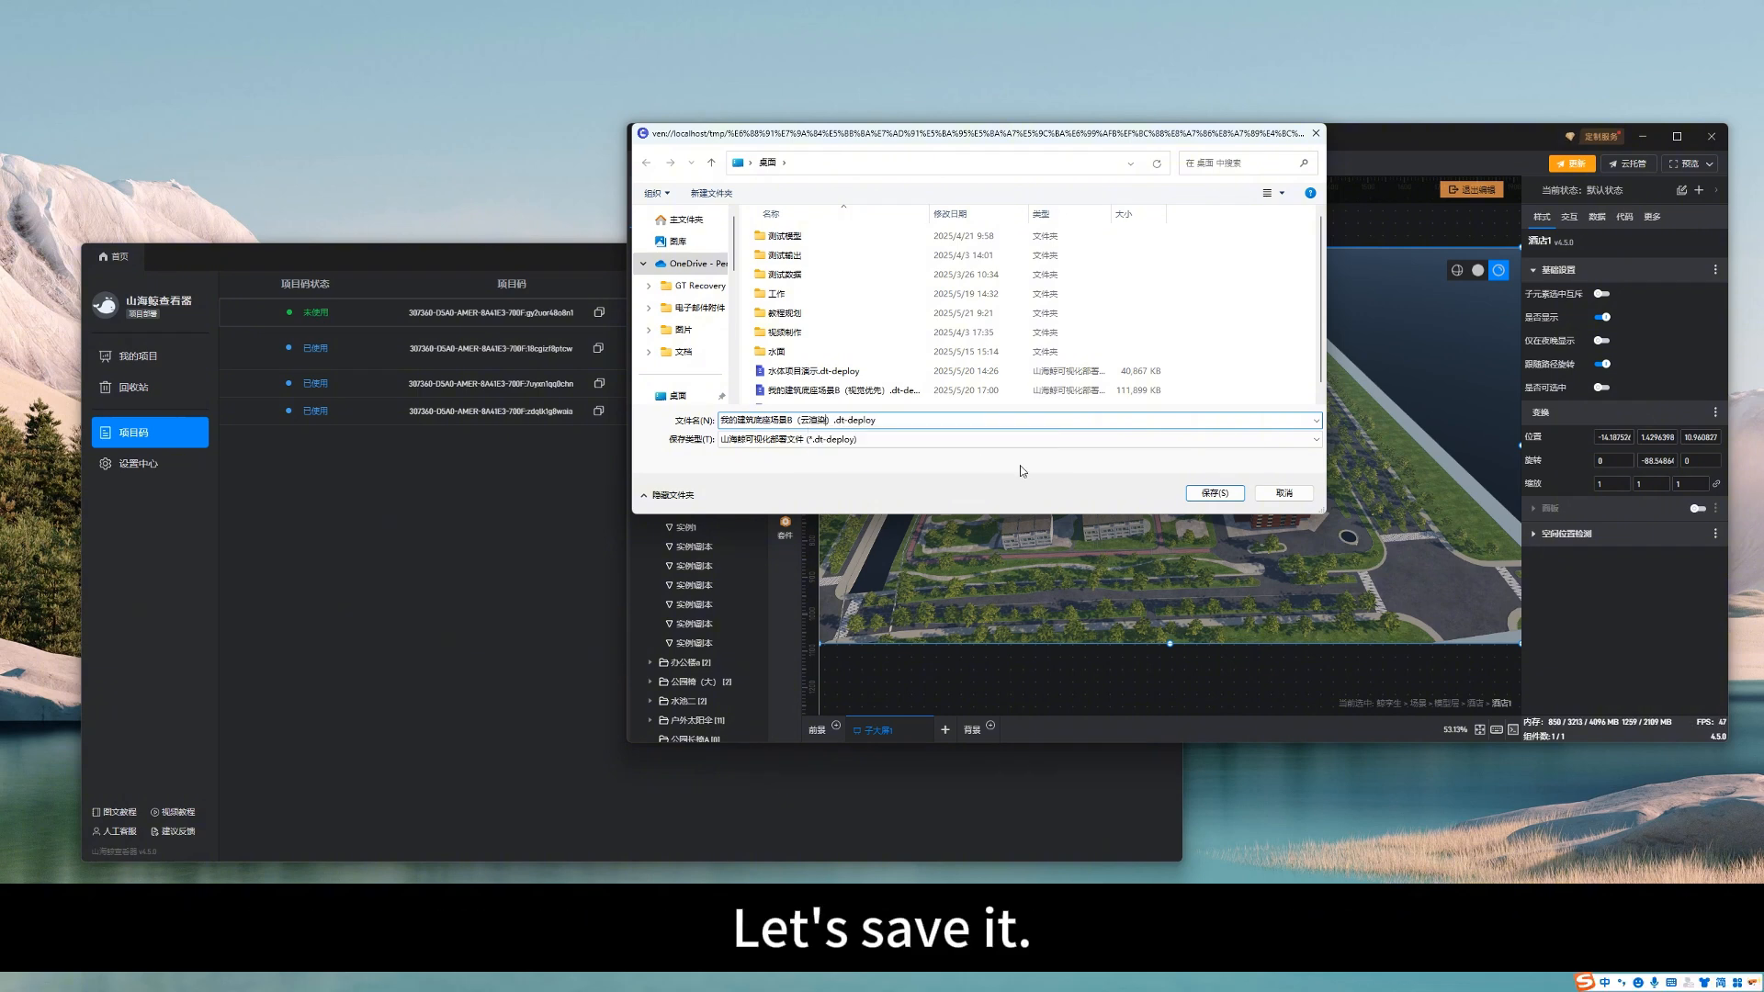
click(1232, 495)
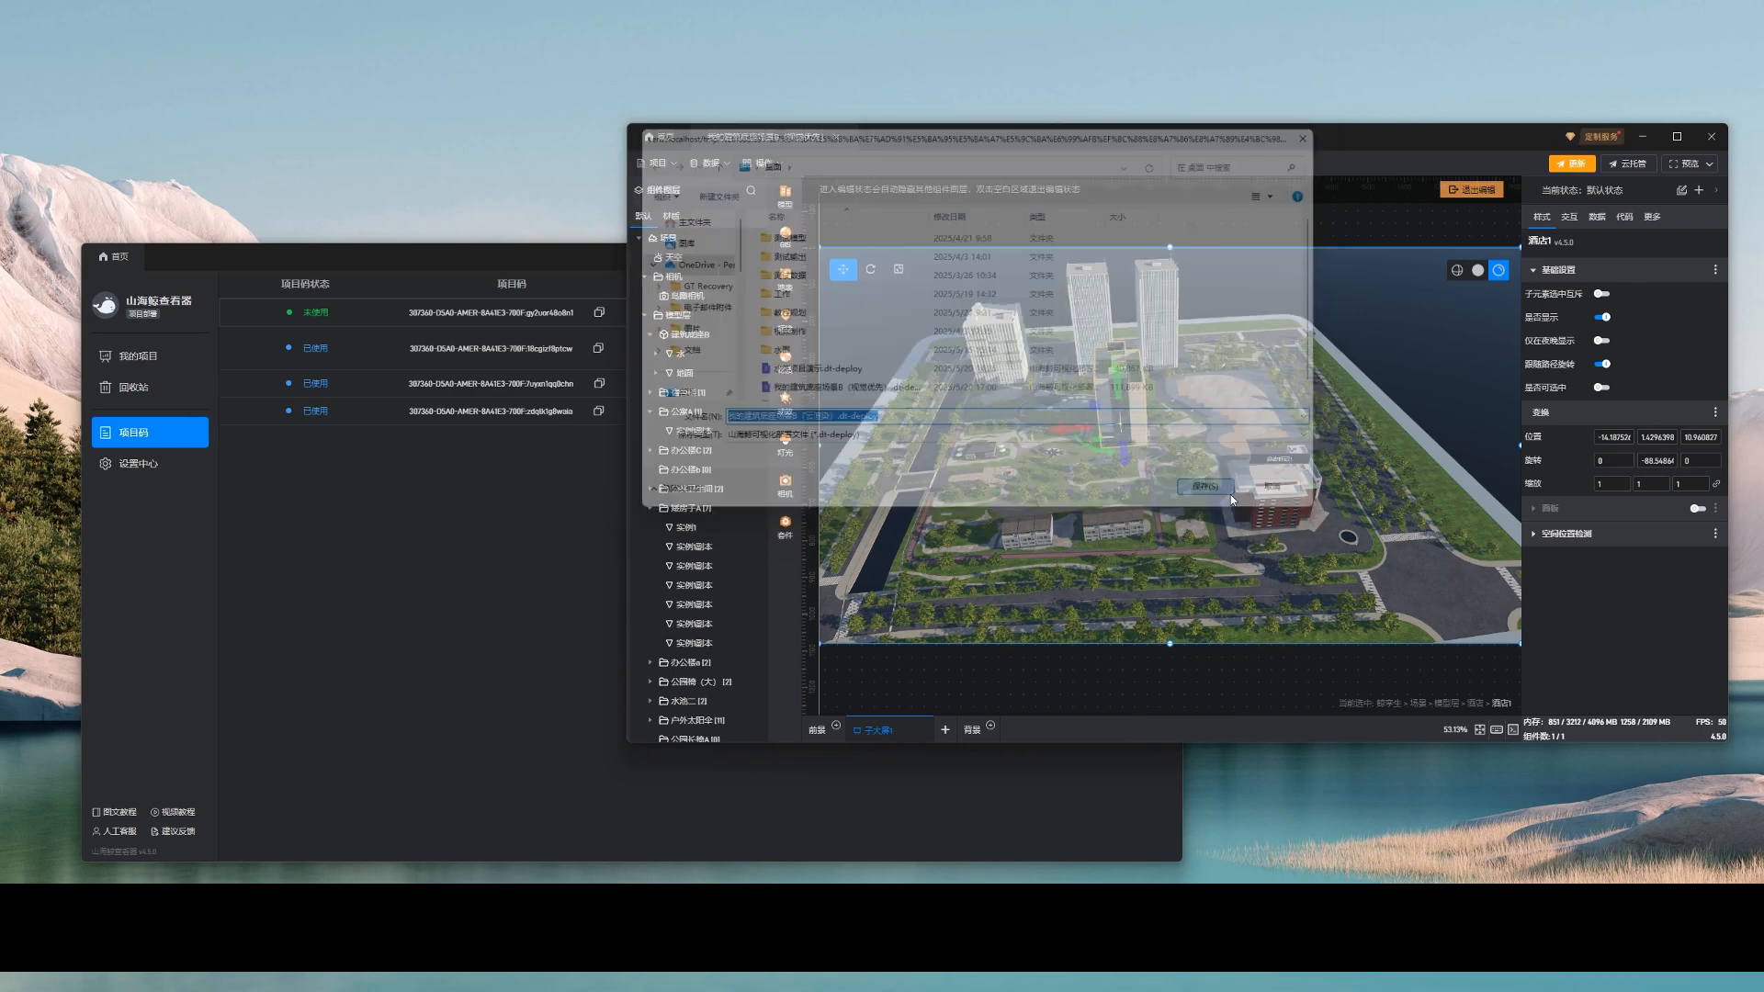
Import the 我的建筑底座场景B（云渲染）.dt-deploy file into the viewer's projects, keeping the option to open it after import.
click(434, 487)
click(145, 356)
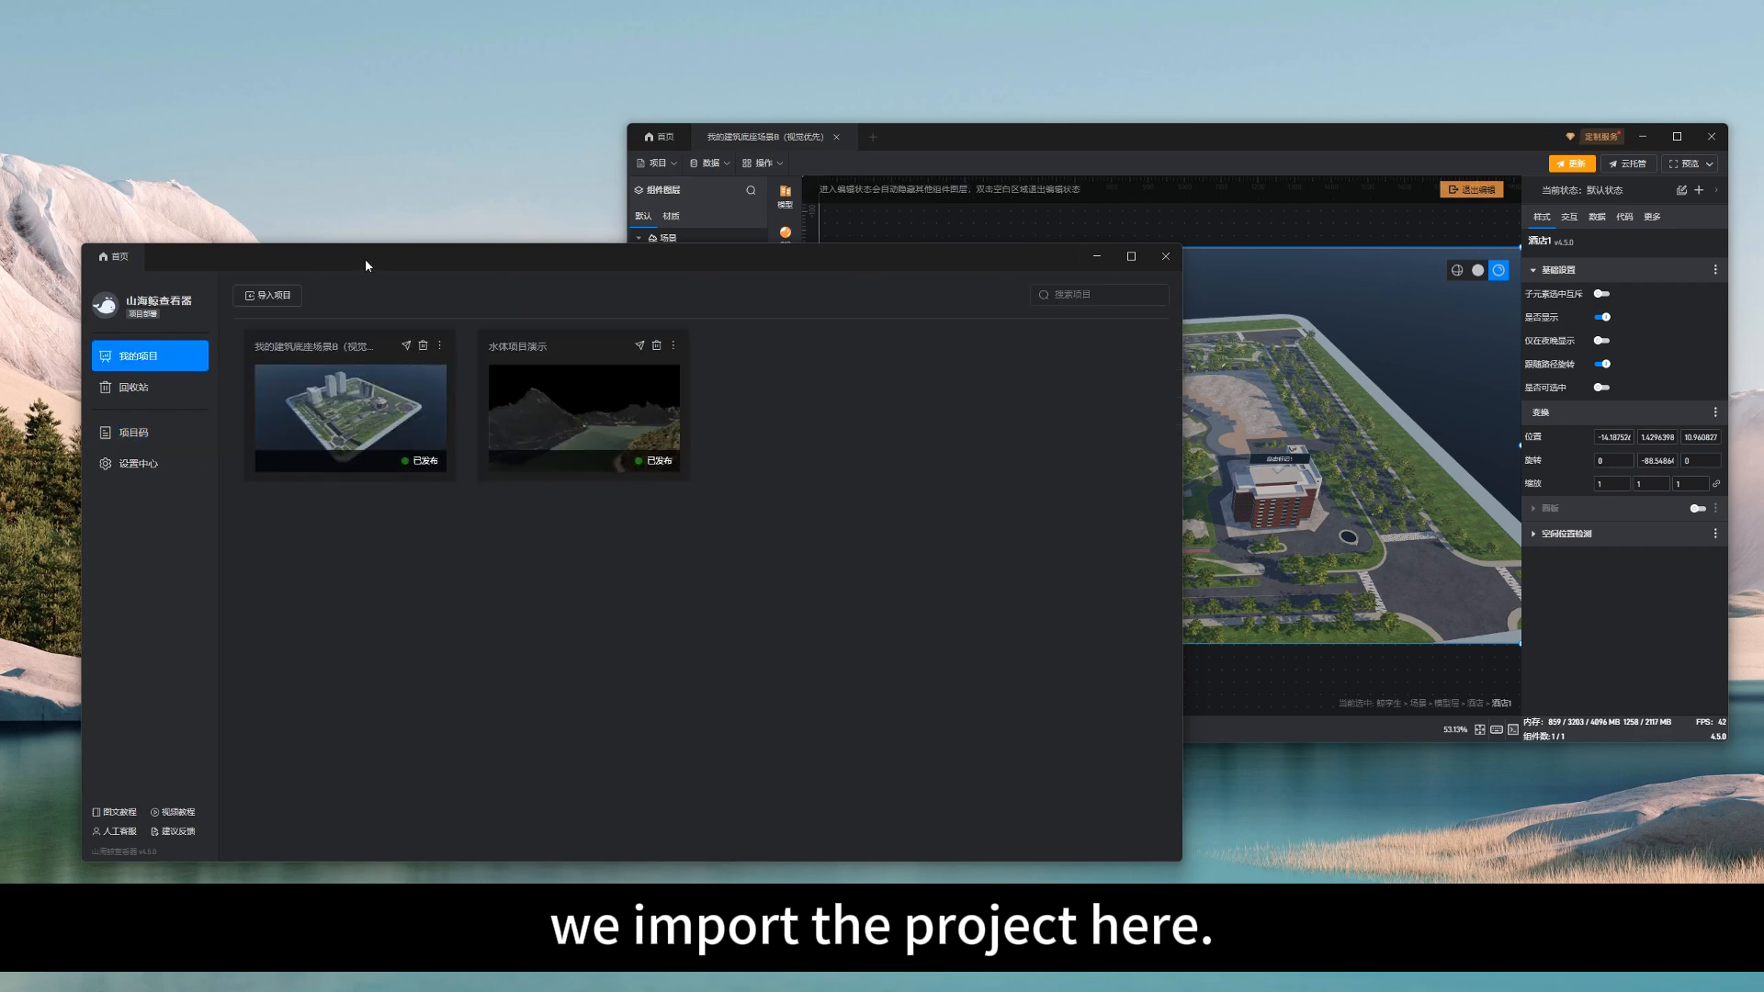
drag(366, 258, 451, 264)
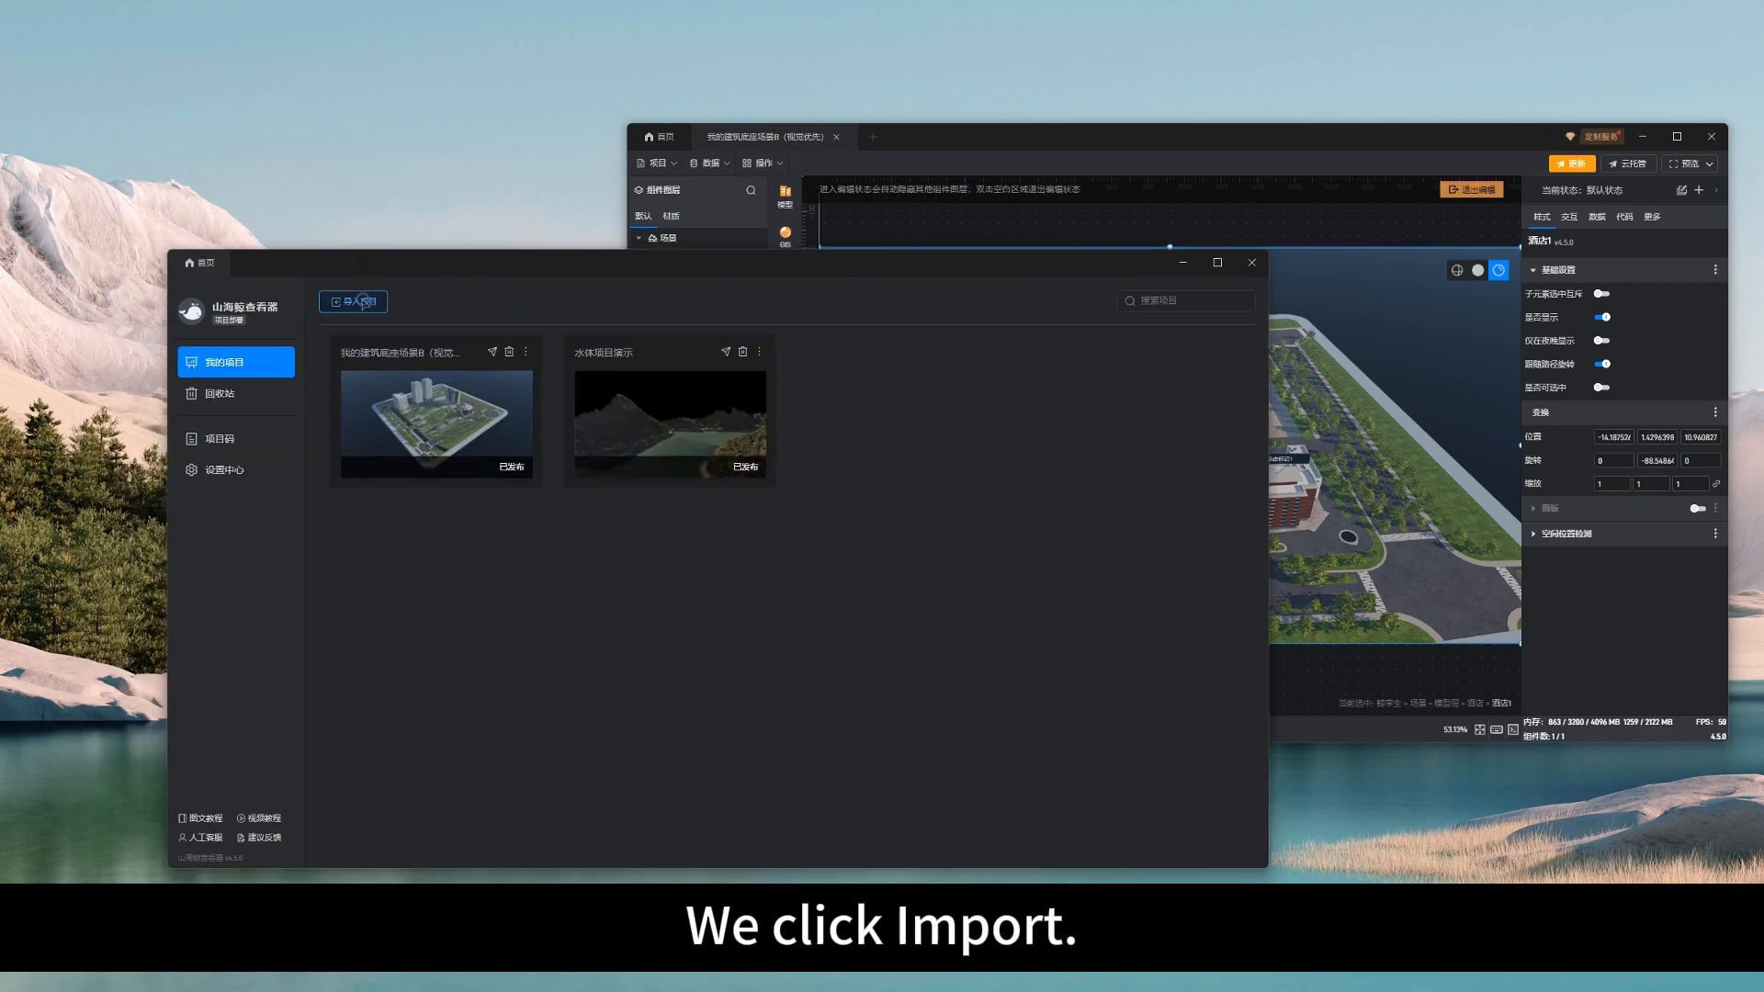
click(360, 302)
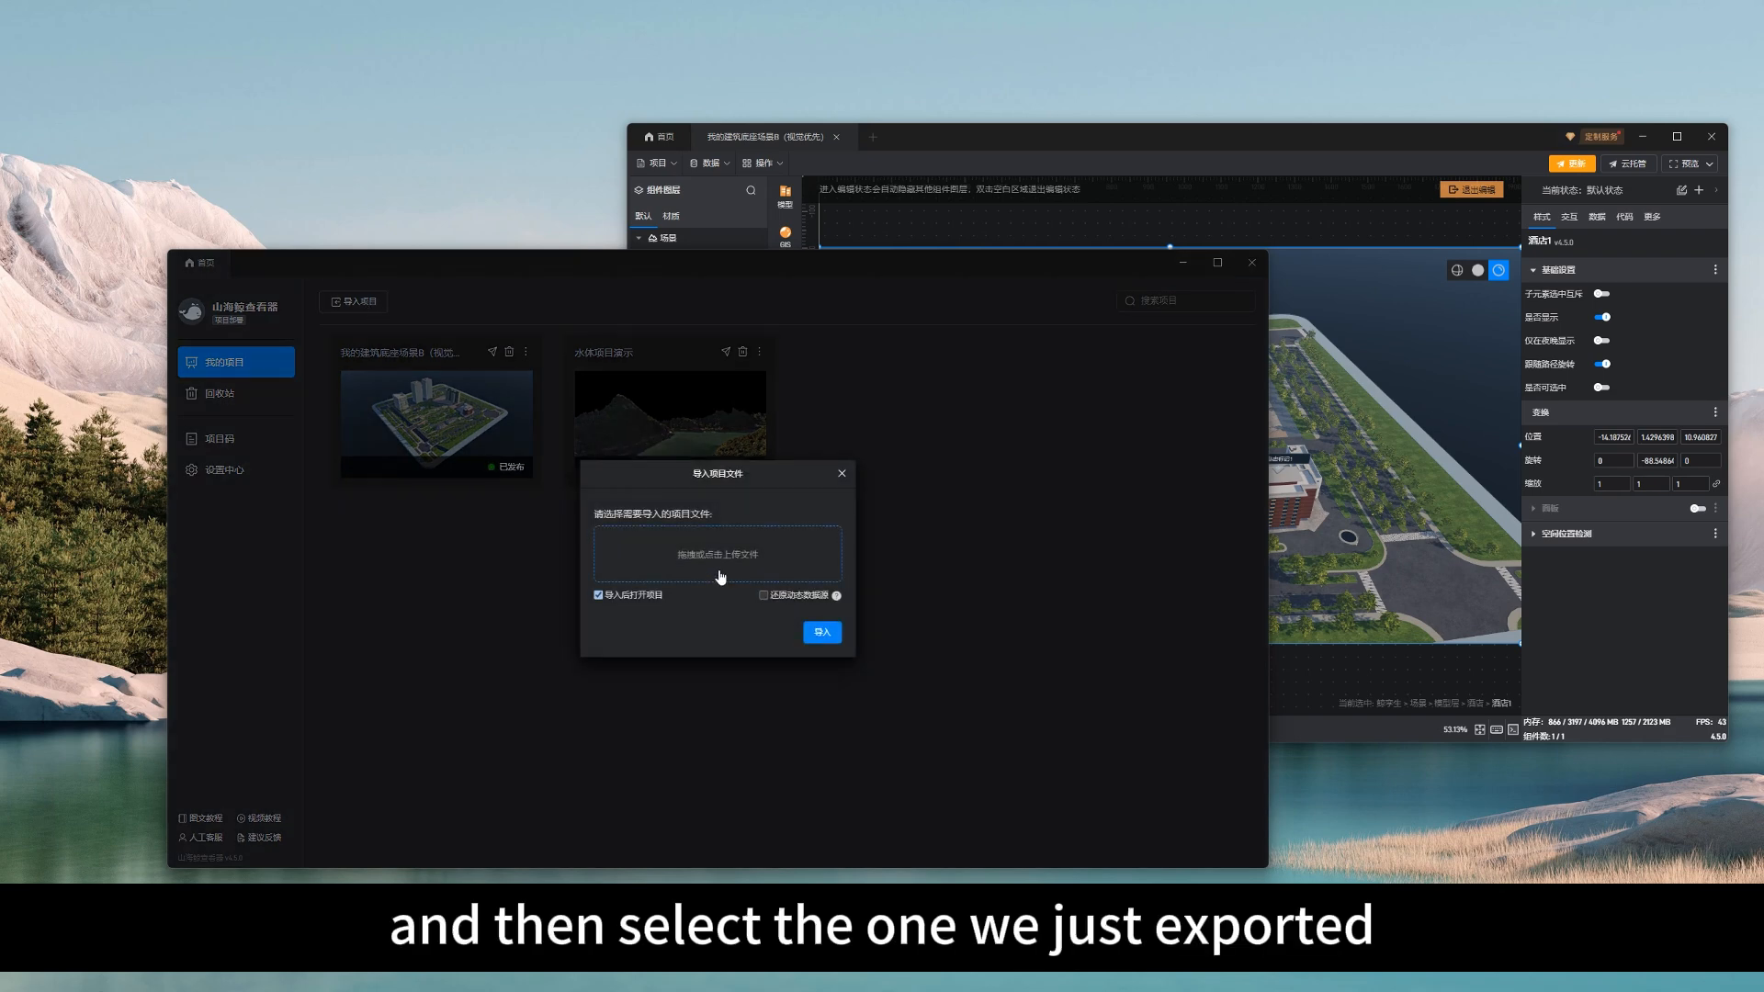
click(719, 555)
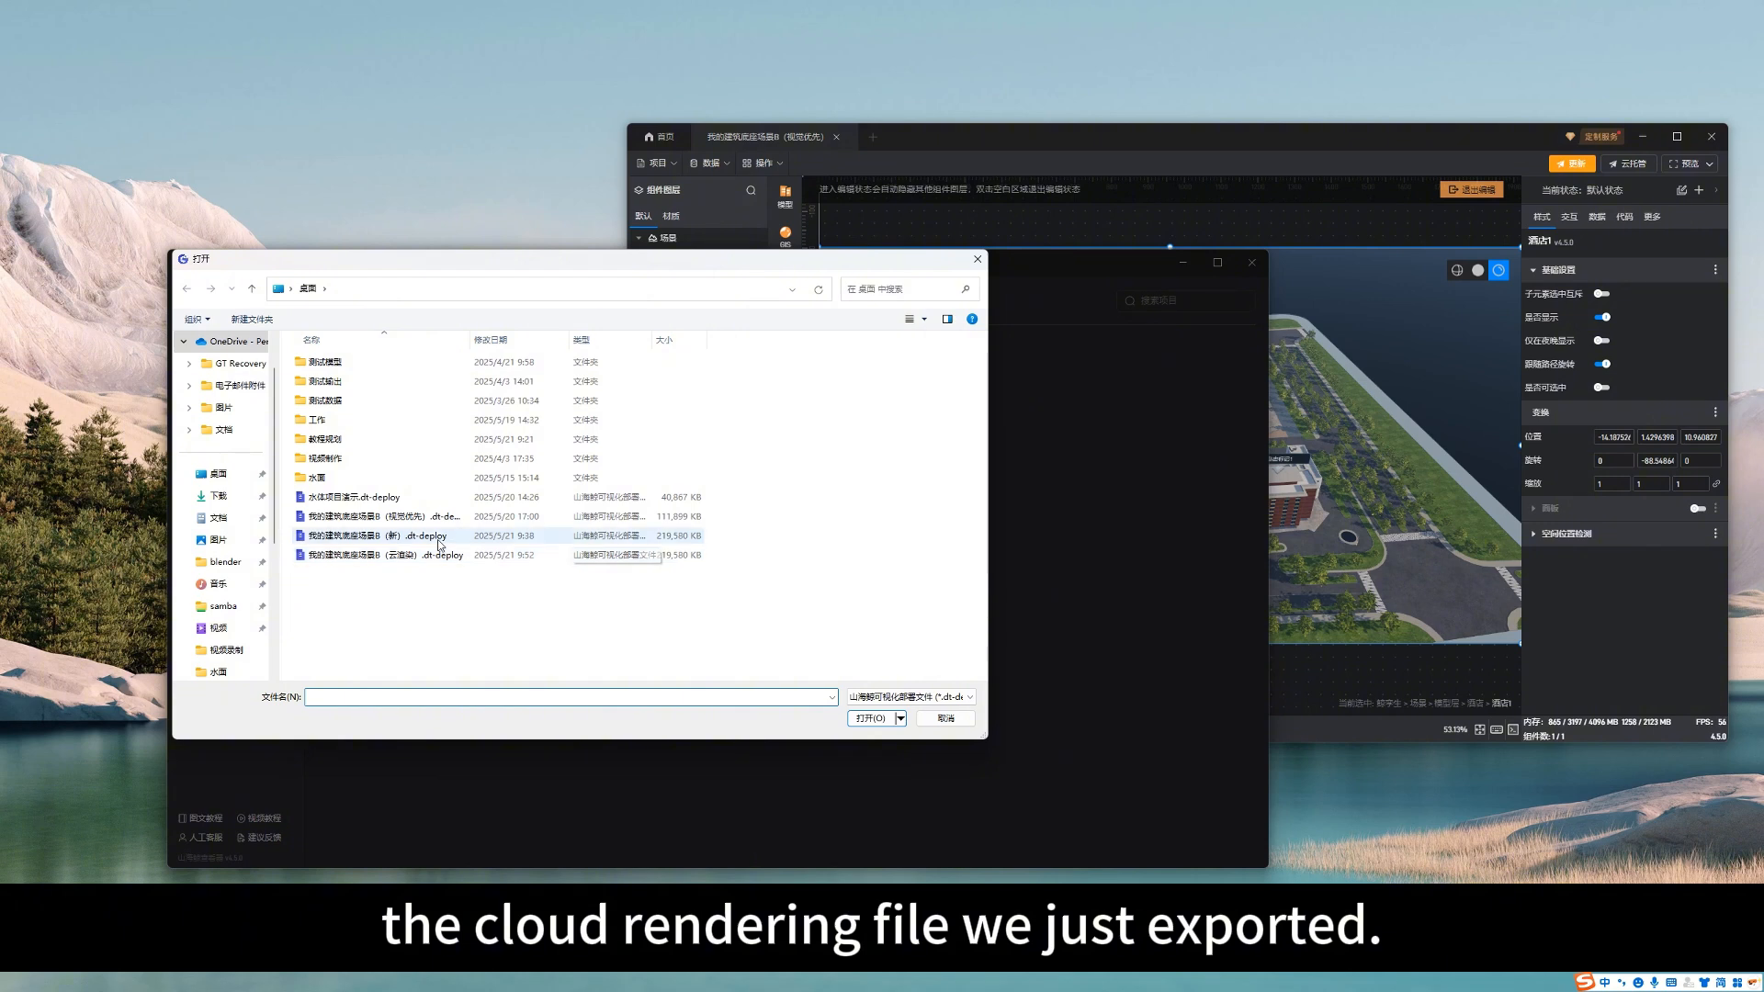
double_click(405, 555)
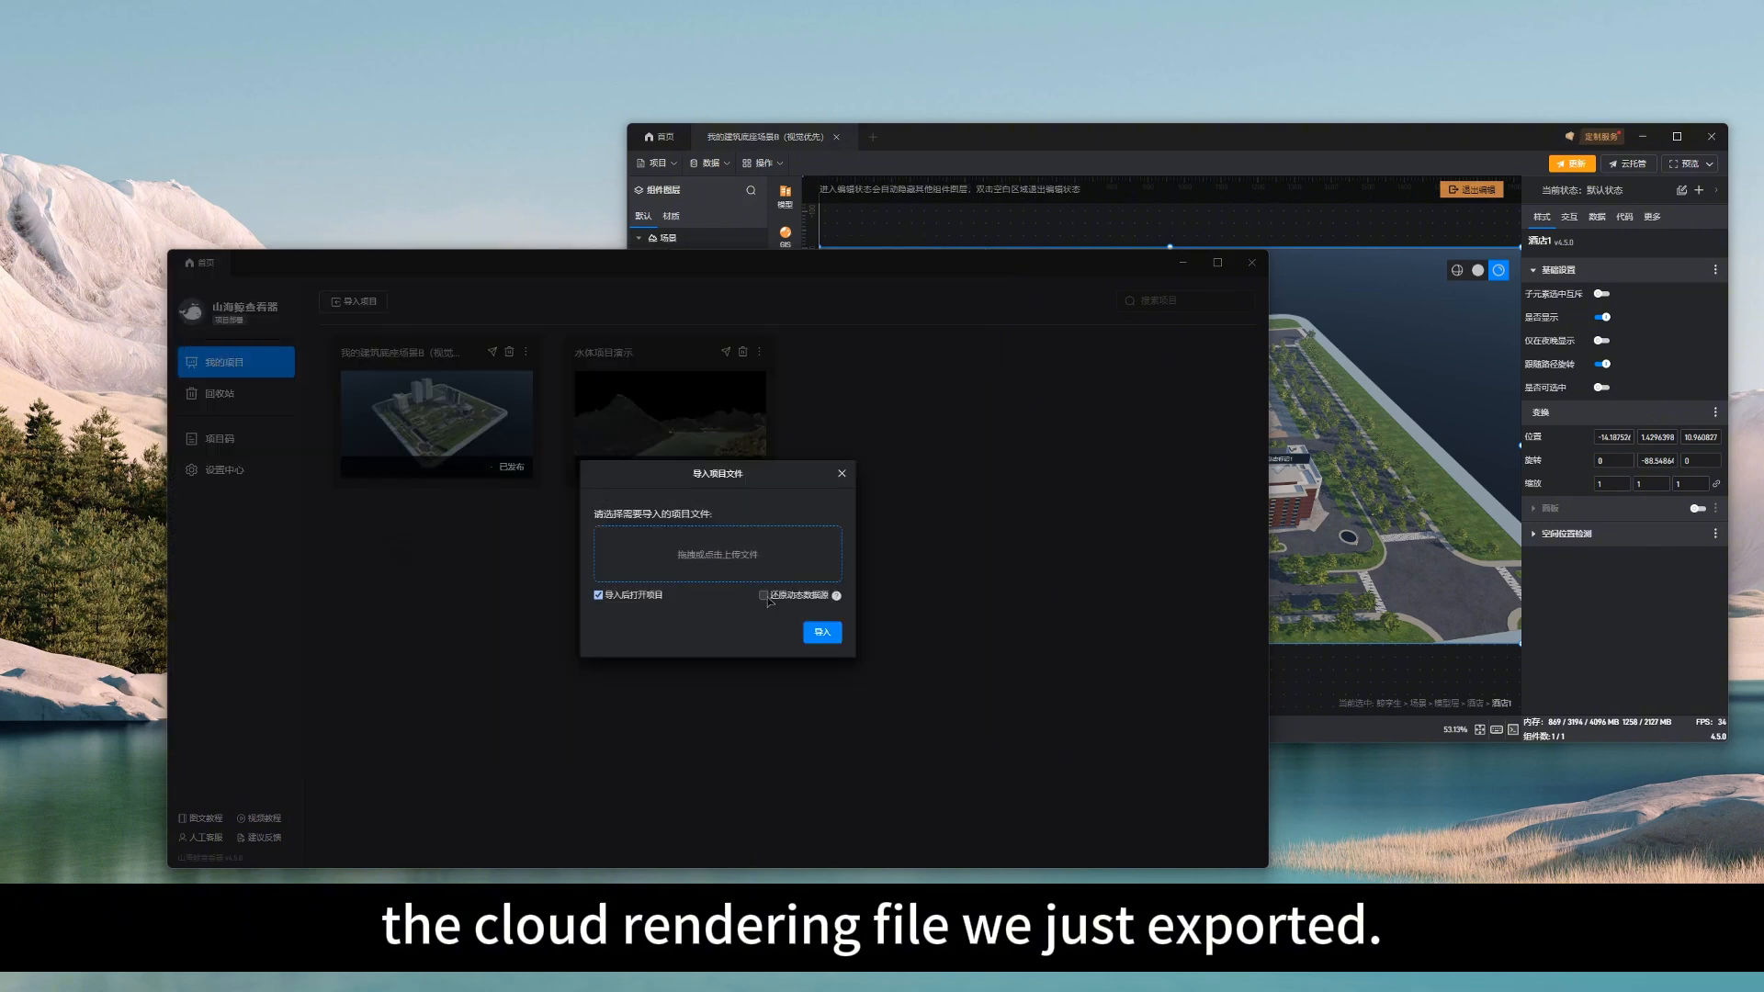
click(819, 636)
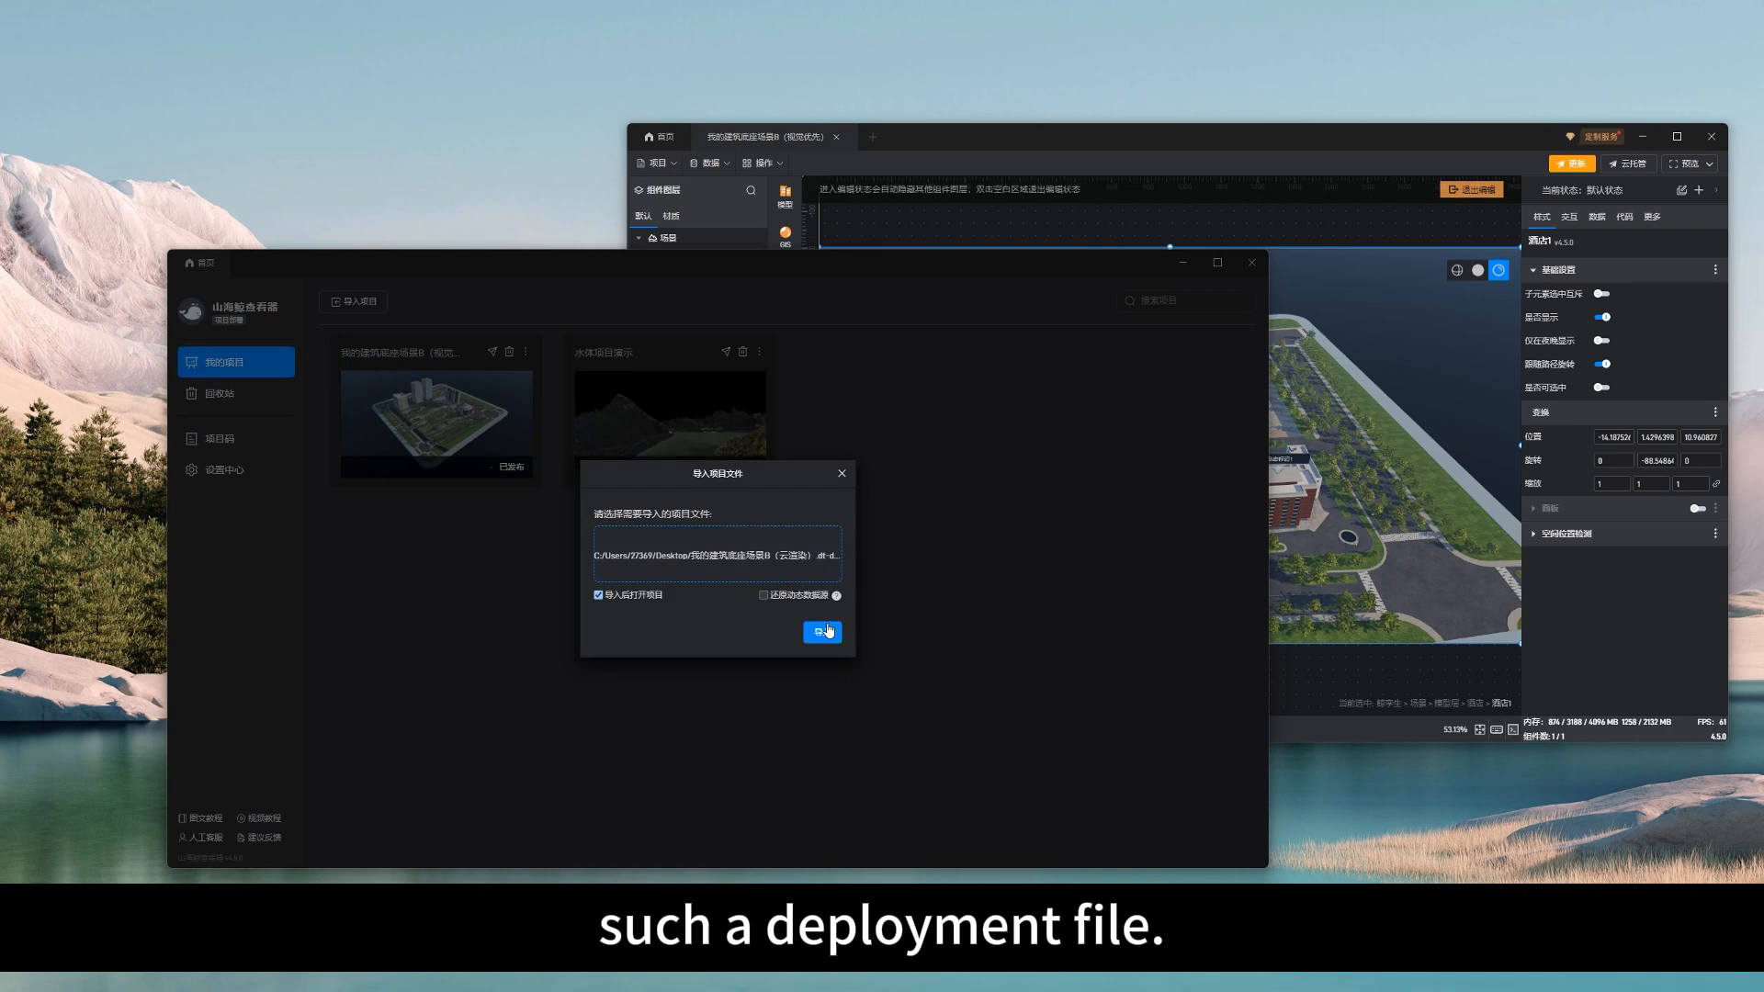
click(822, 633)
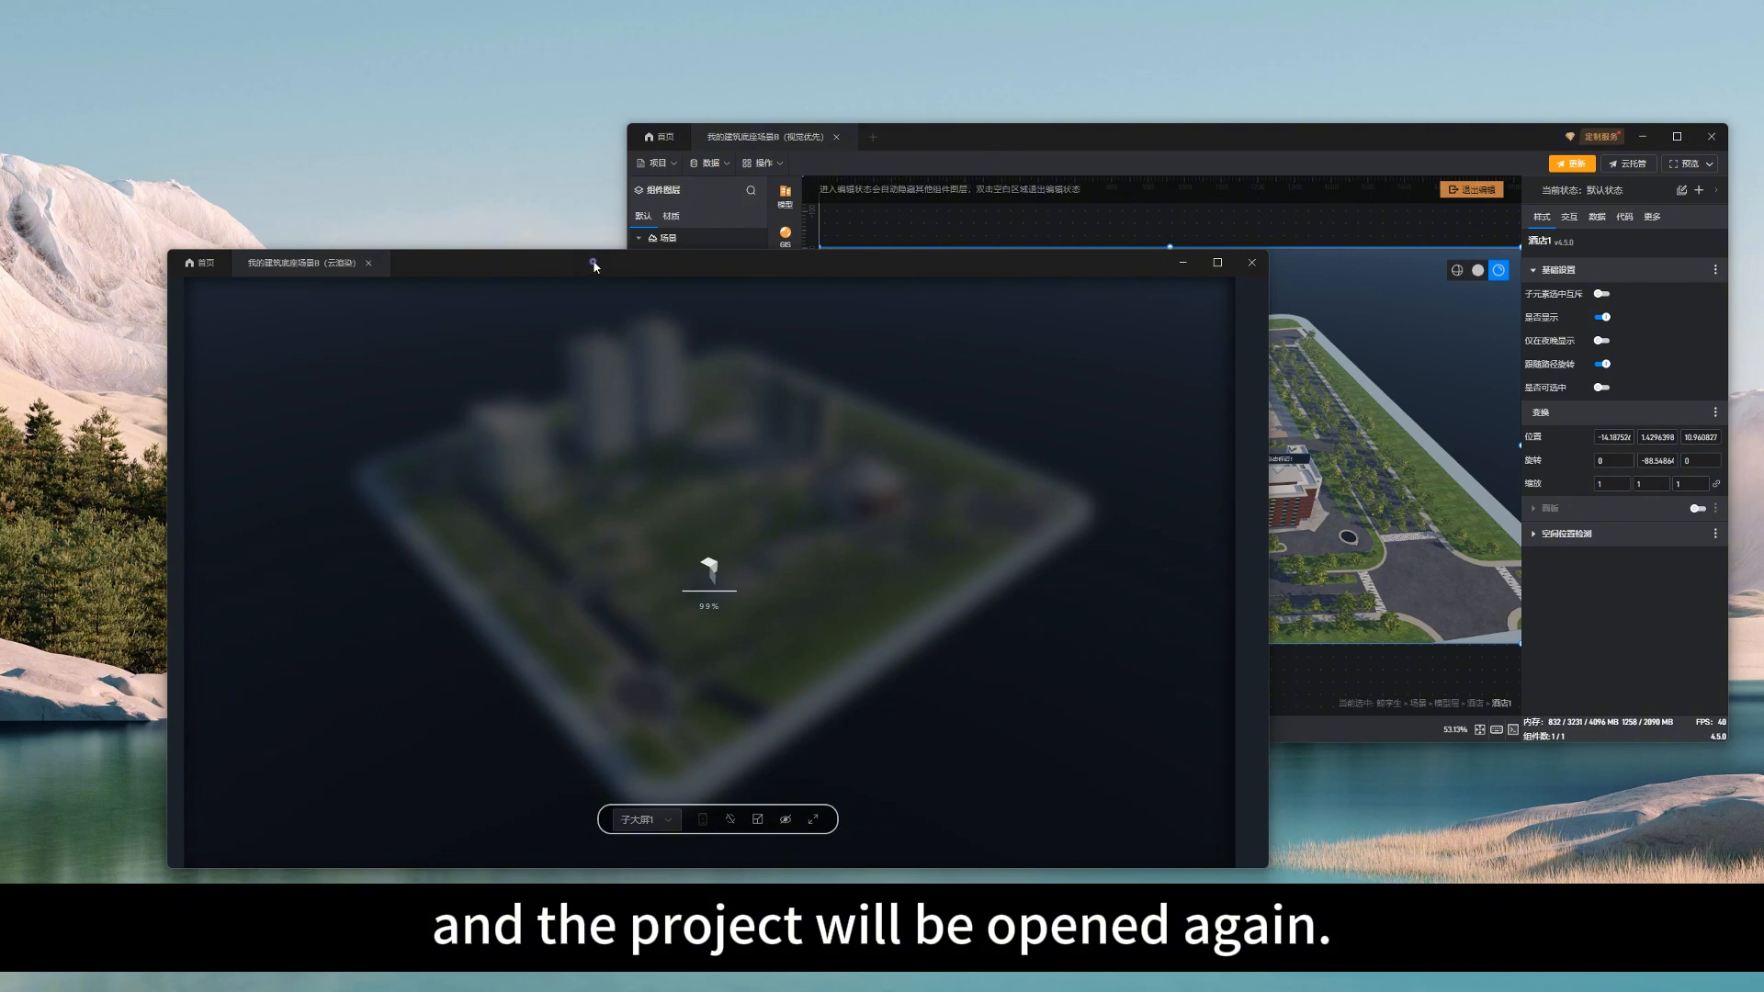
Close the opened project, open the Web link publishing settings for 我的建筑底座场景B（云渲染）, and minimize the editor window.
drag(591, 264, 688, 297)
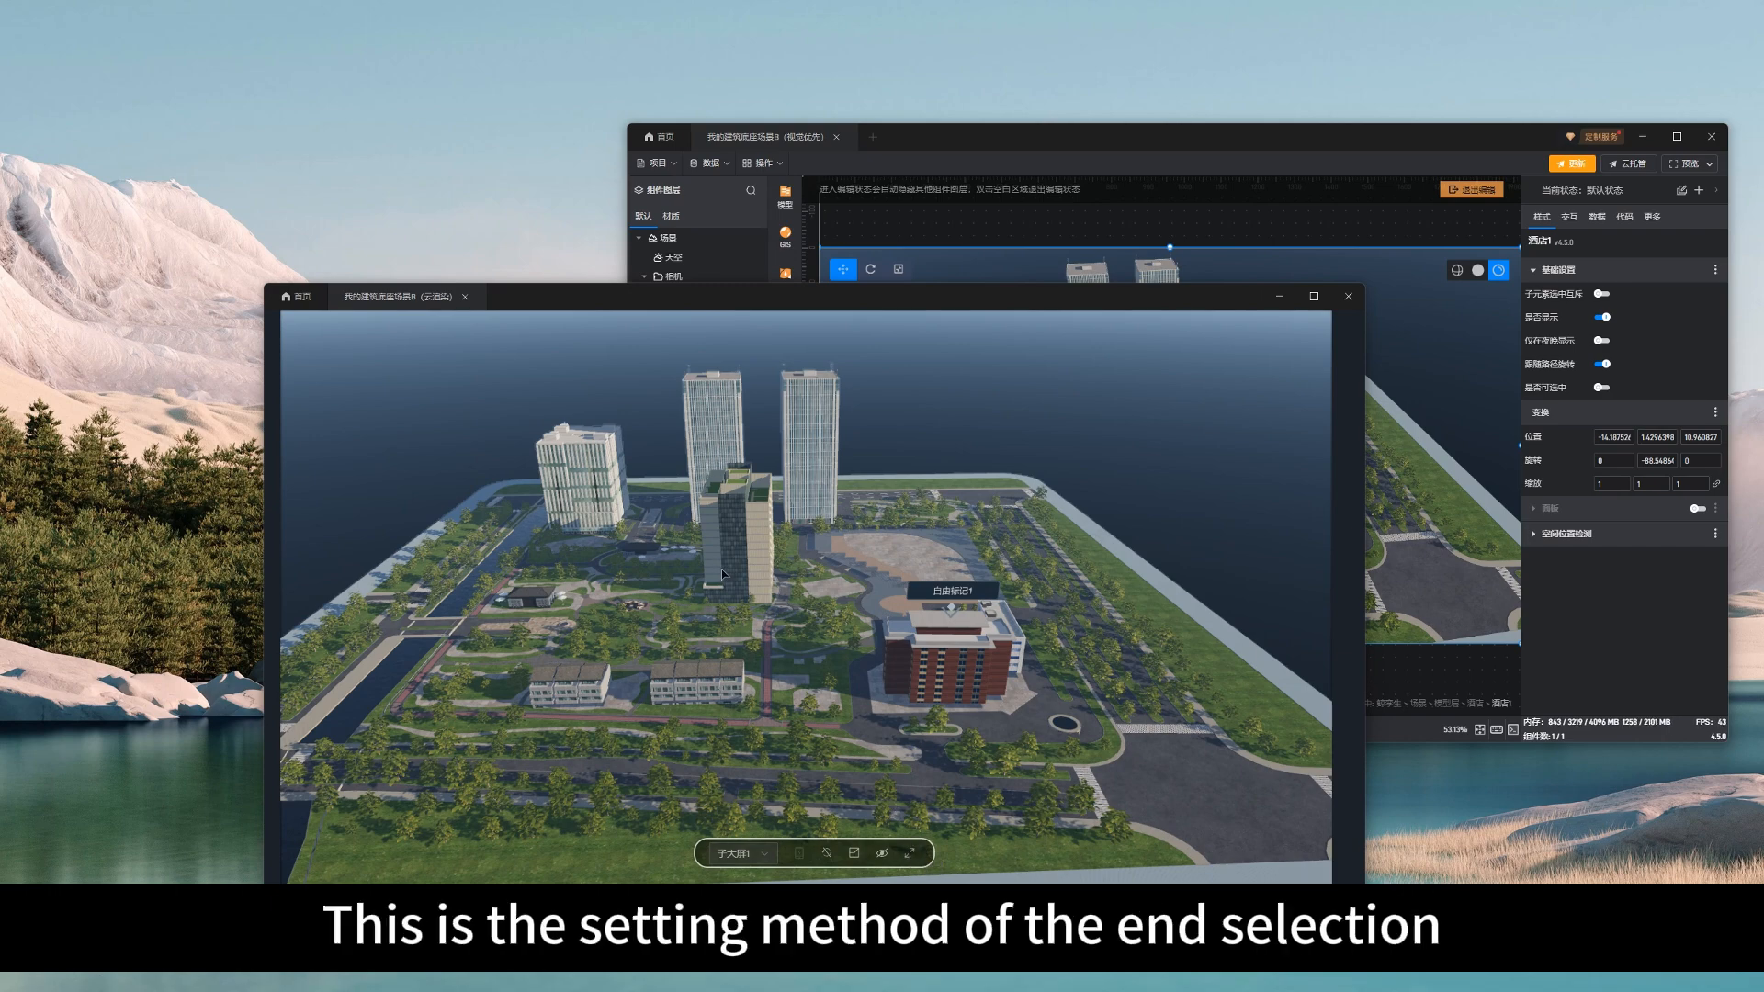
click(466, 297)
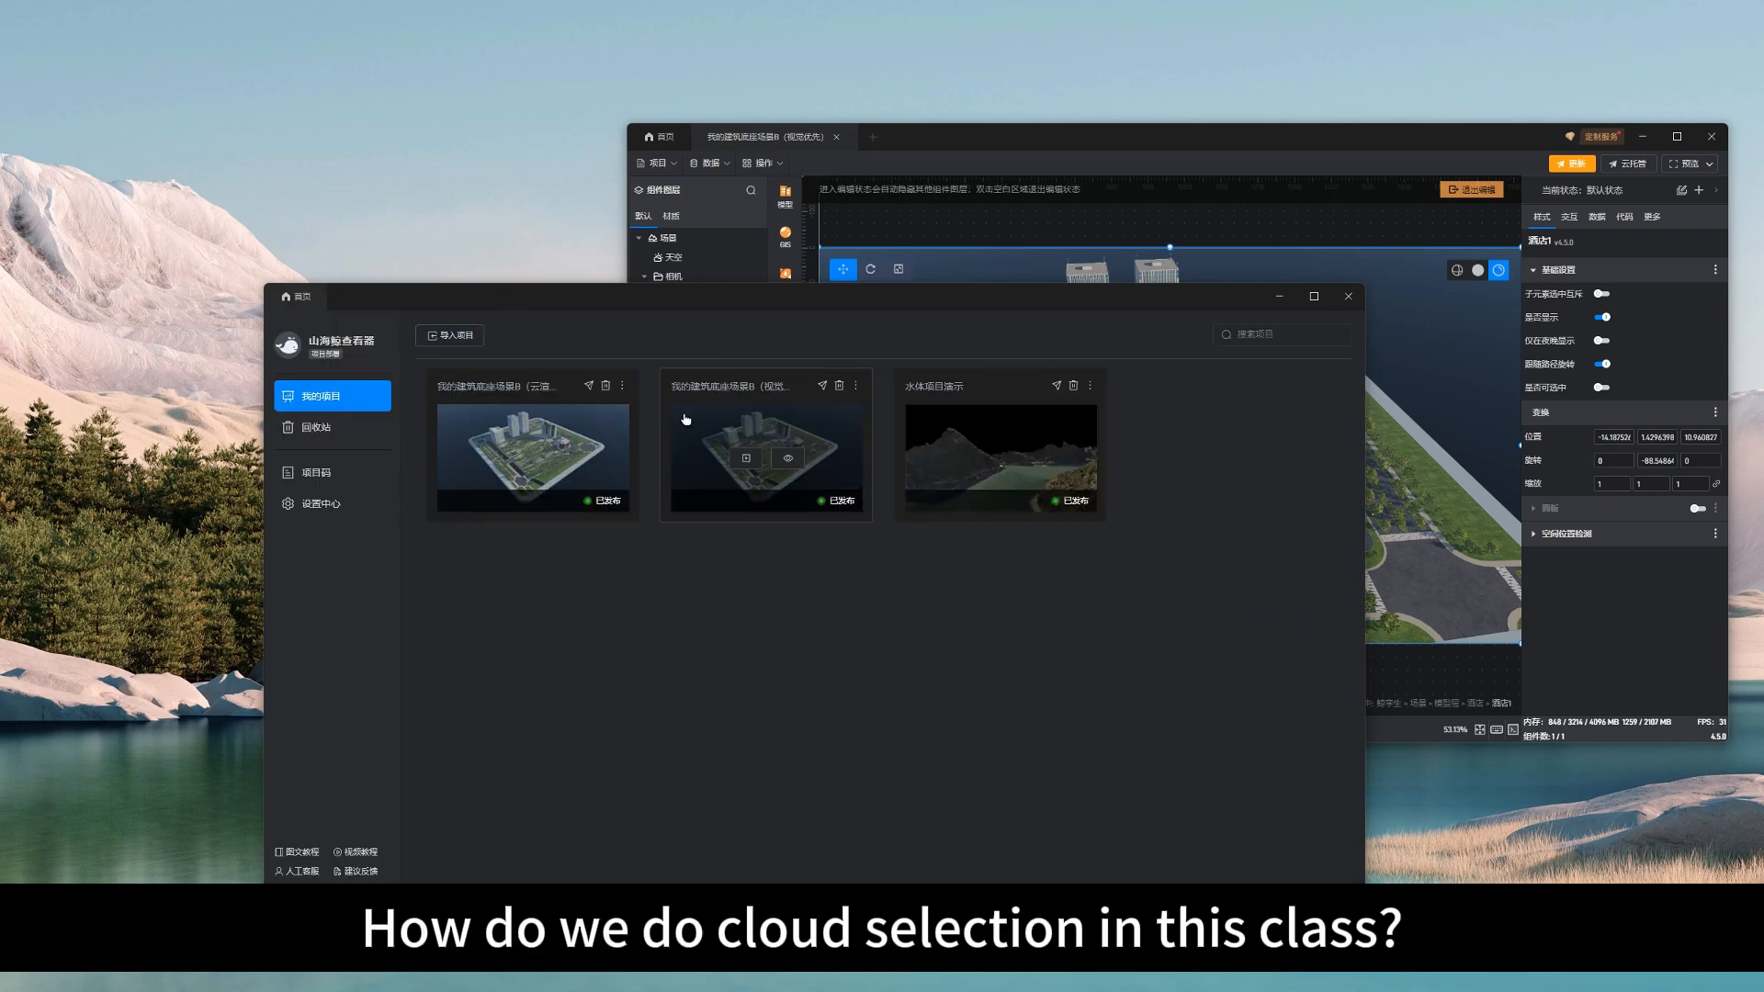
click(589, 387)
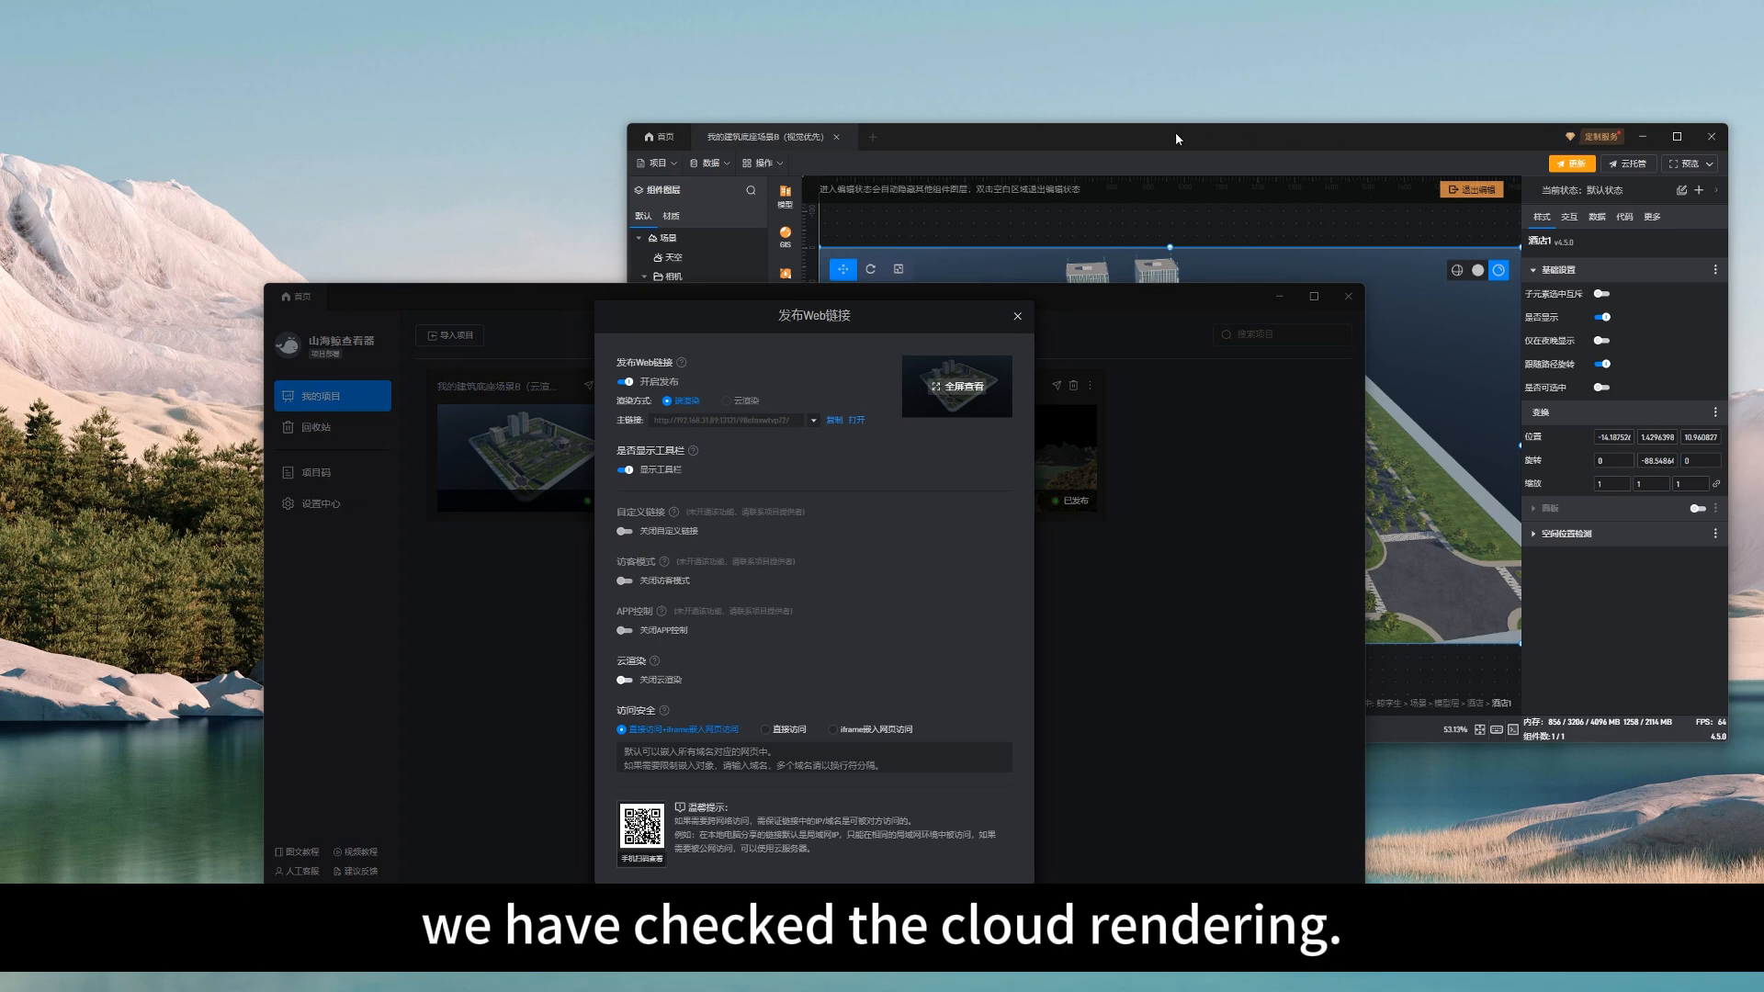
click(1652, 139)
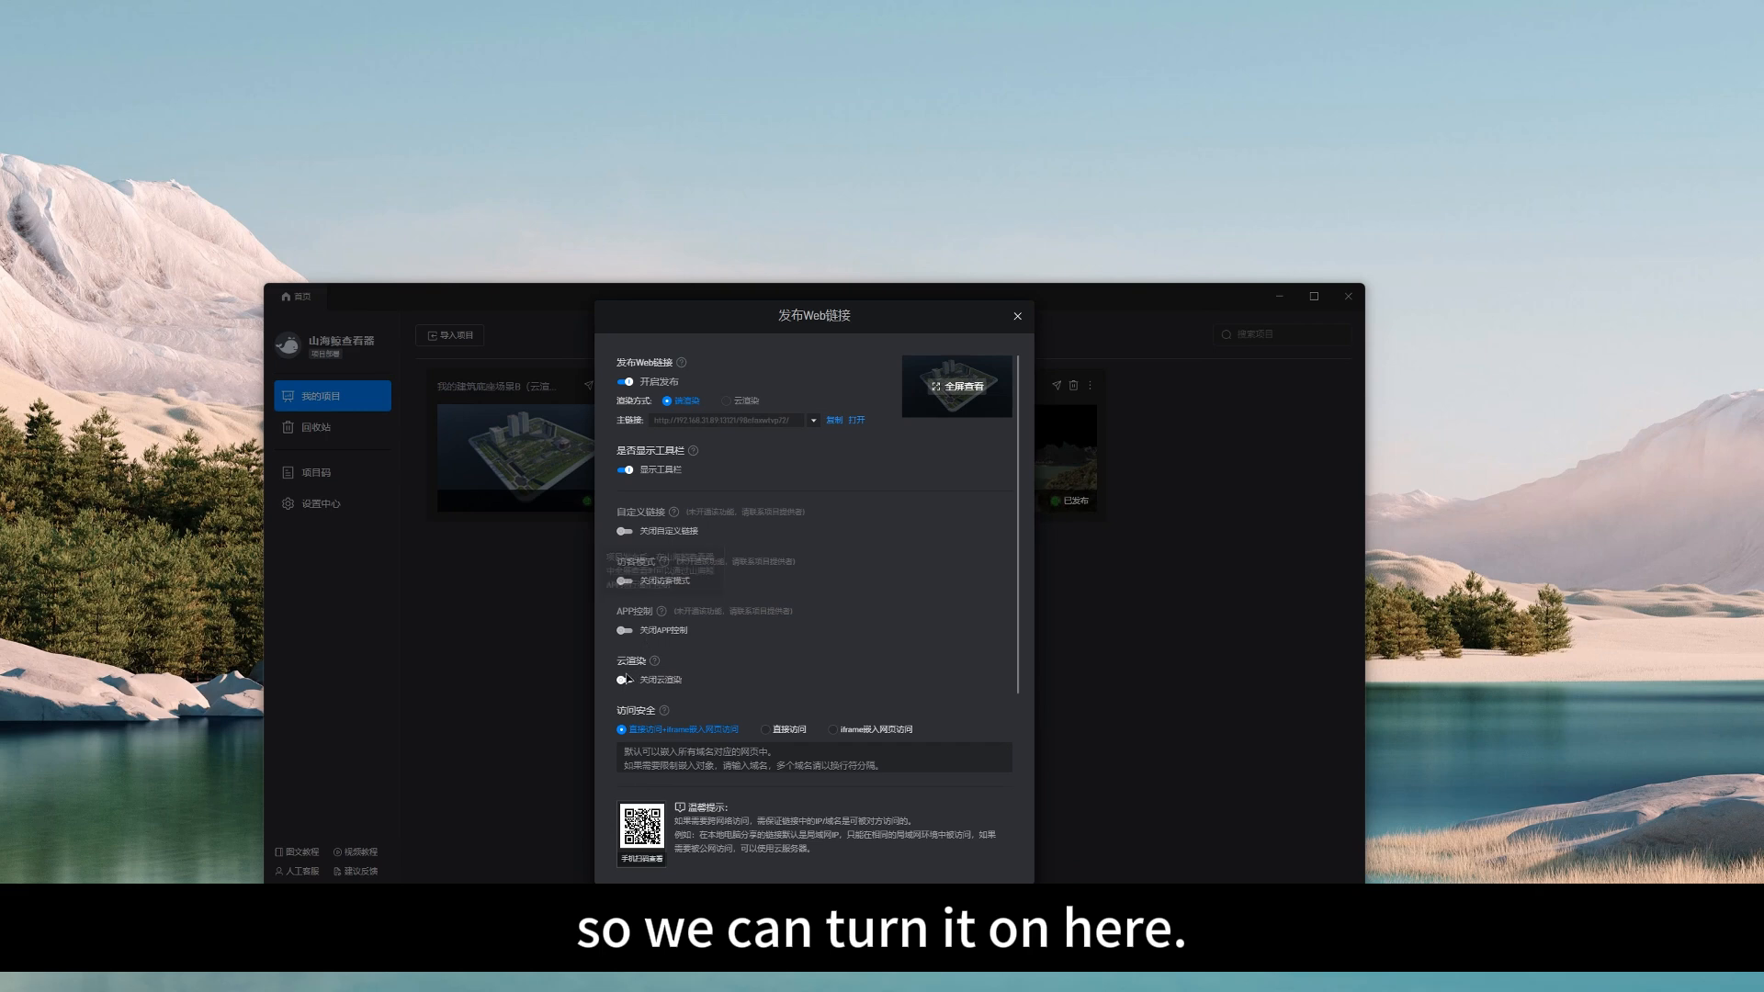
Enable cloud rendering (云渲染) for the Web link and set the main link's rendering mode (渲染方式) to 云渲染.
click(625, 681)
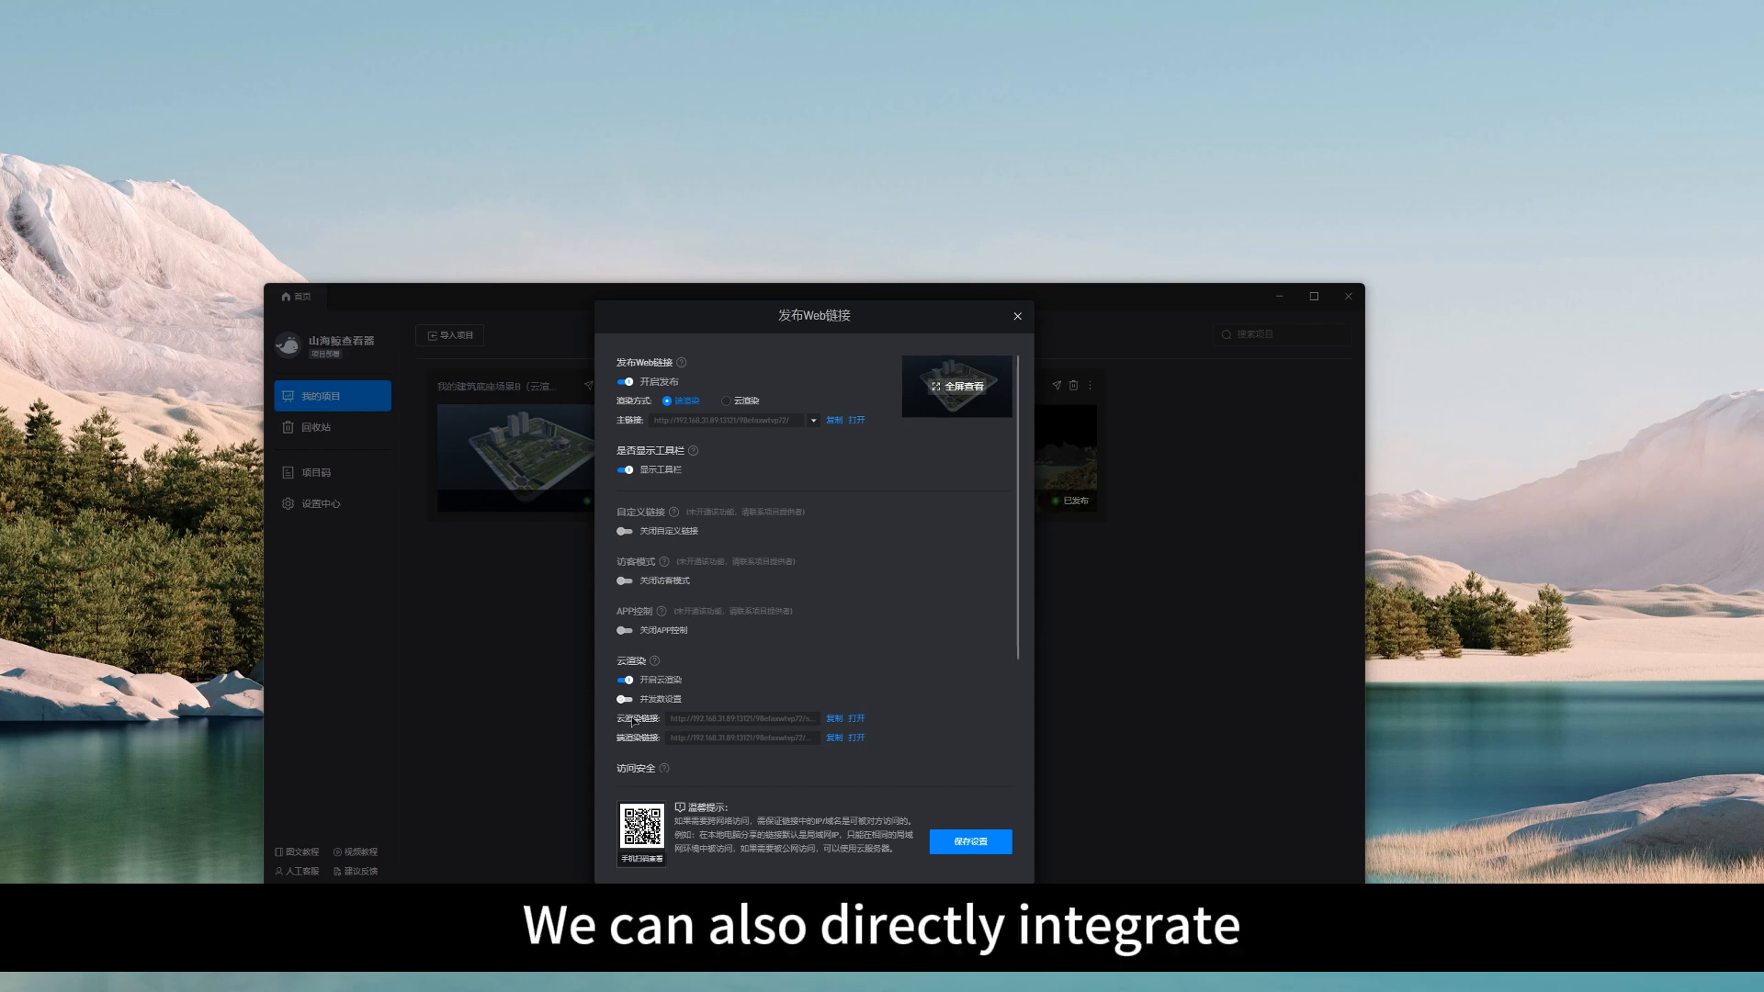
scroll(631, 714, down, 1)
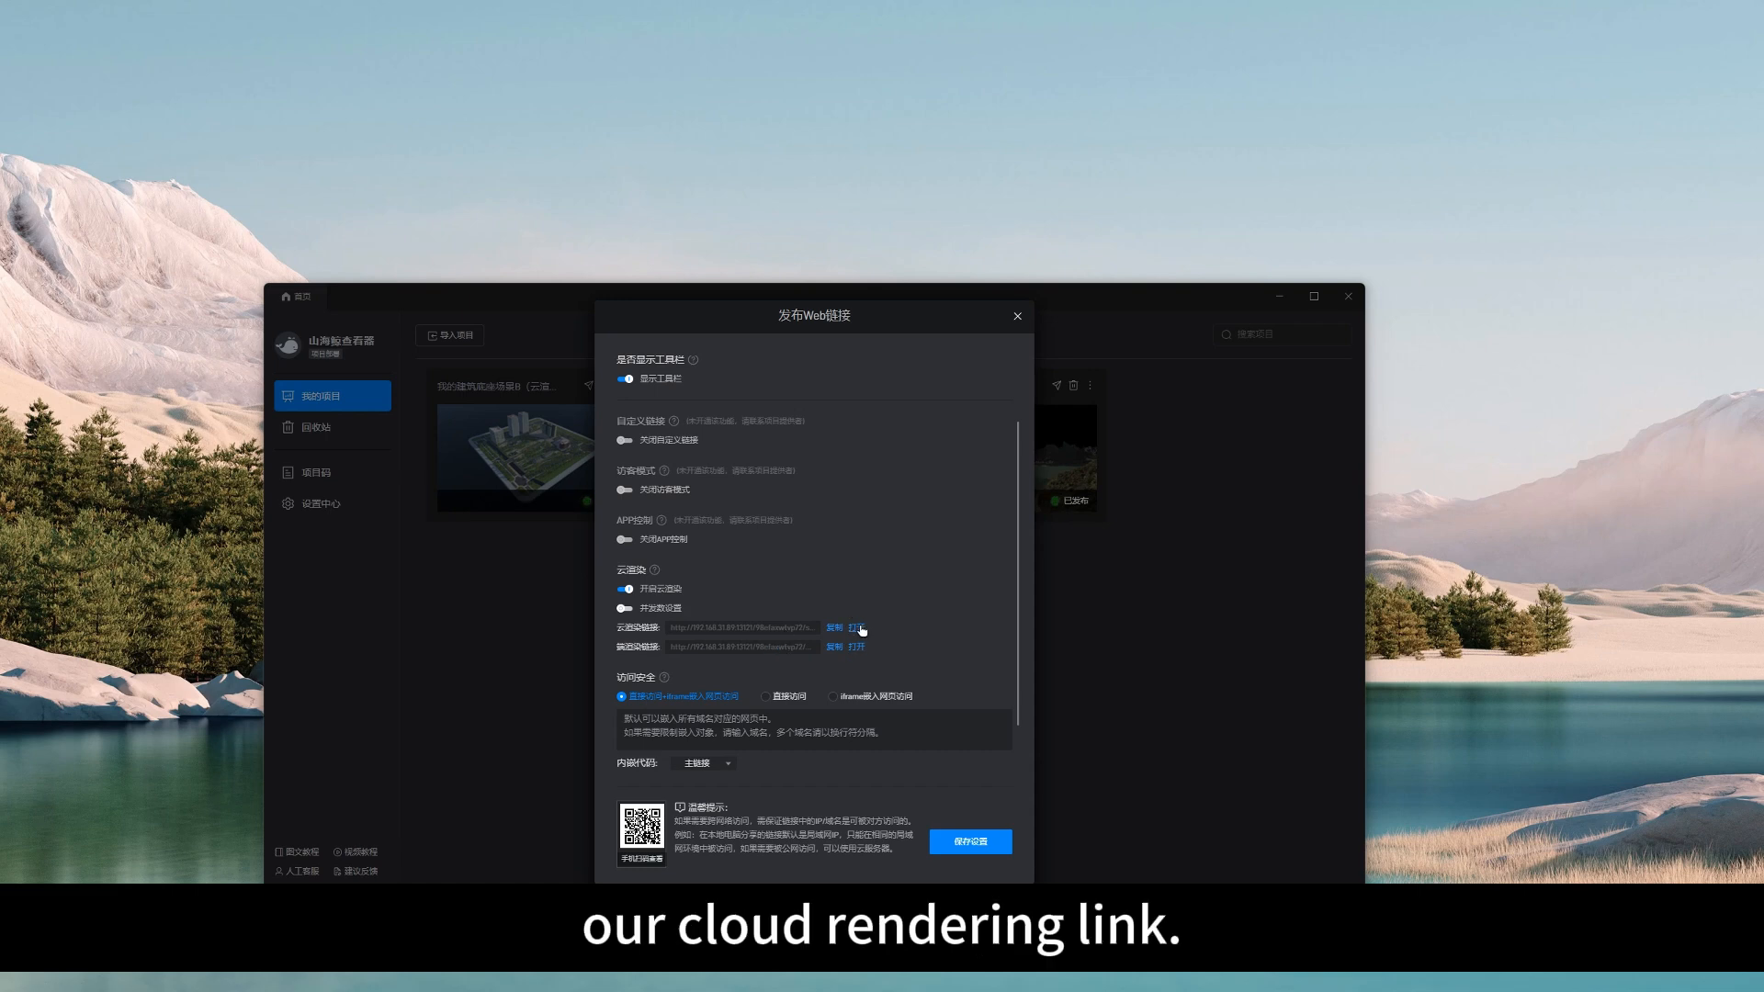
scroll(736, 413, up, 2)
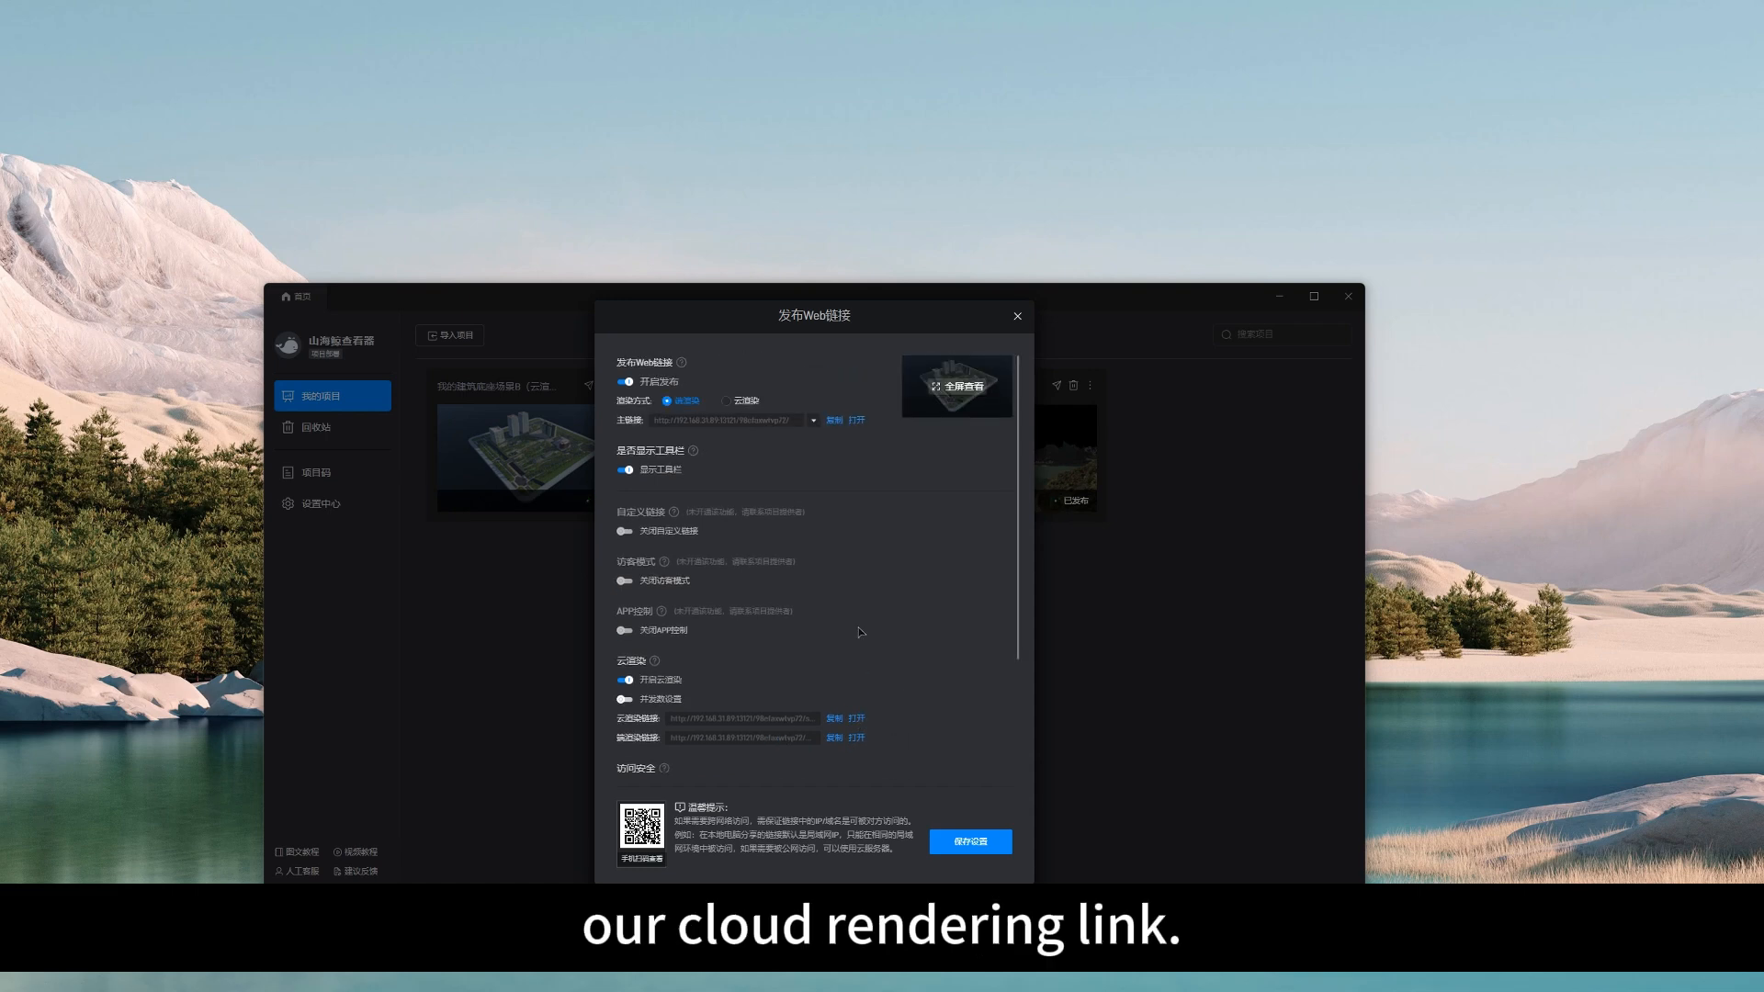
click(737, 400)
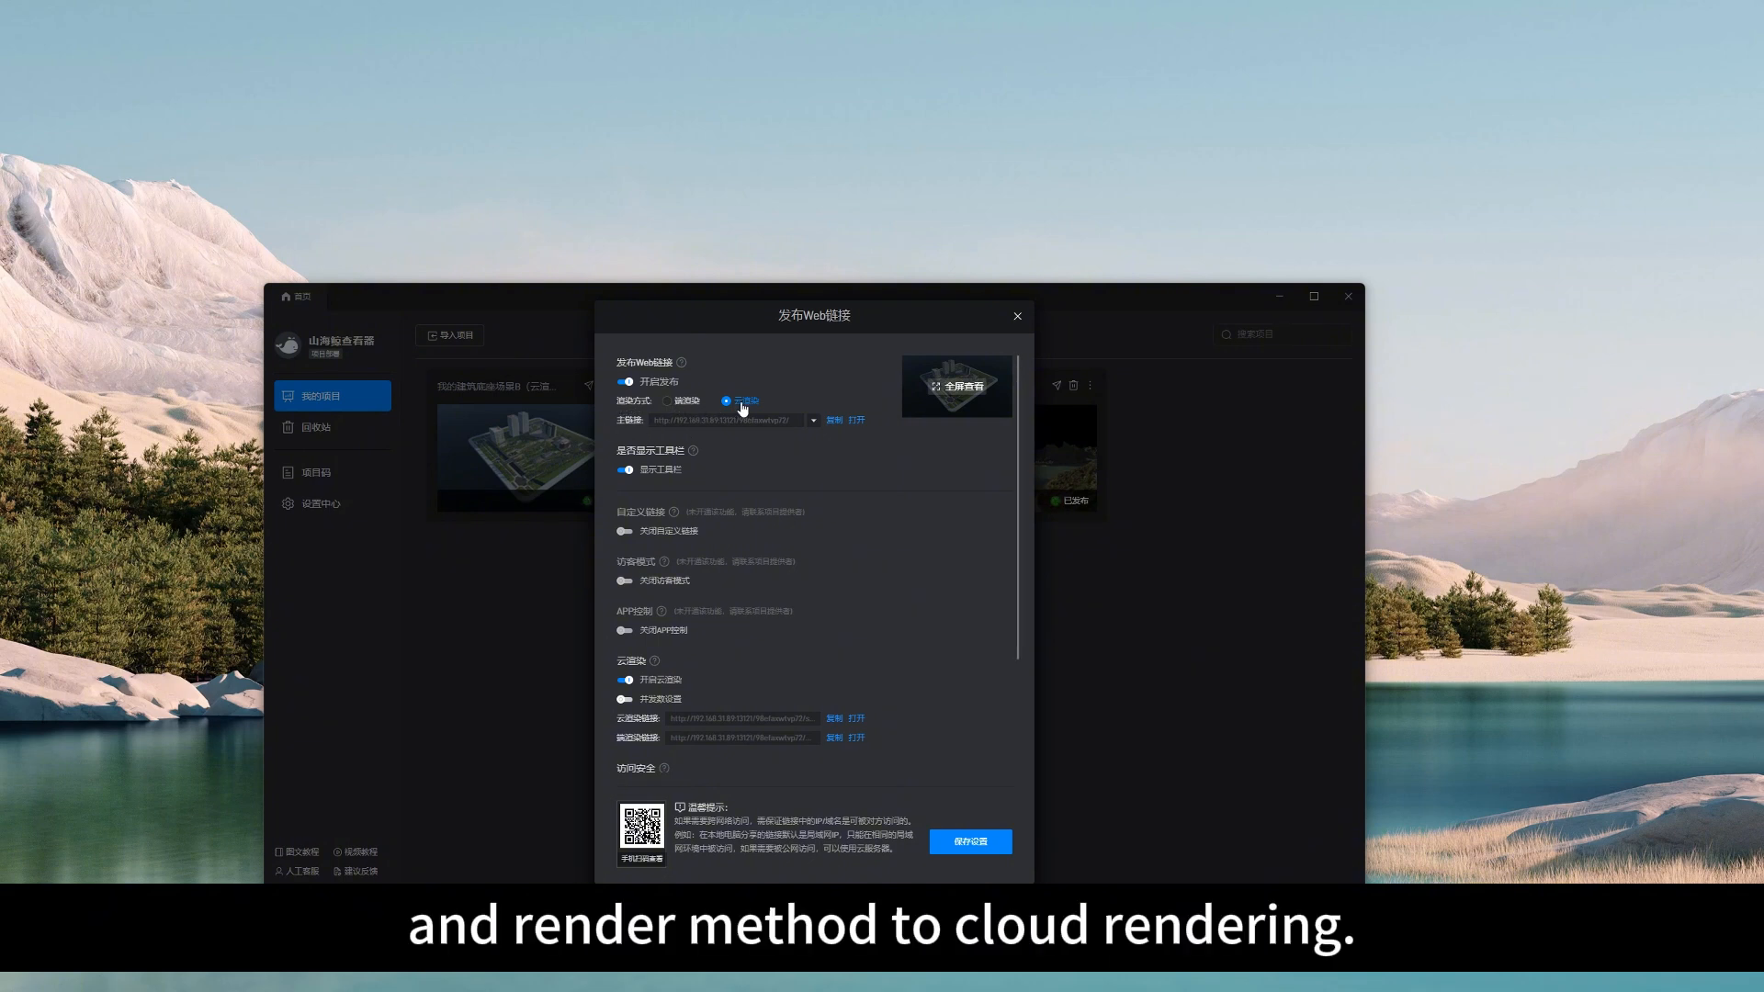
click(858, 421)
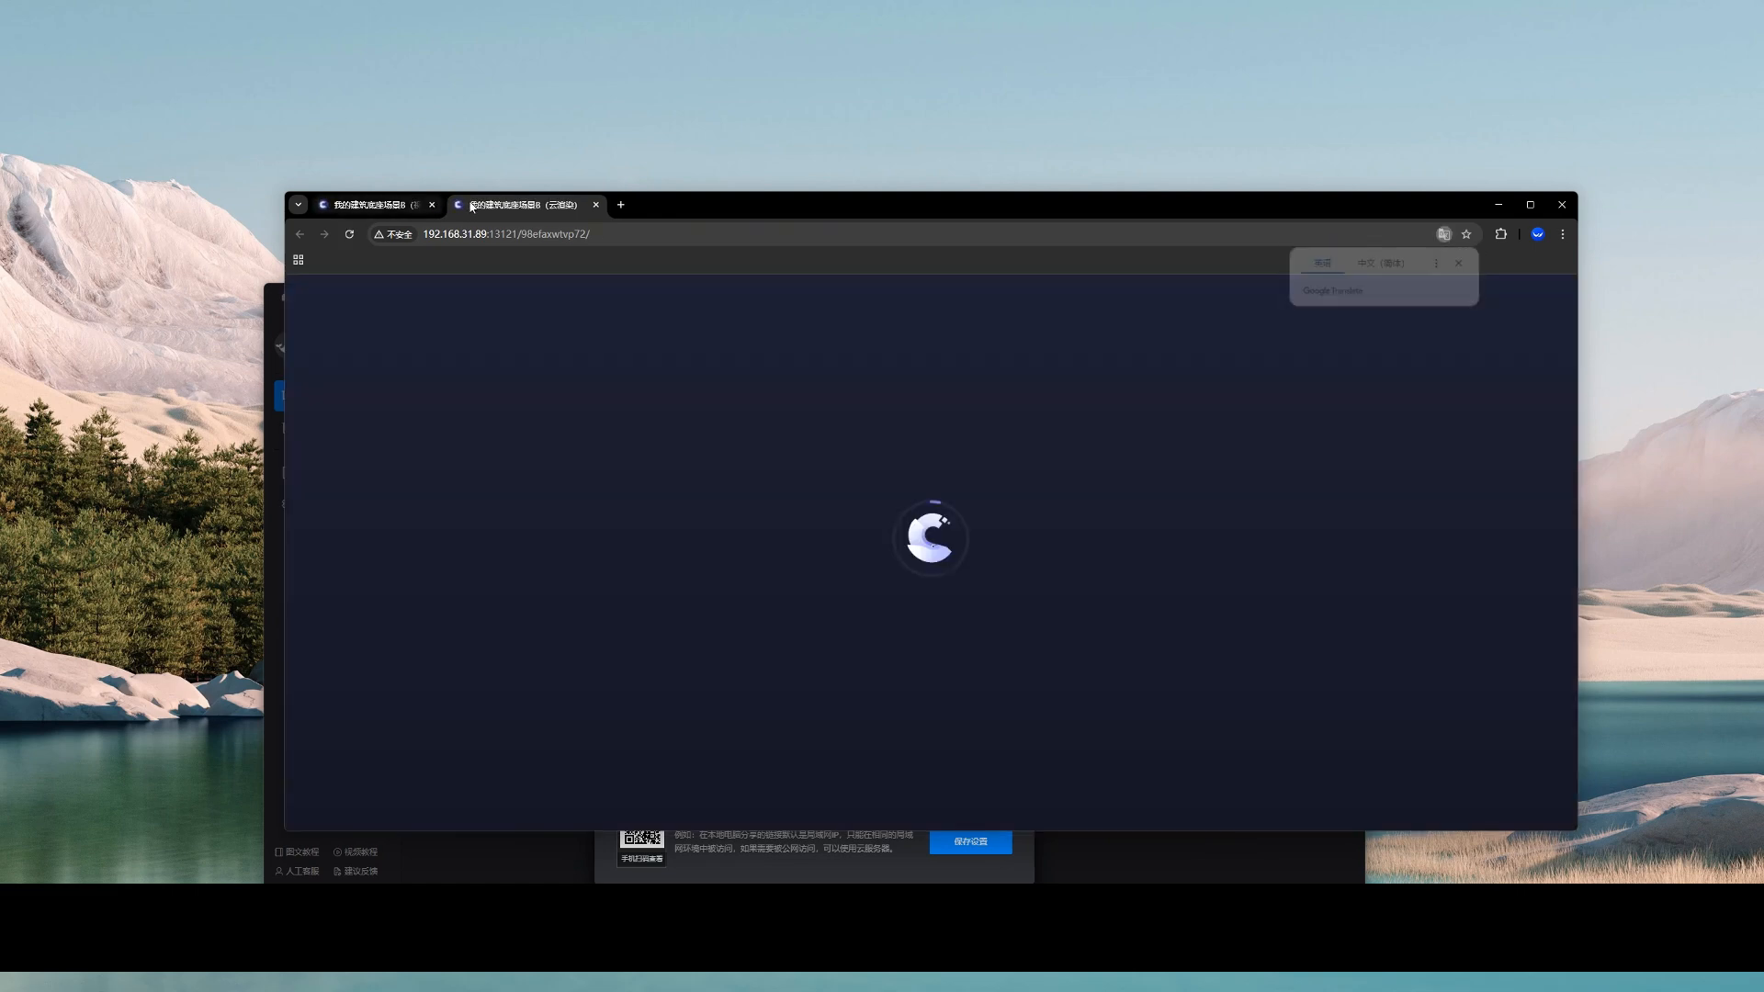
click(625, 205)
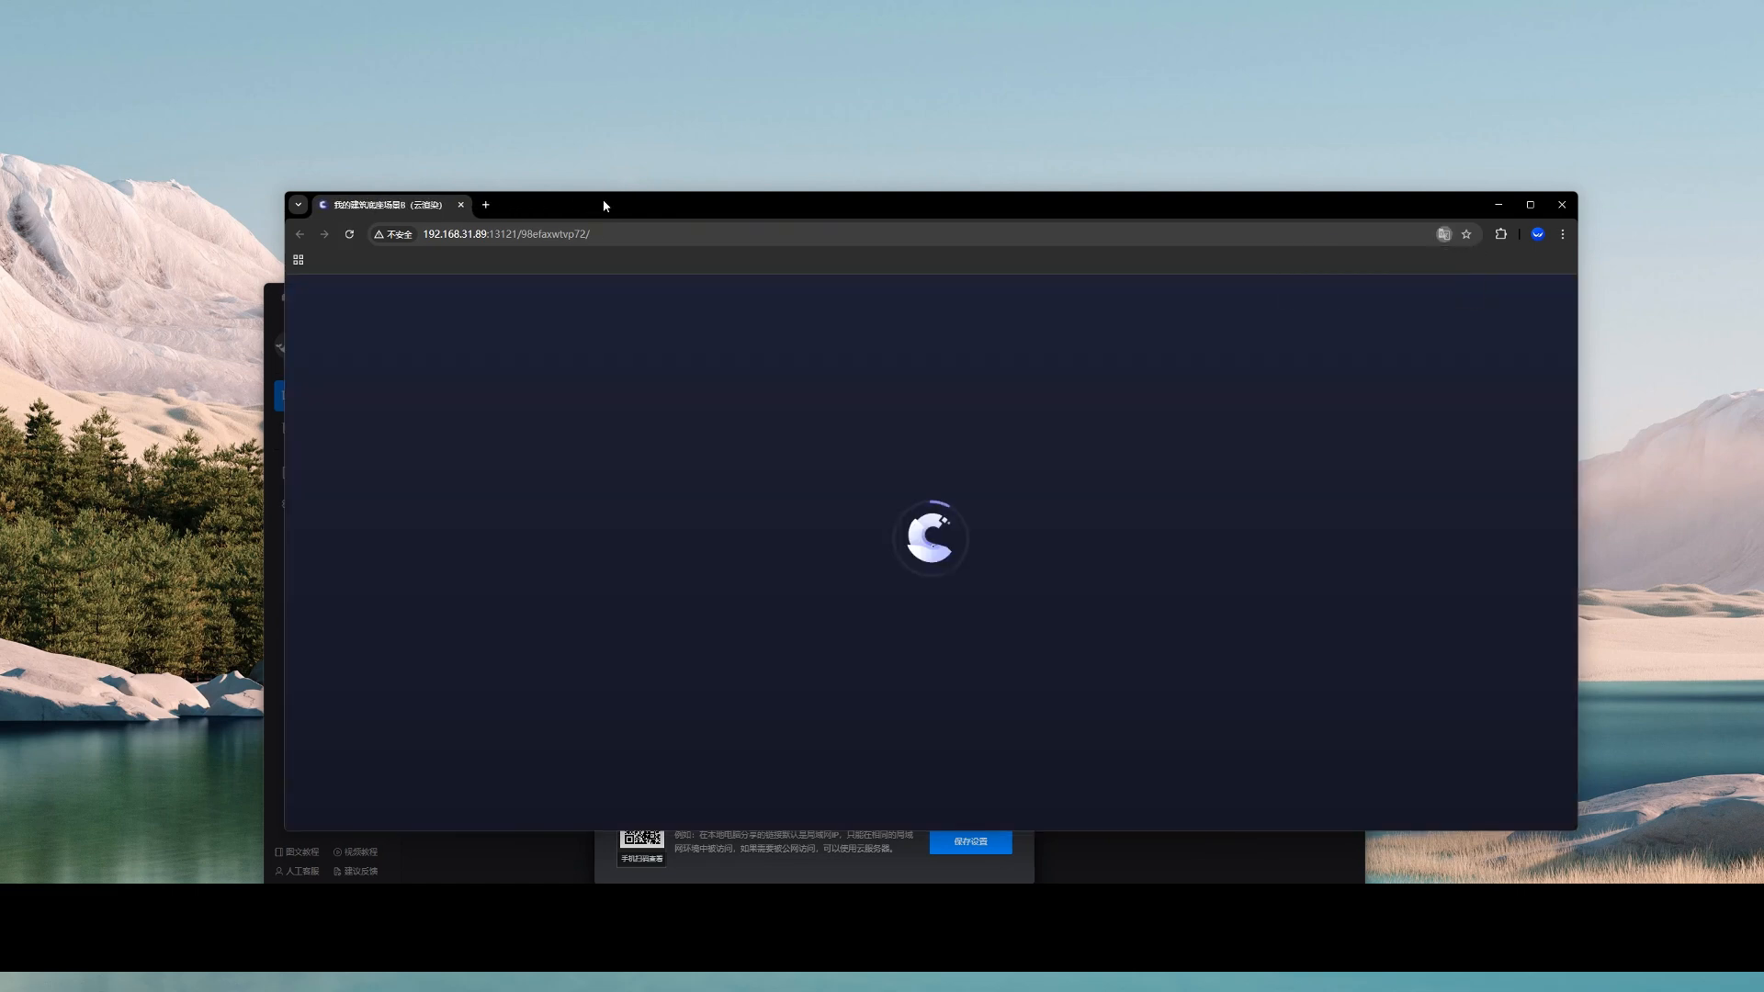
drag(626, 210, 1246, 156)
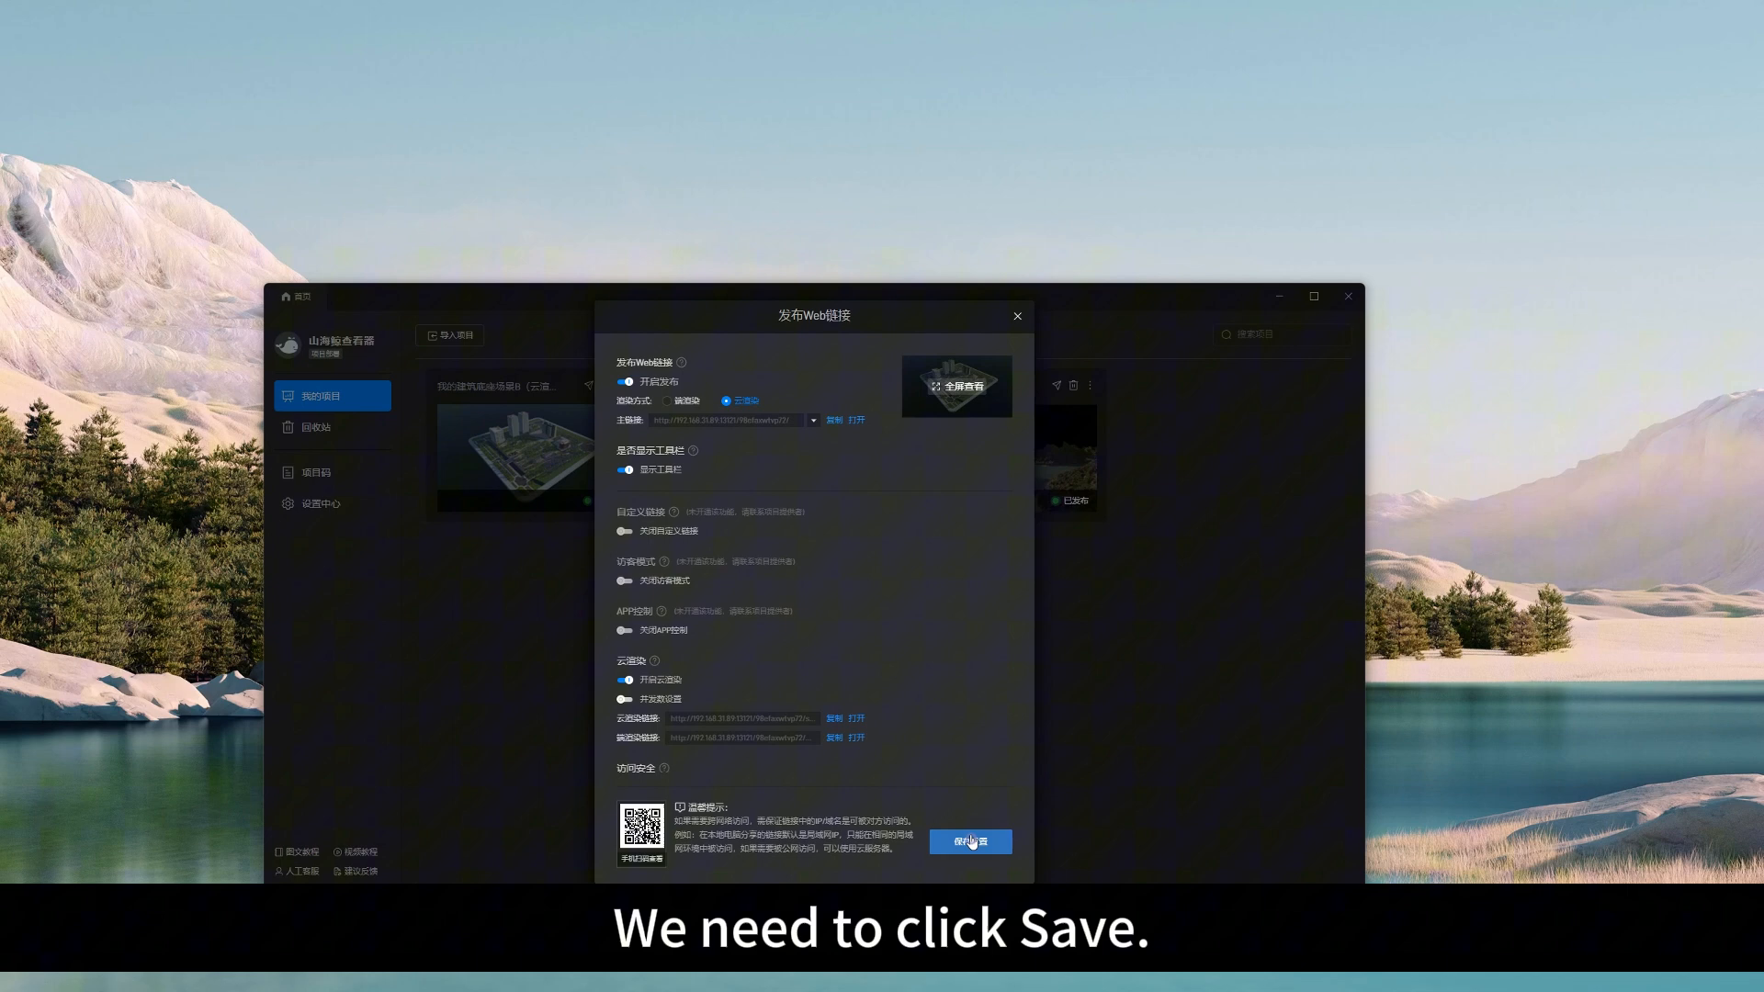
Save the Web link publishing settings and open the main link in the browser to load the cloud-rendered scene.
click(971, 840)
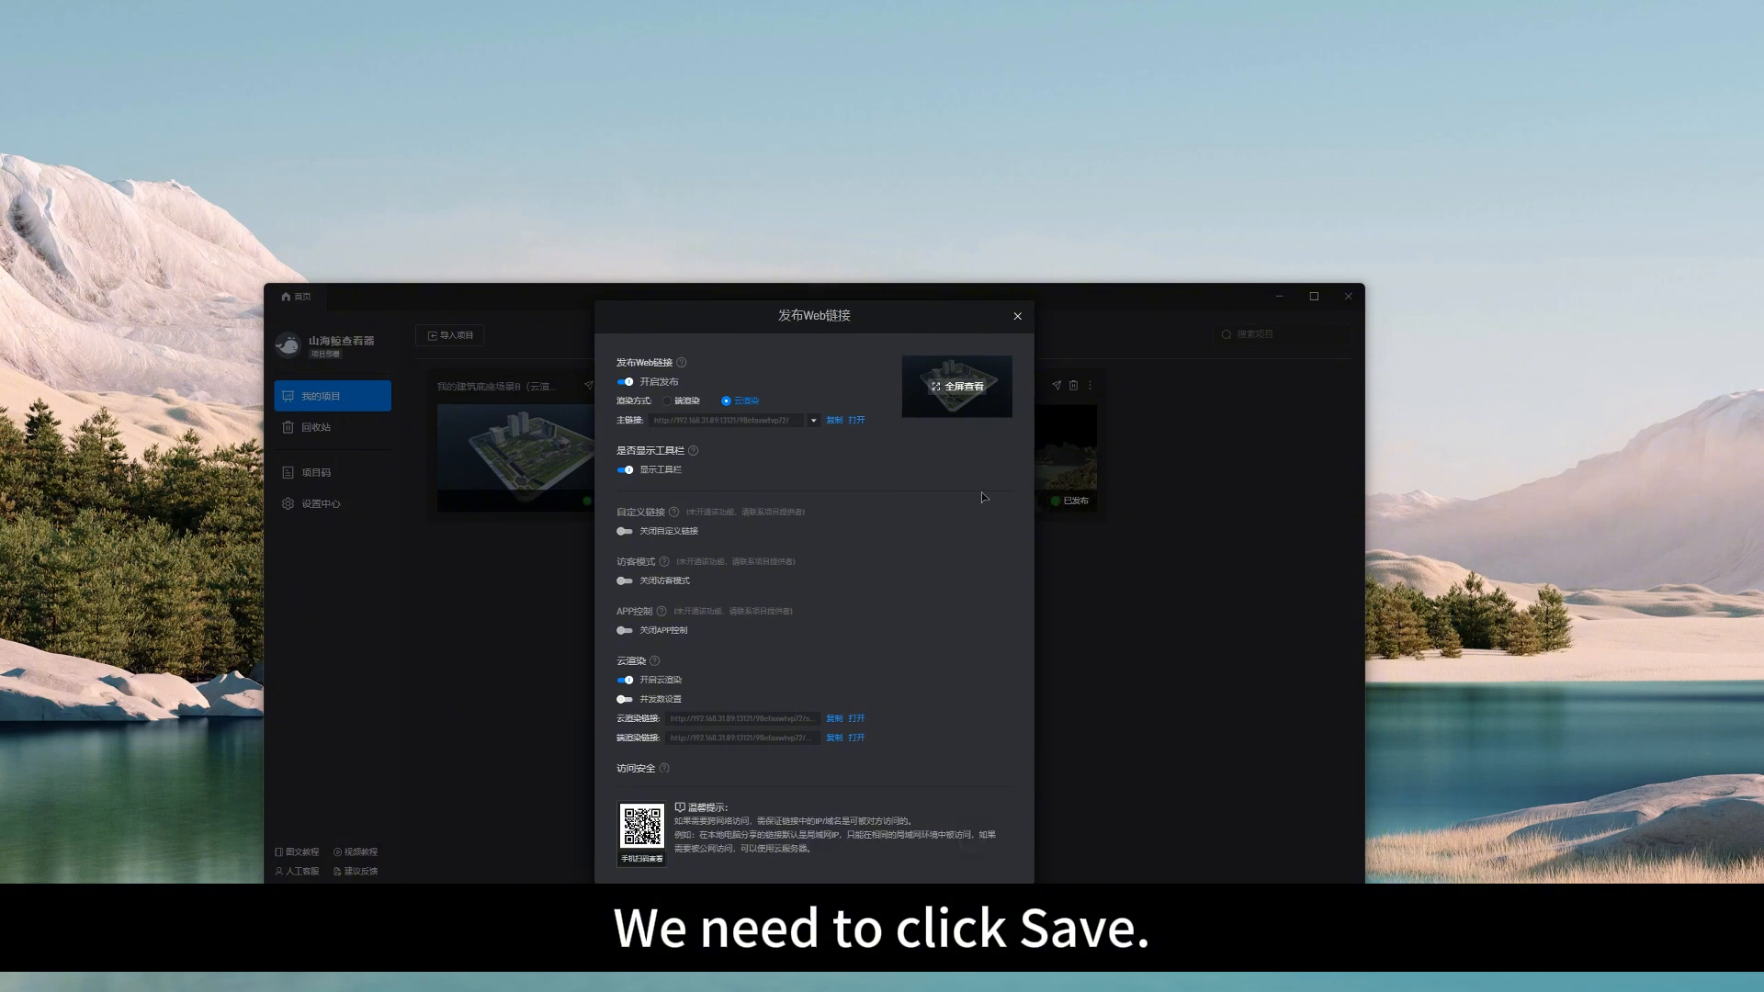
click(856, 421)
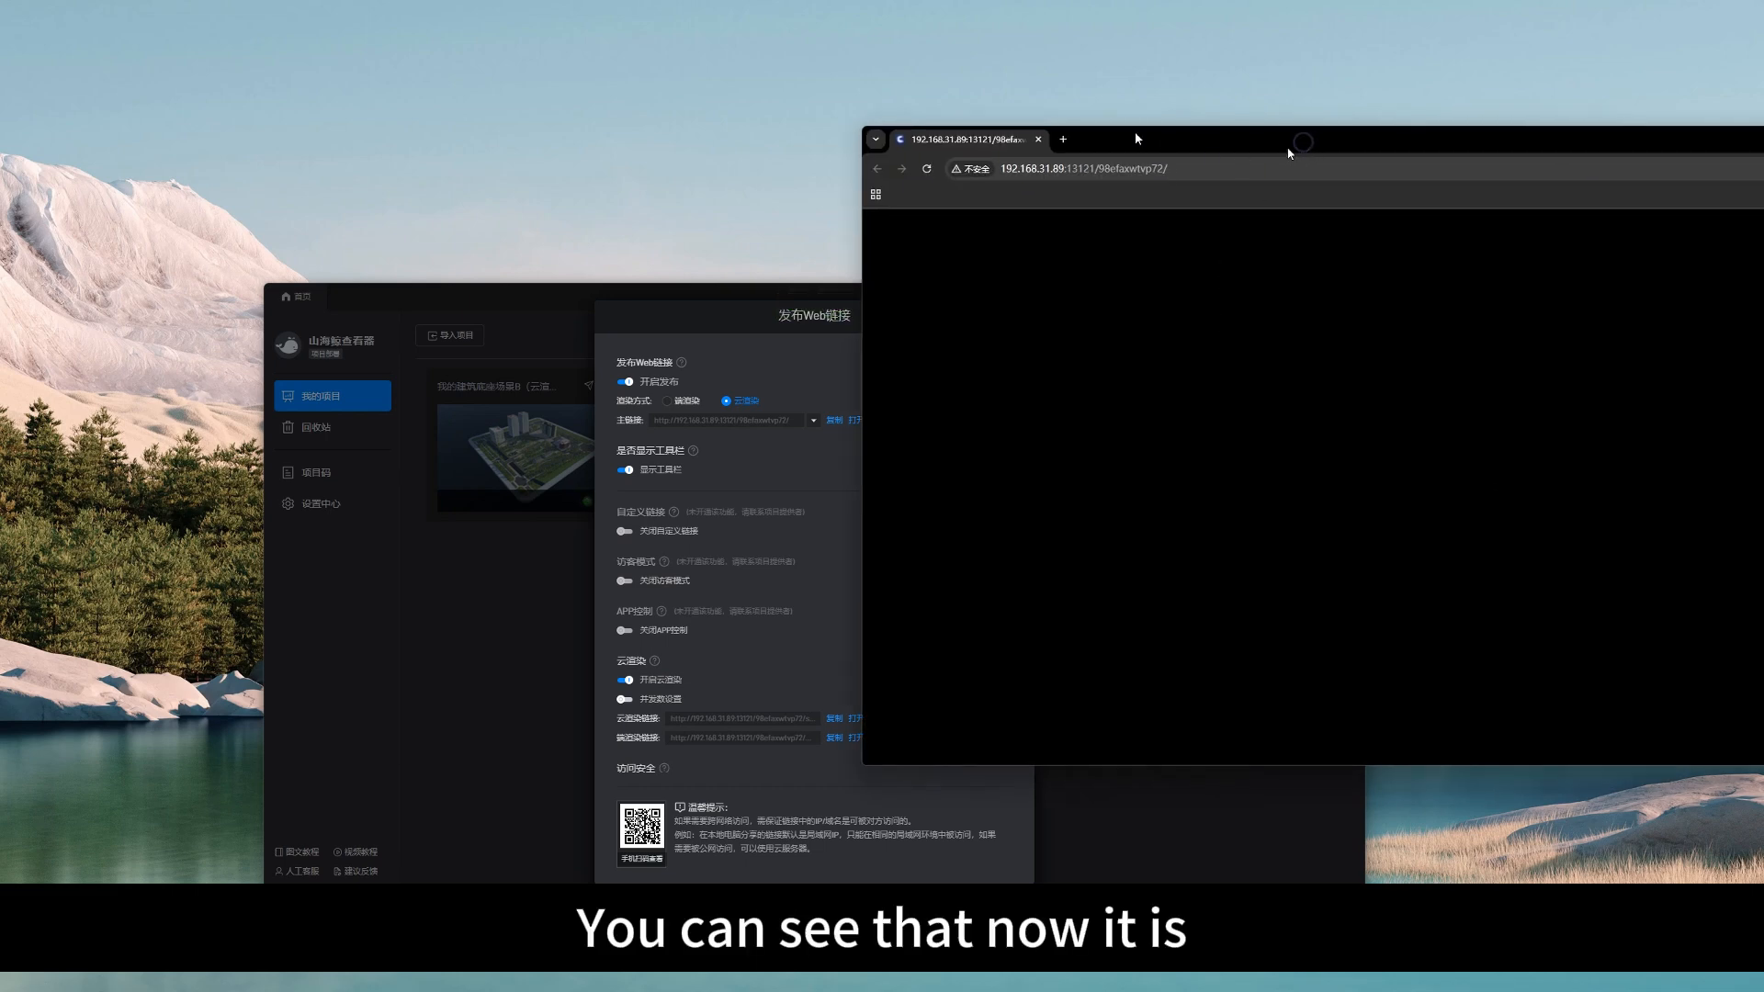
drag(1305, 147, 1128, 136)
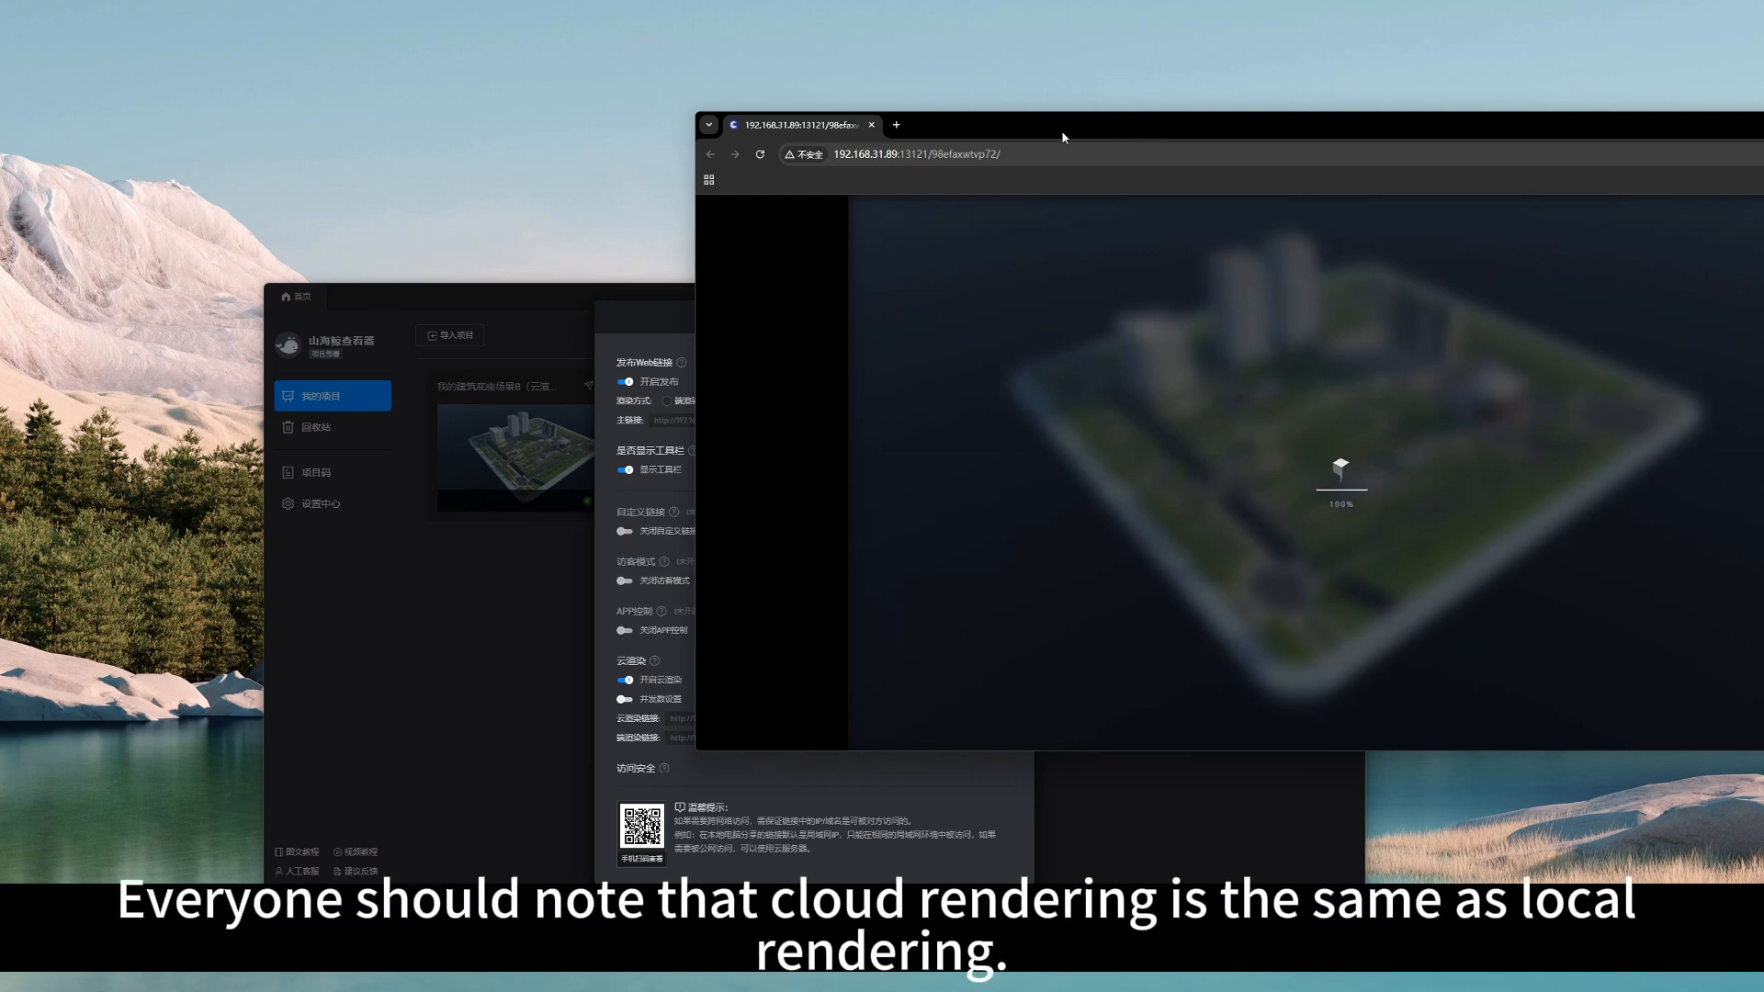
drag(1053, 135, 1019, 123)
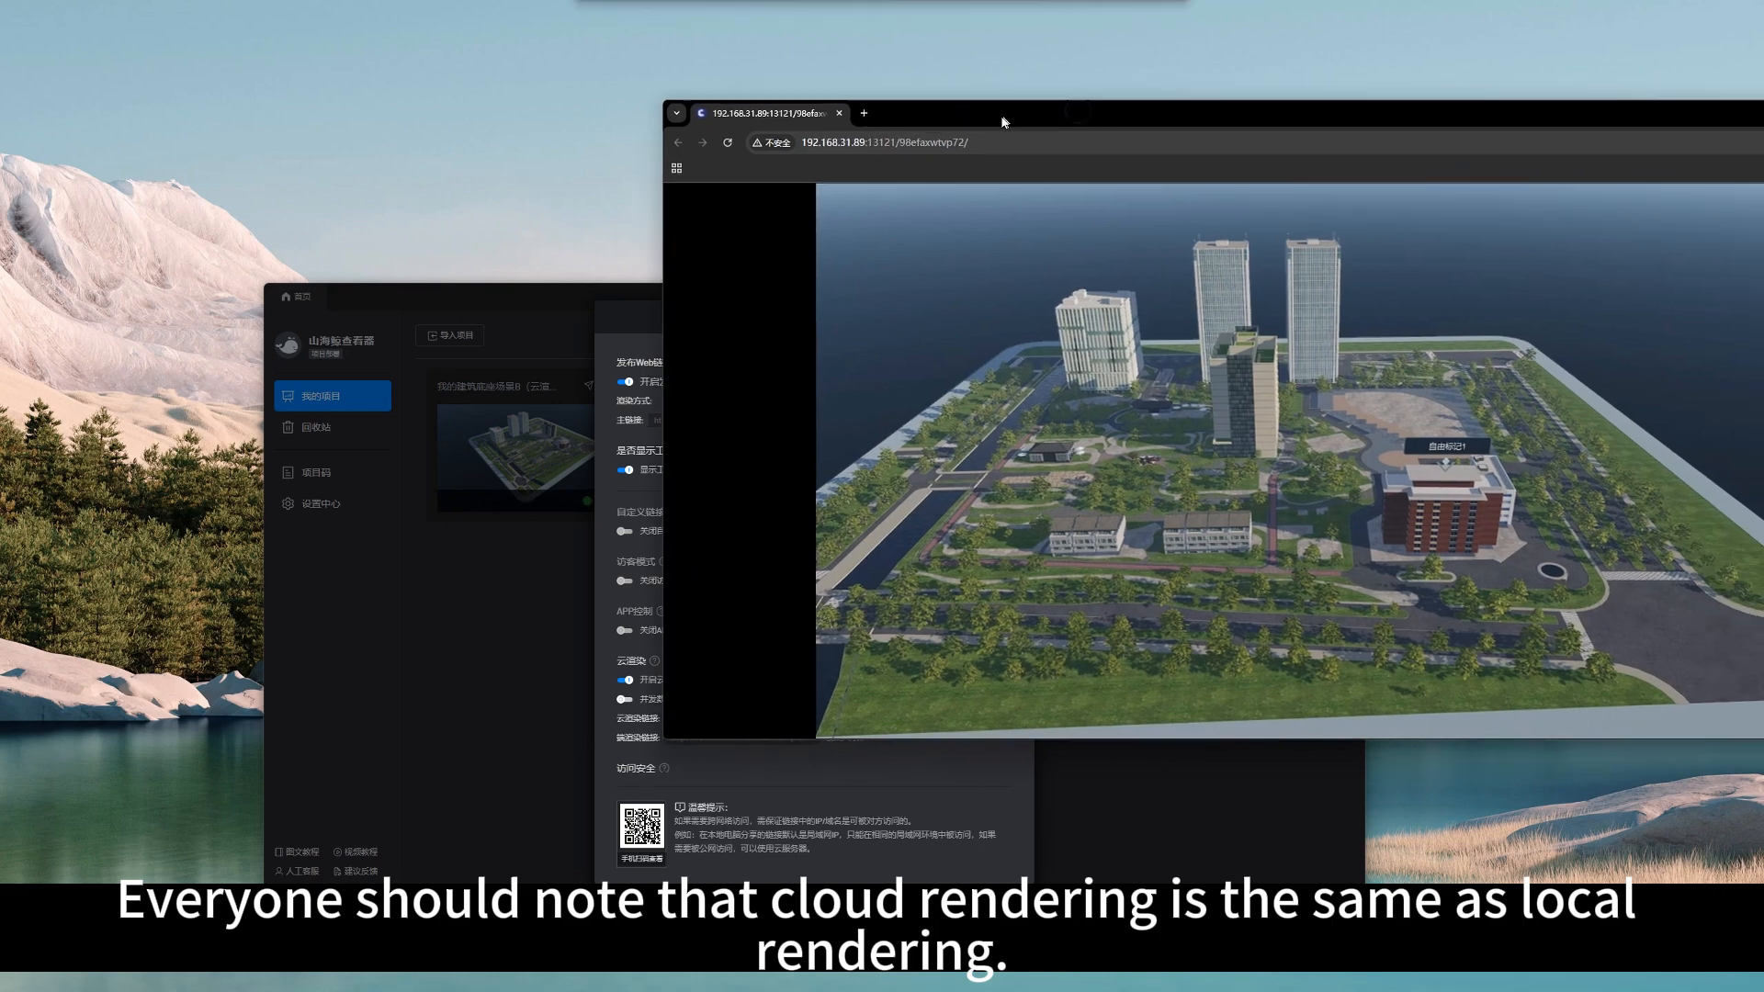
Copy the project's main link and paste it into the address bar of a new incognito browser window.
drag(599, 317, 443, 317)
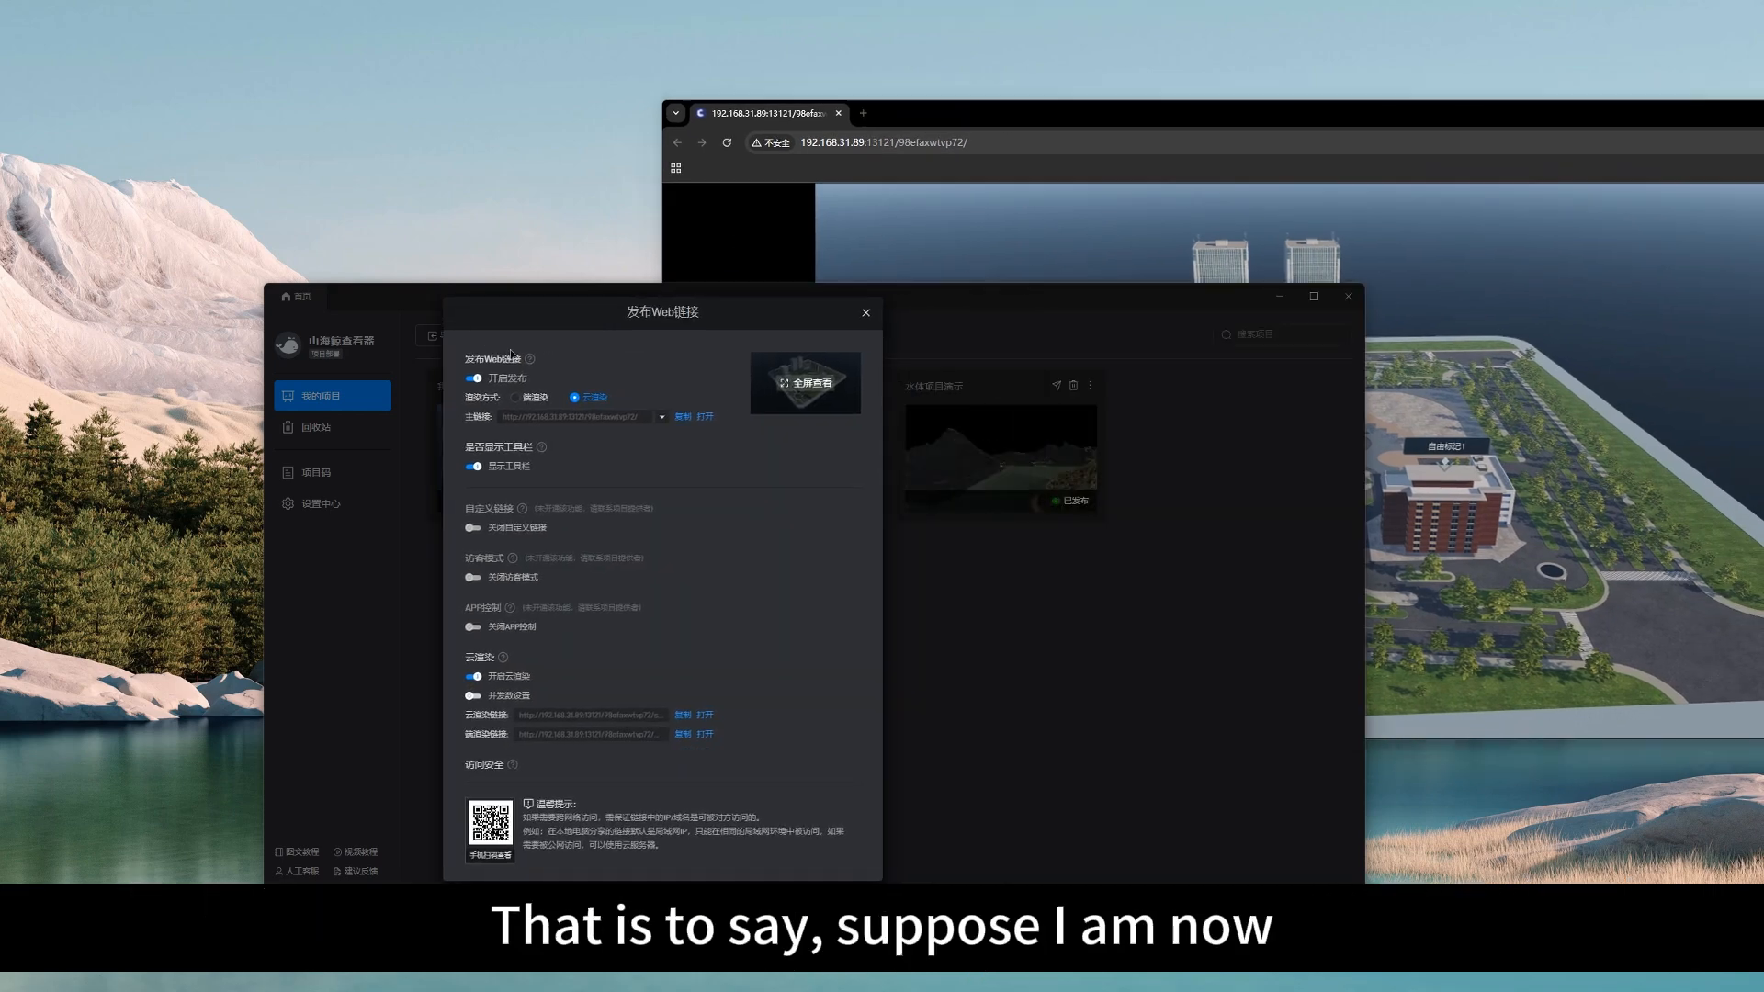
click(683, 419)
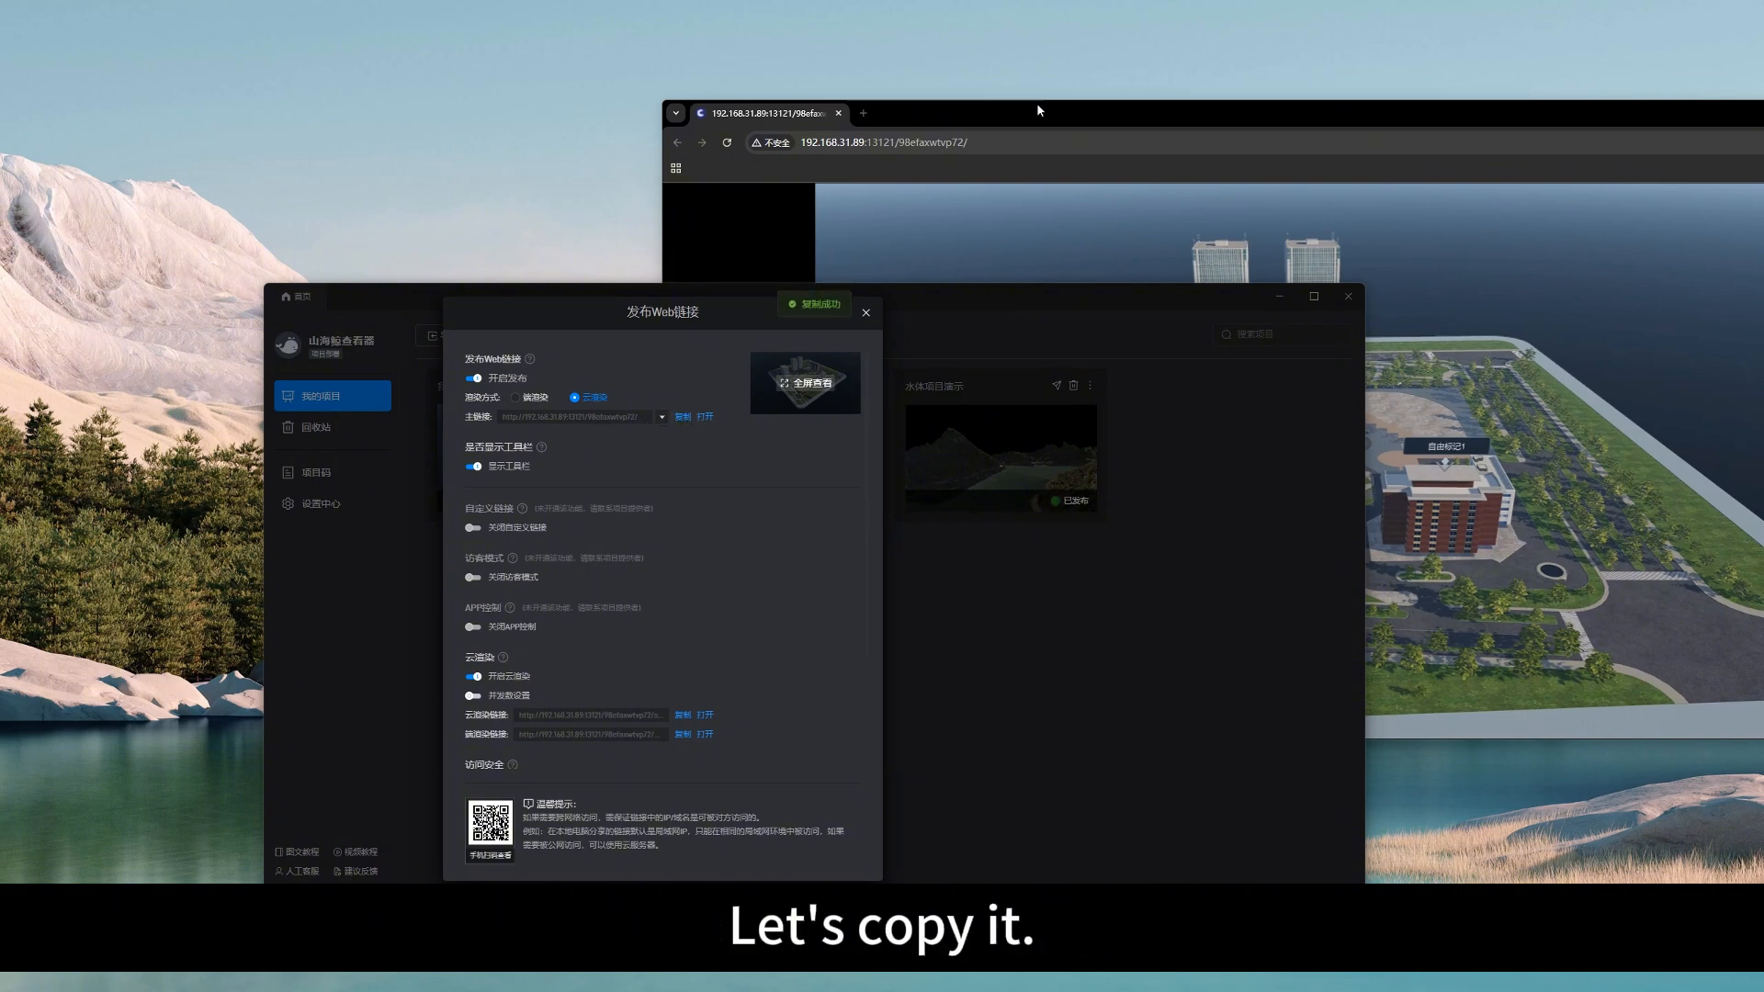
drag(1030, 110, 626, 107)
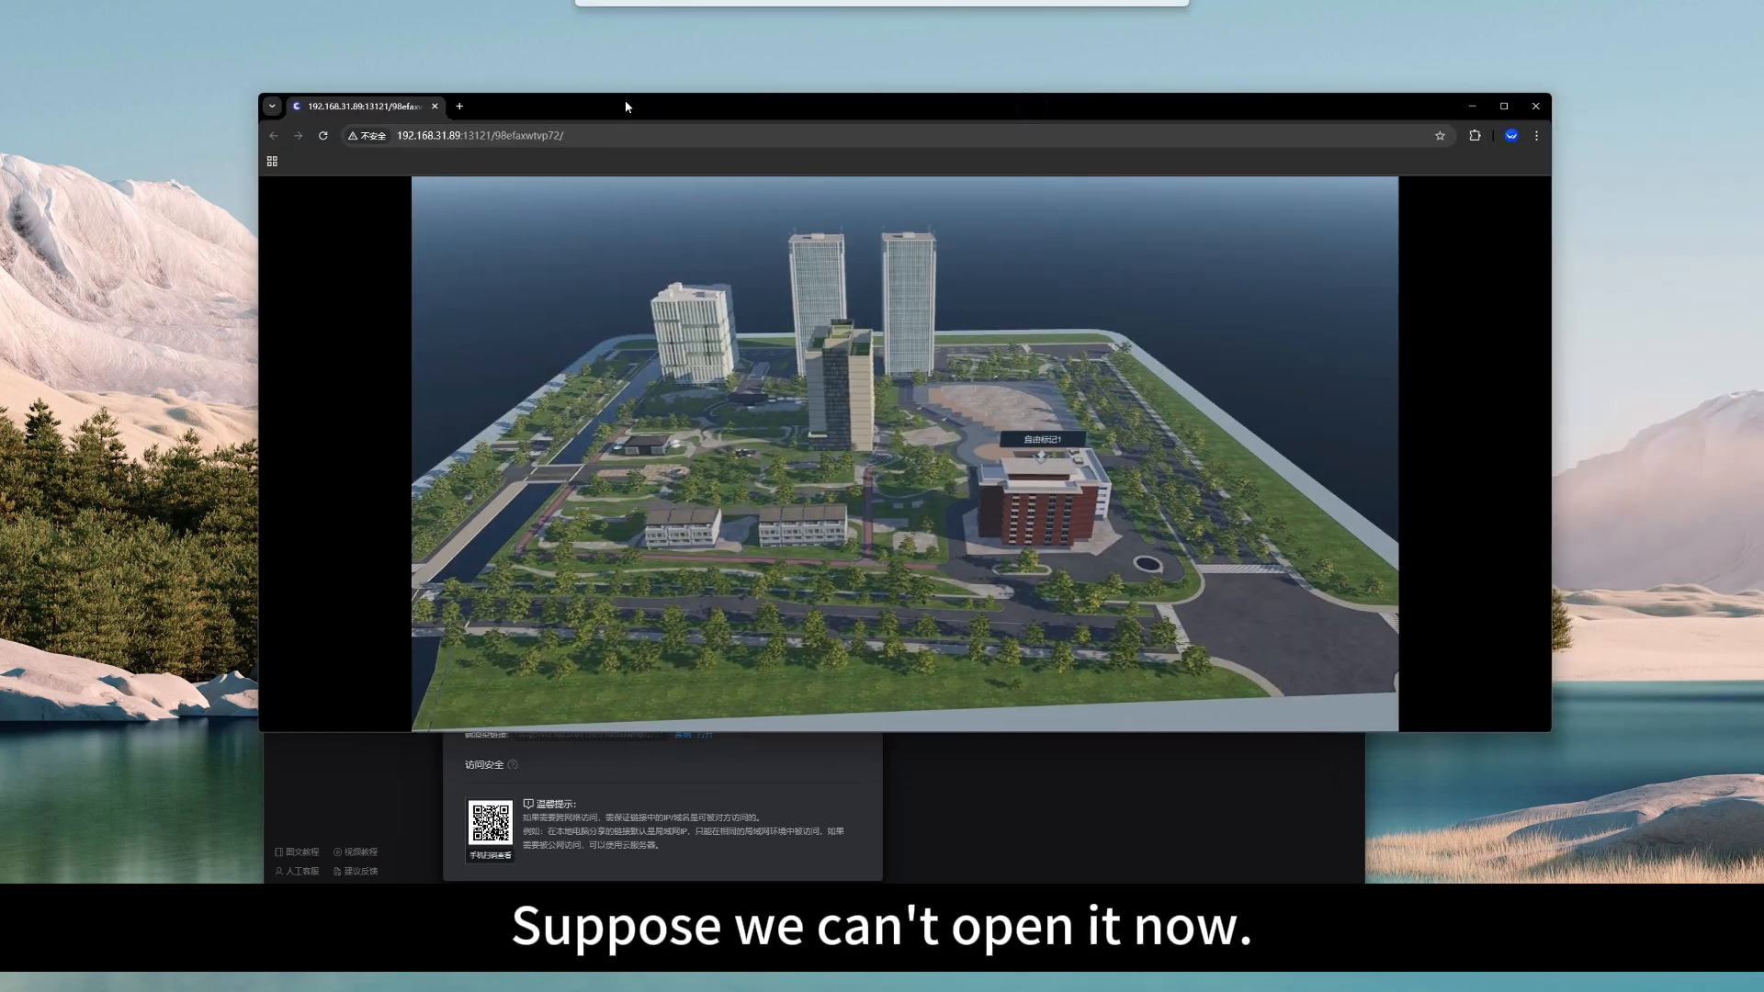
click(1536, 136)
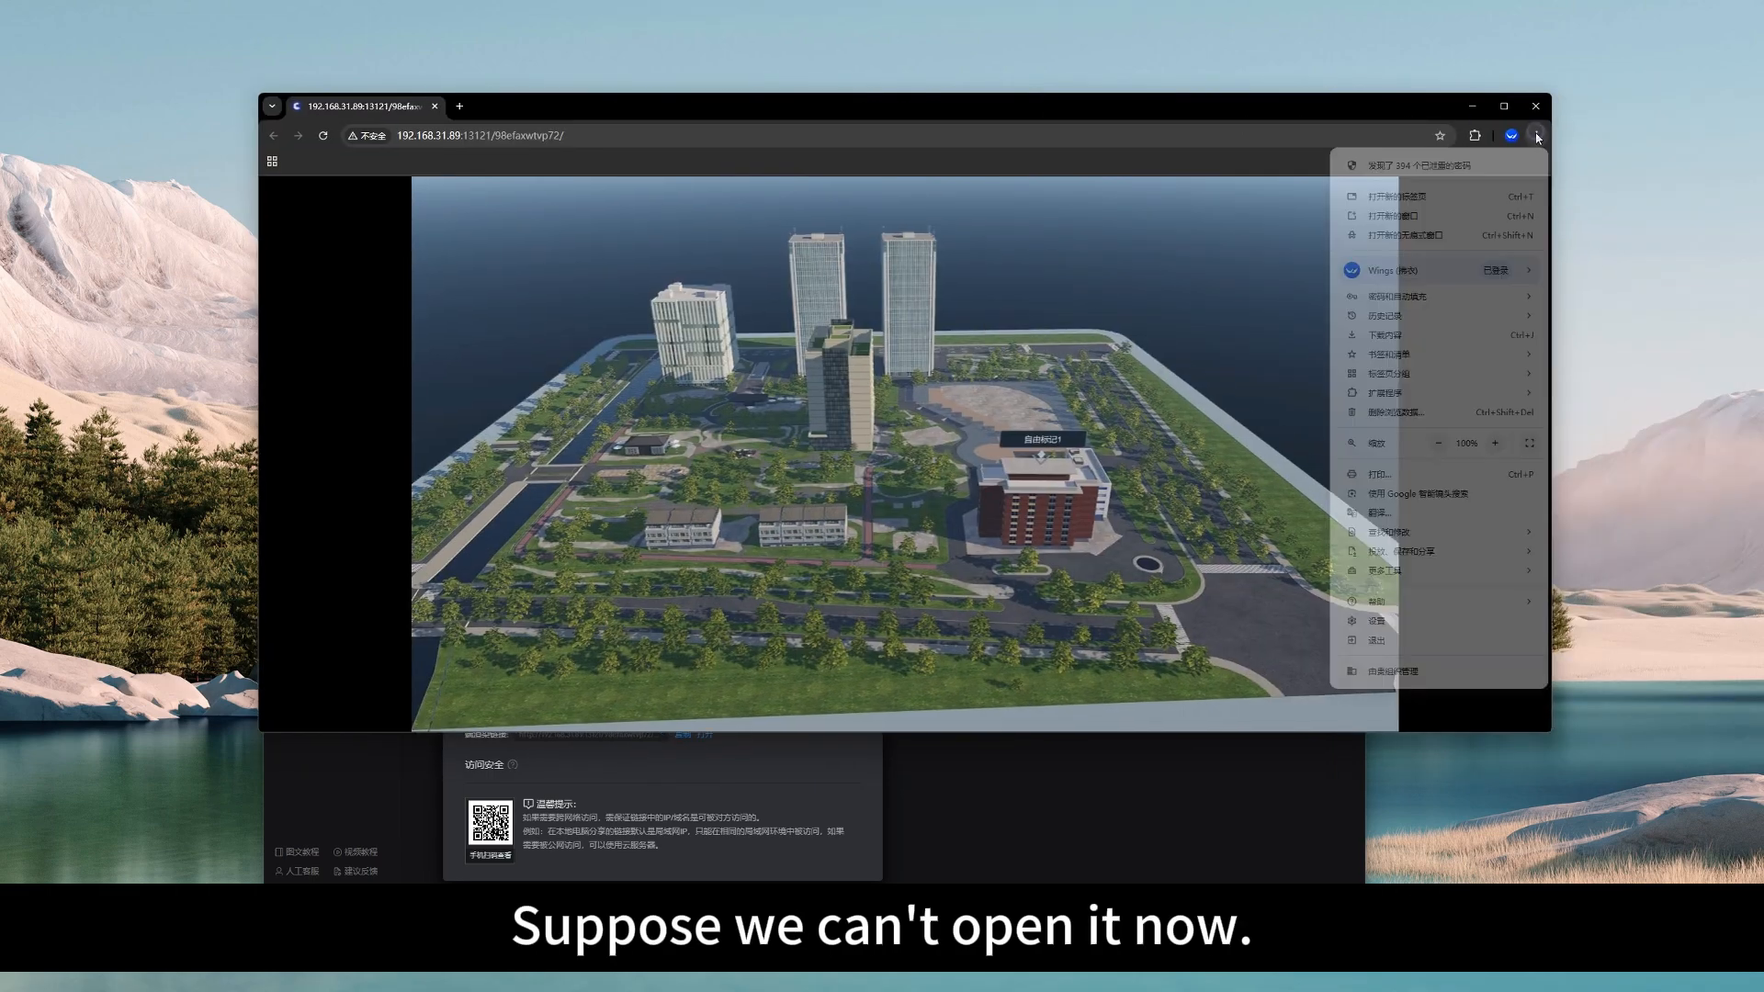
click(1394, 236)
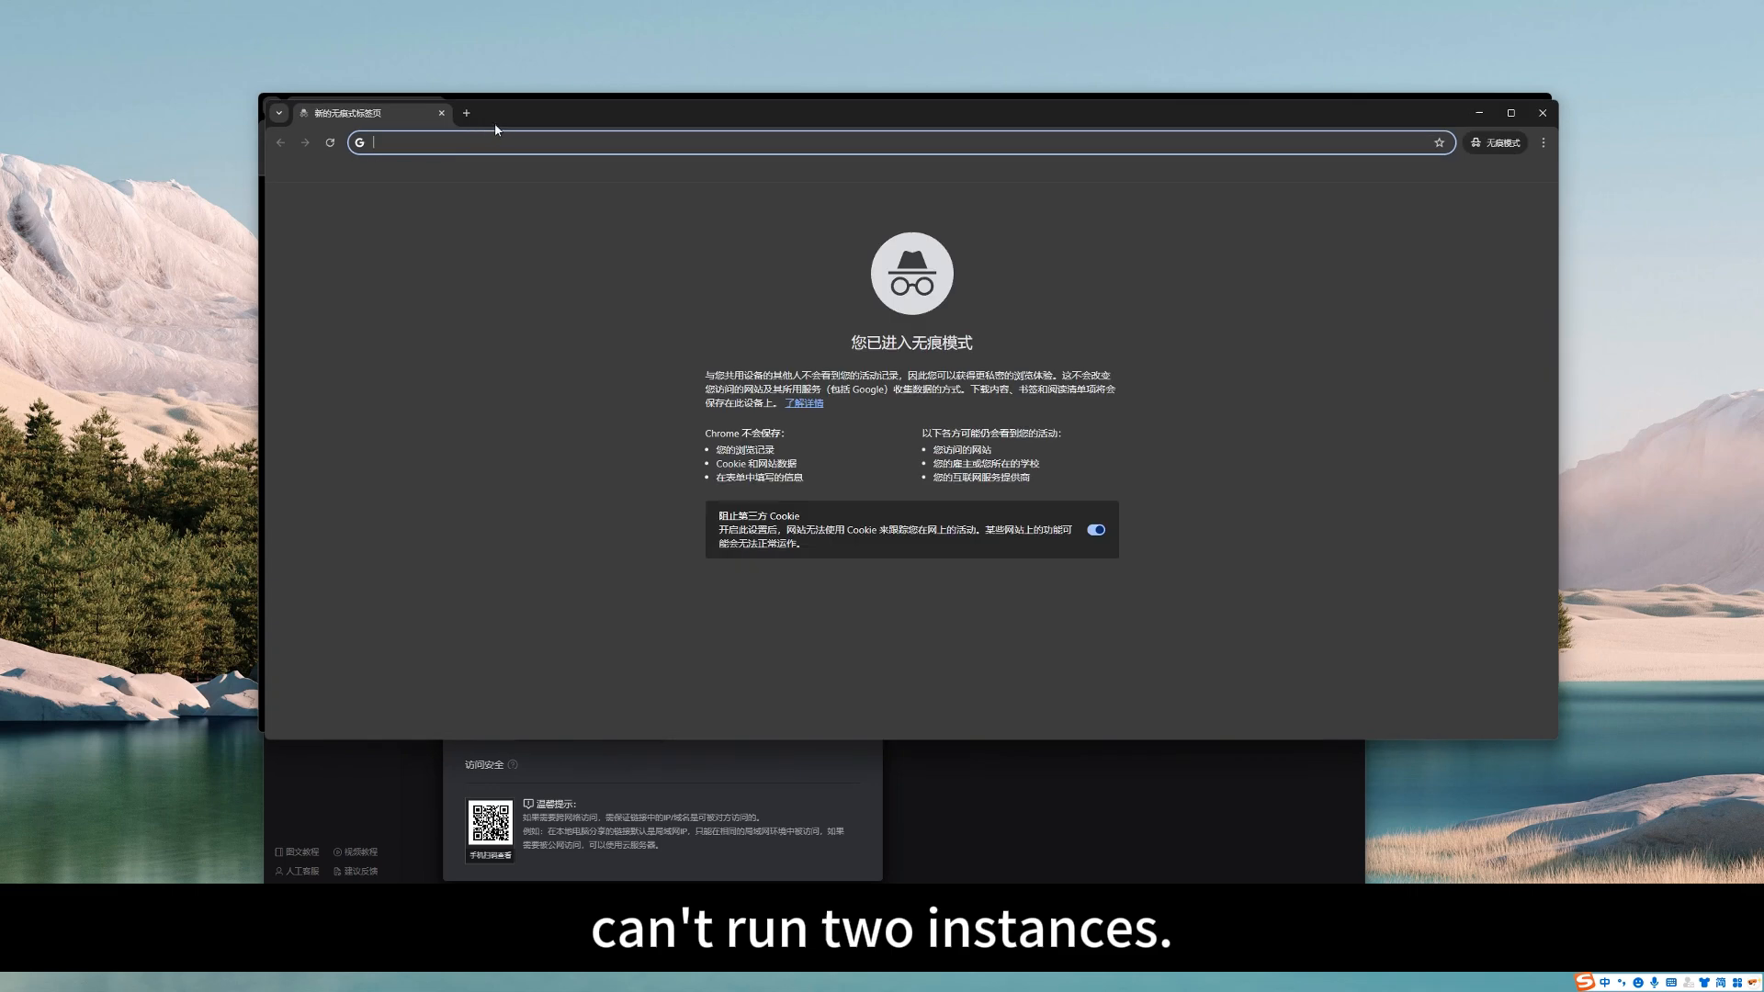
drag(495, 121, 1122, 275)
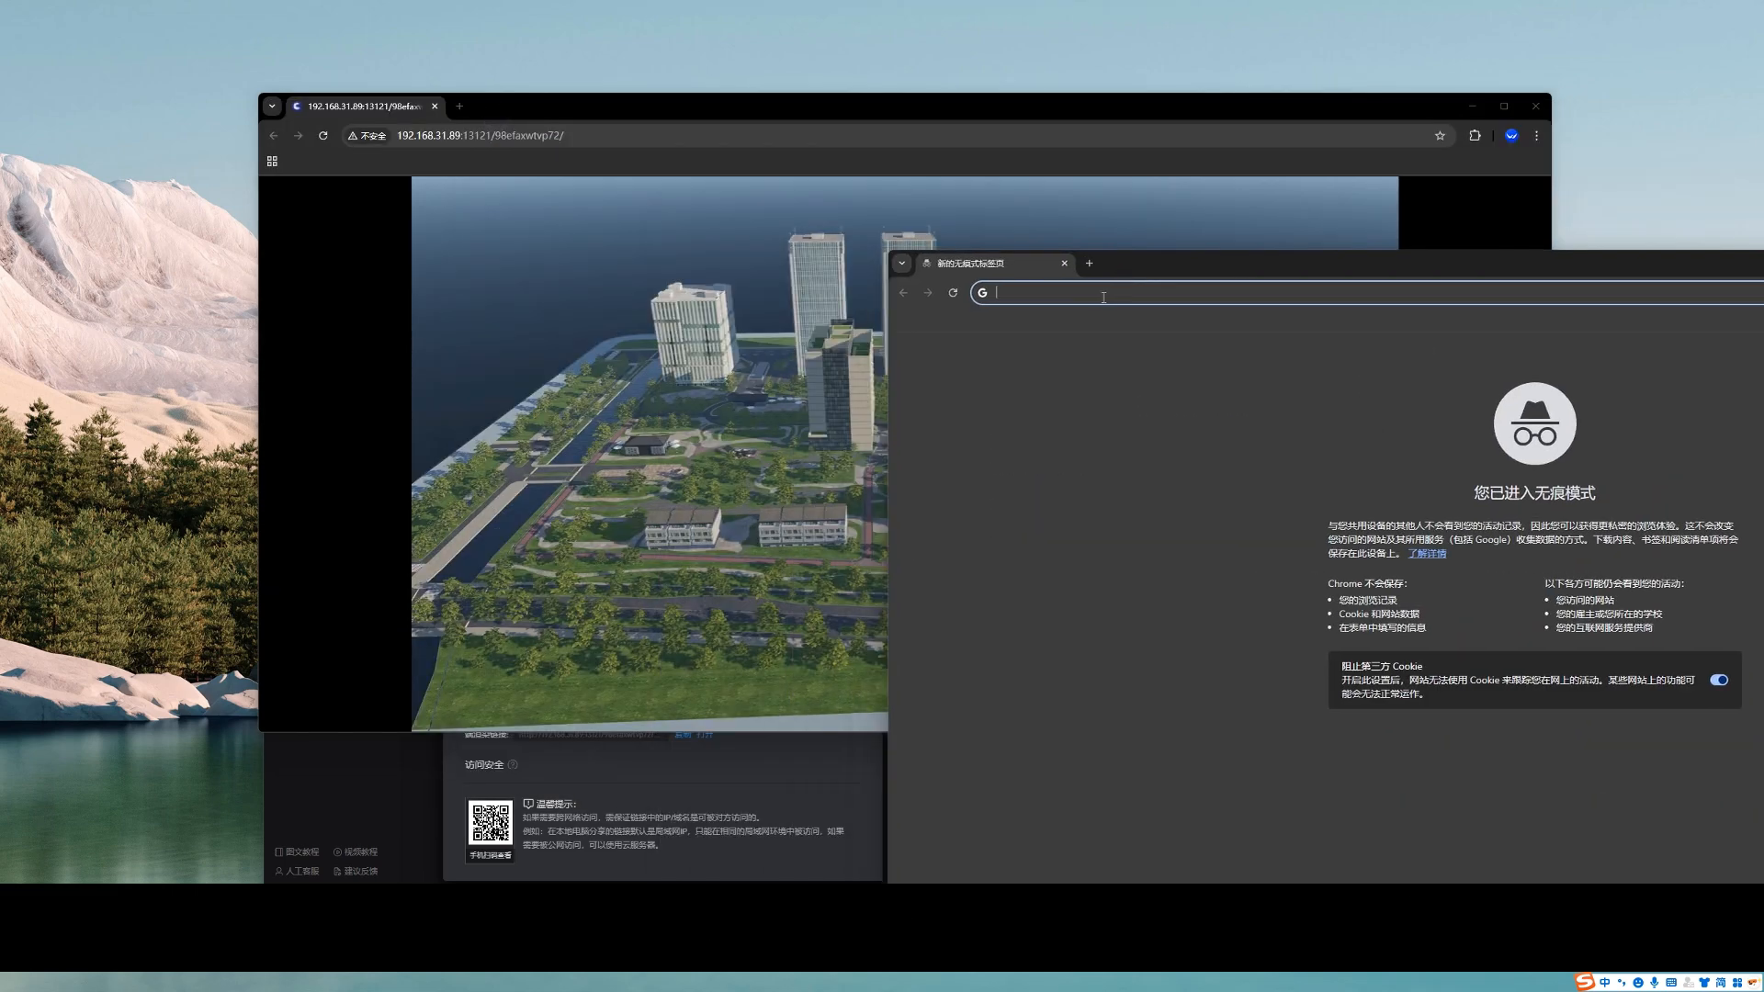
text(http://192.168.31.89:13121/98efaxwtvp72/)
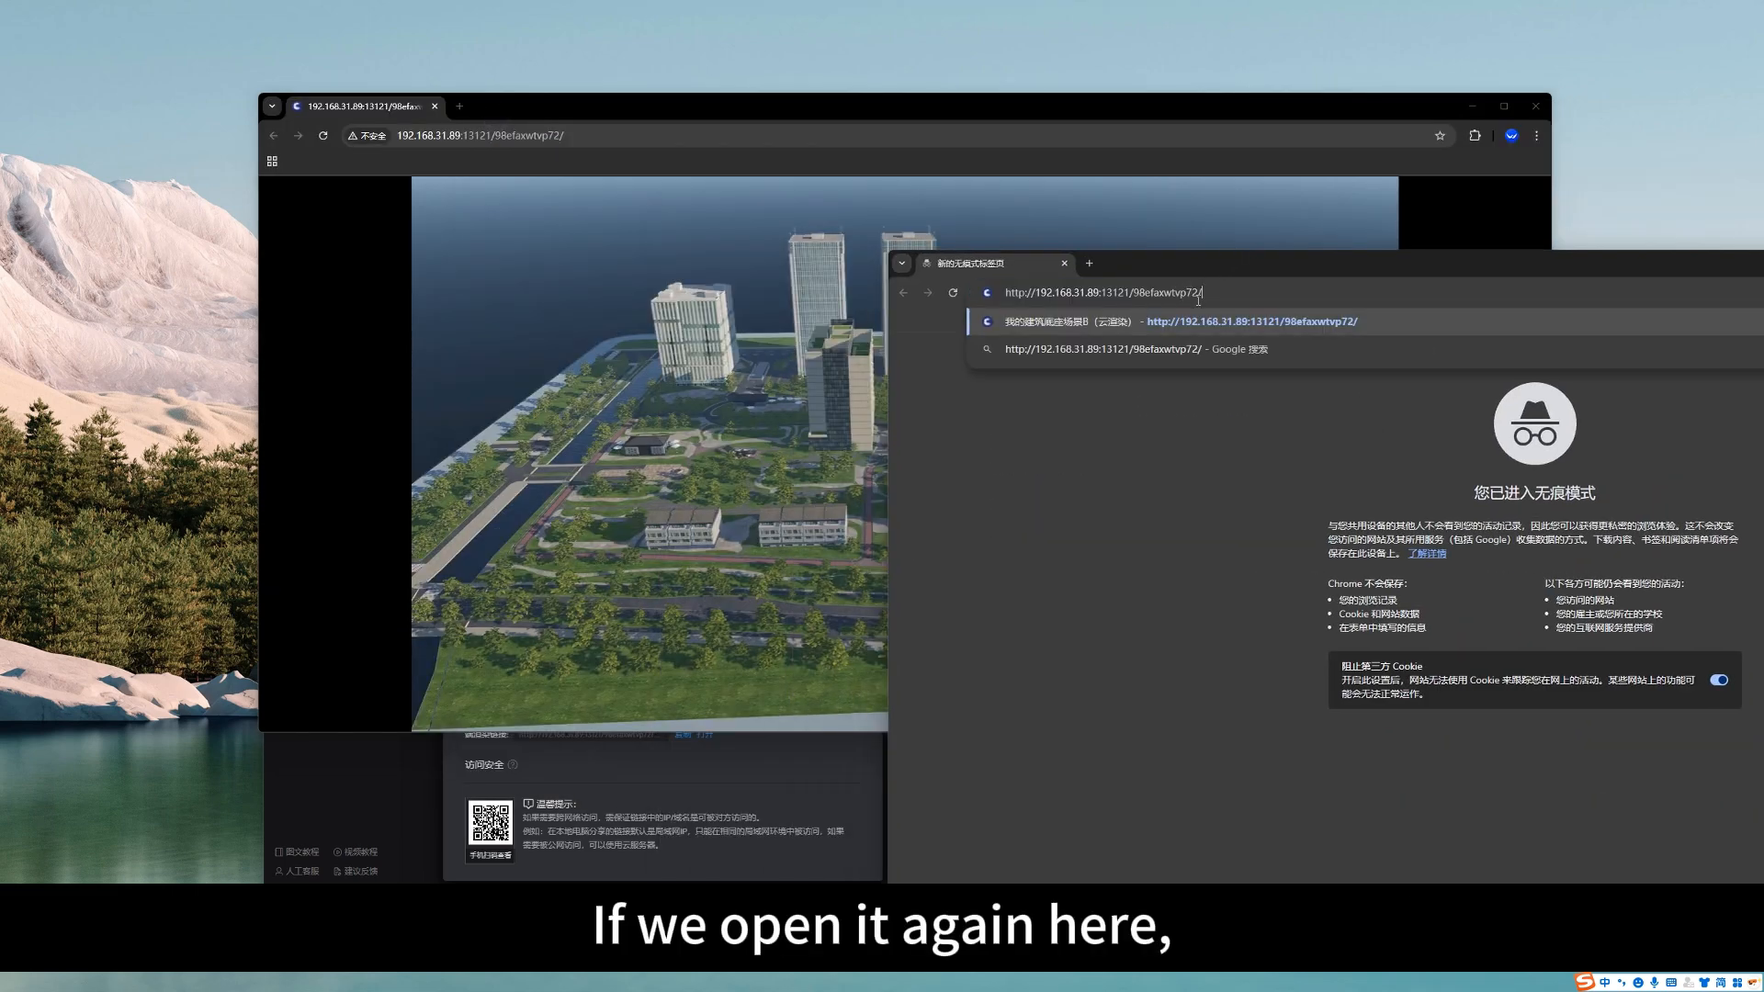
Place the incognito window beside the scene's browser window, close it, and move the scene window back over the viewer.
drag(1172, 265, 1364, 255)
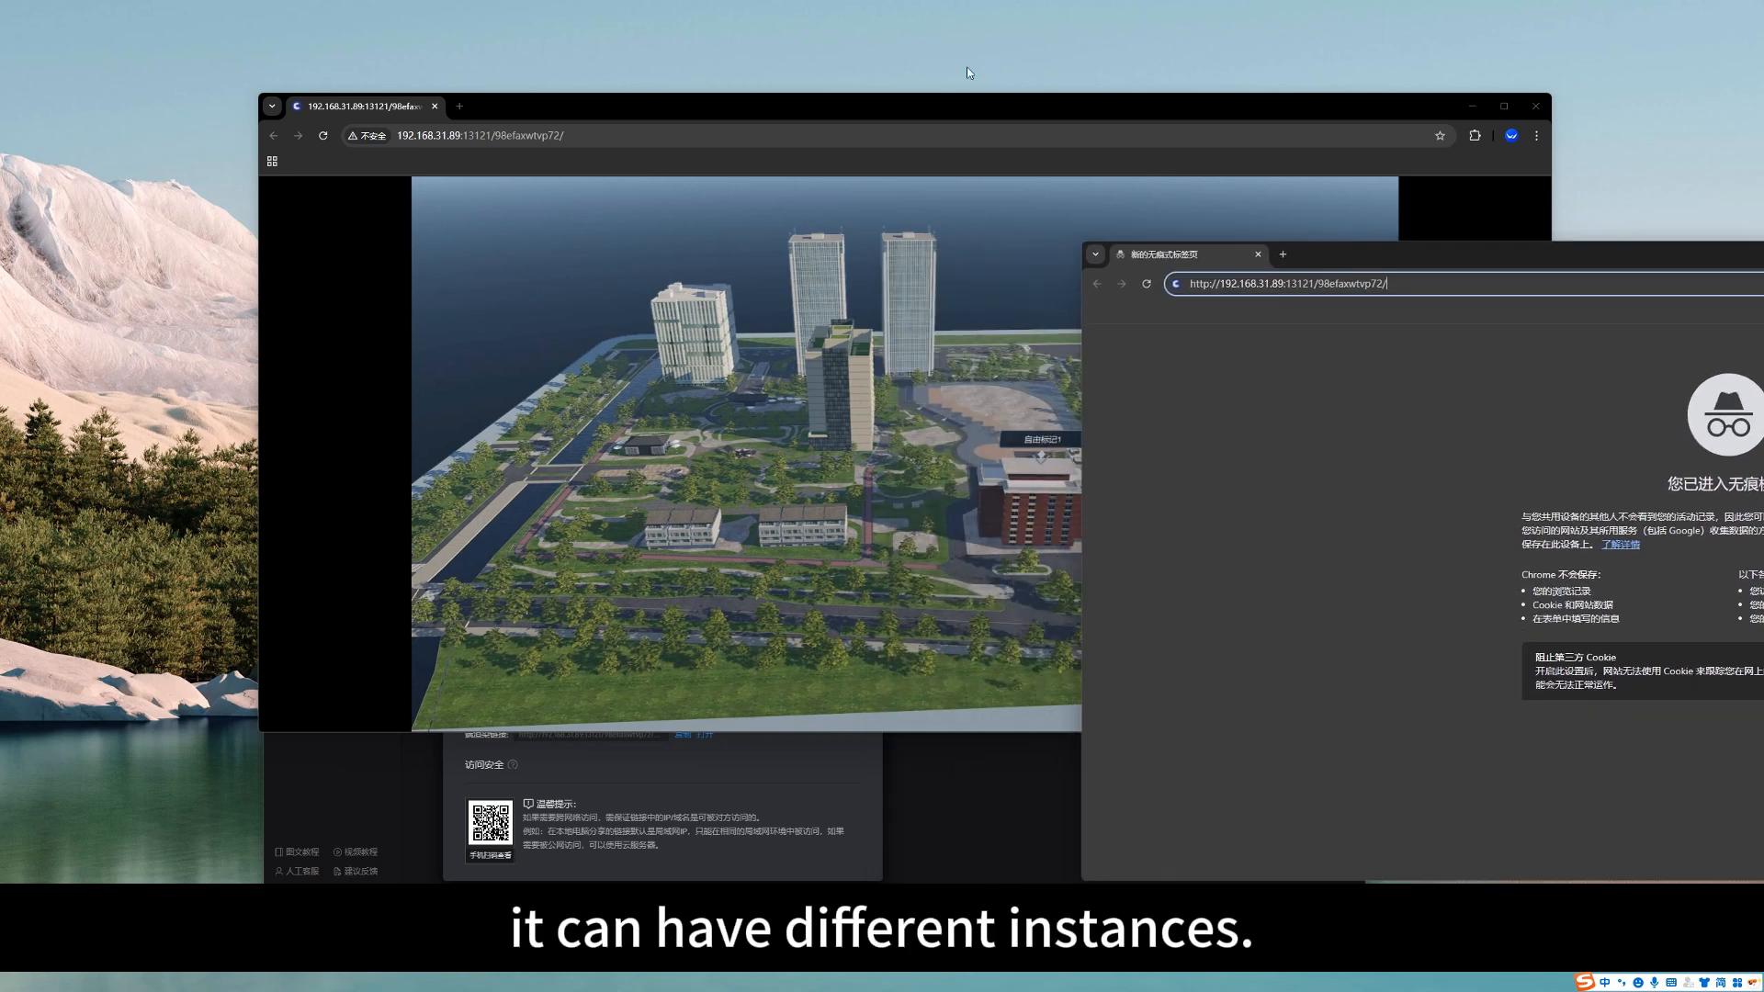
drag(879, 106, 564, 93)
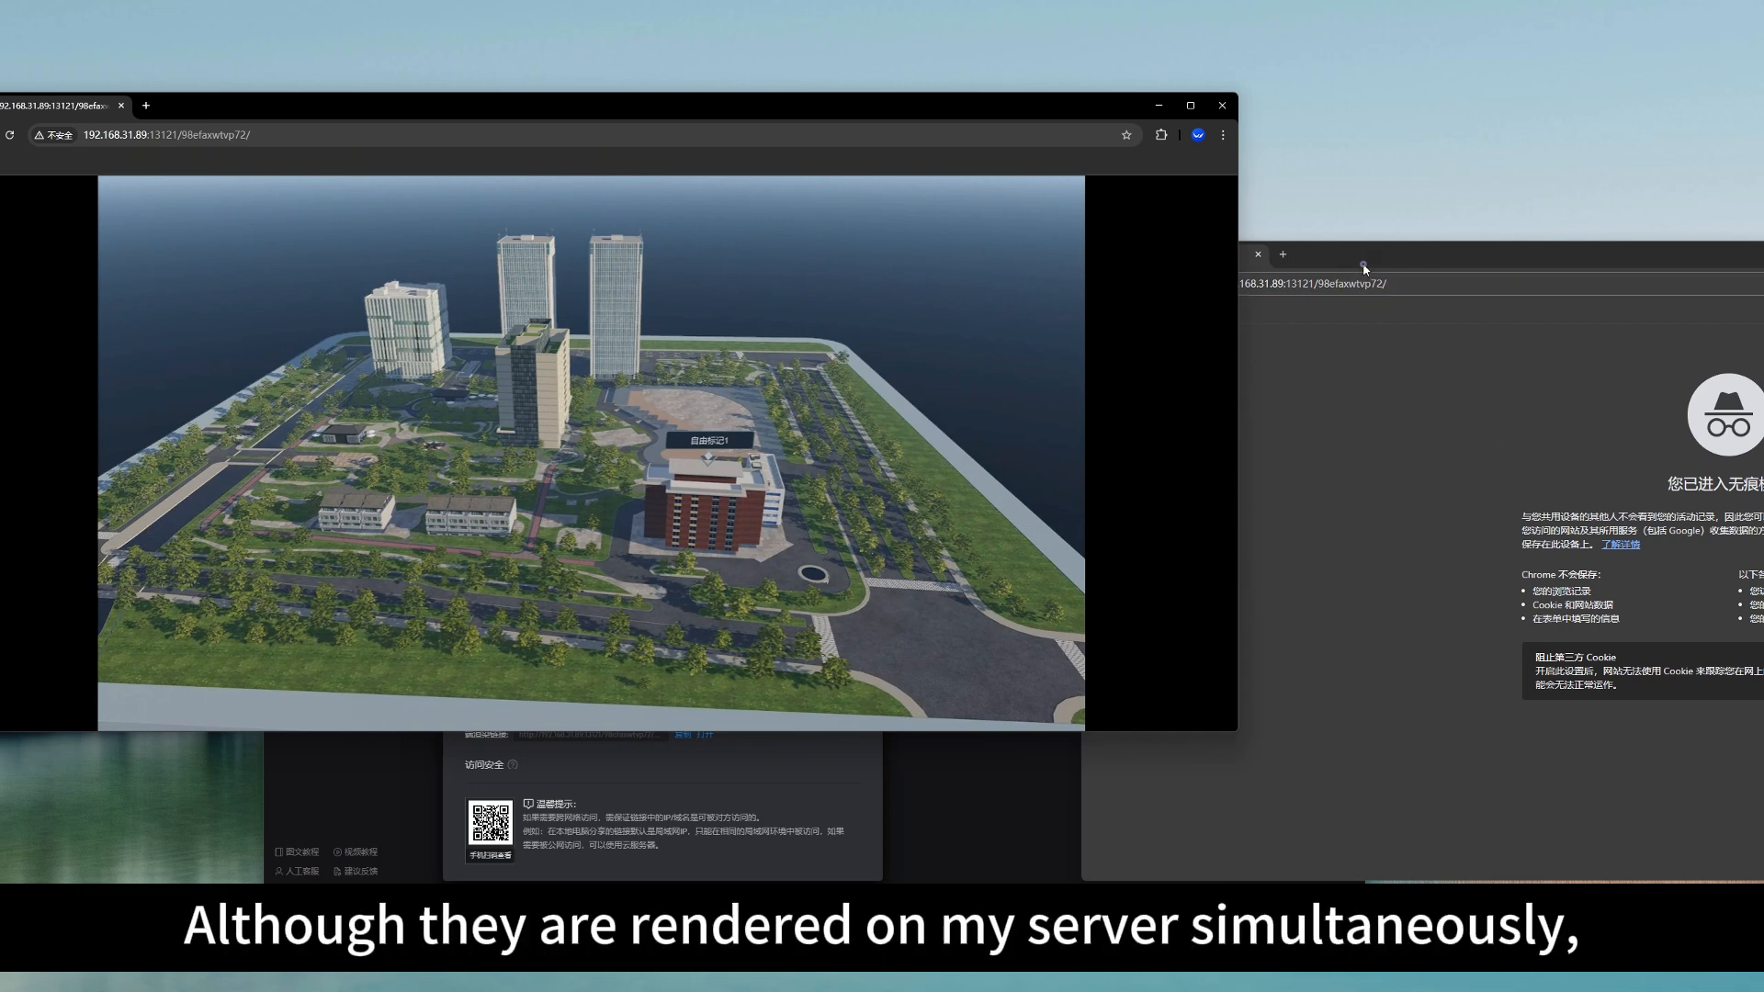
drag(1364, 266, 1478, 275)
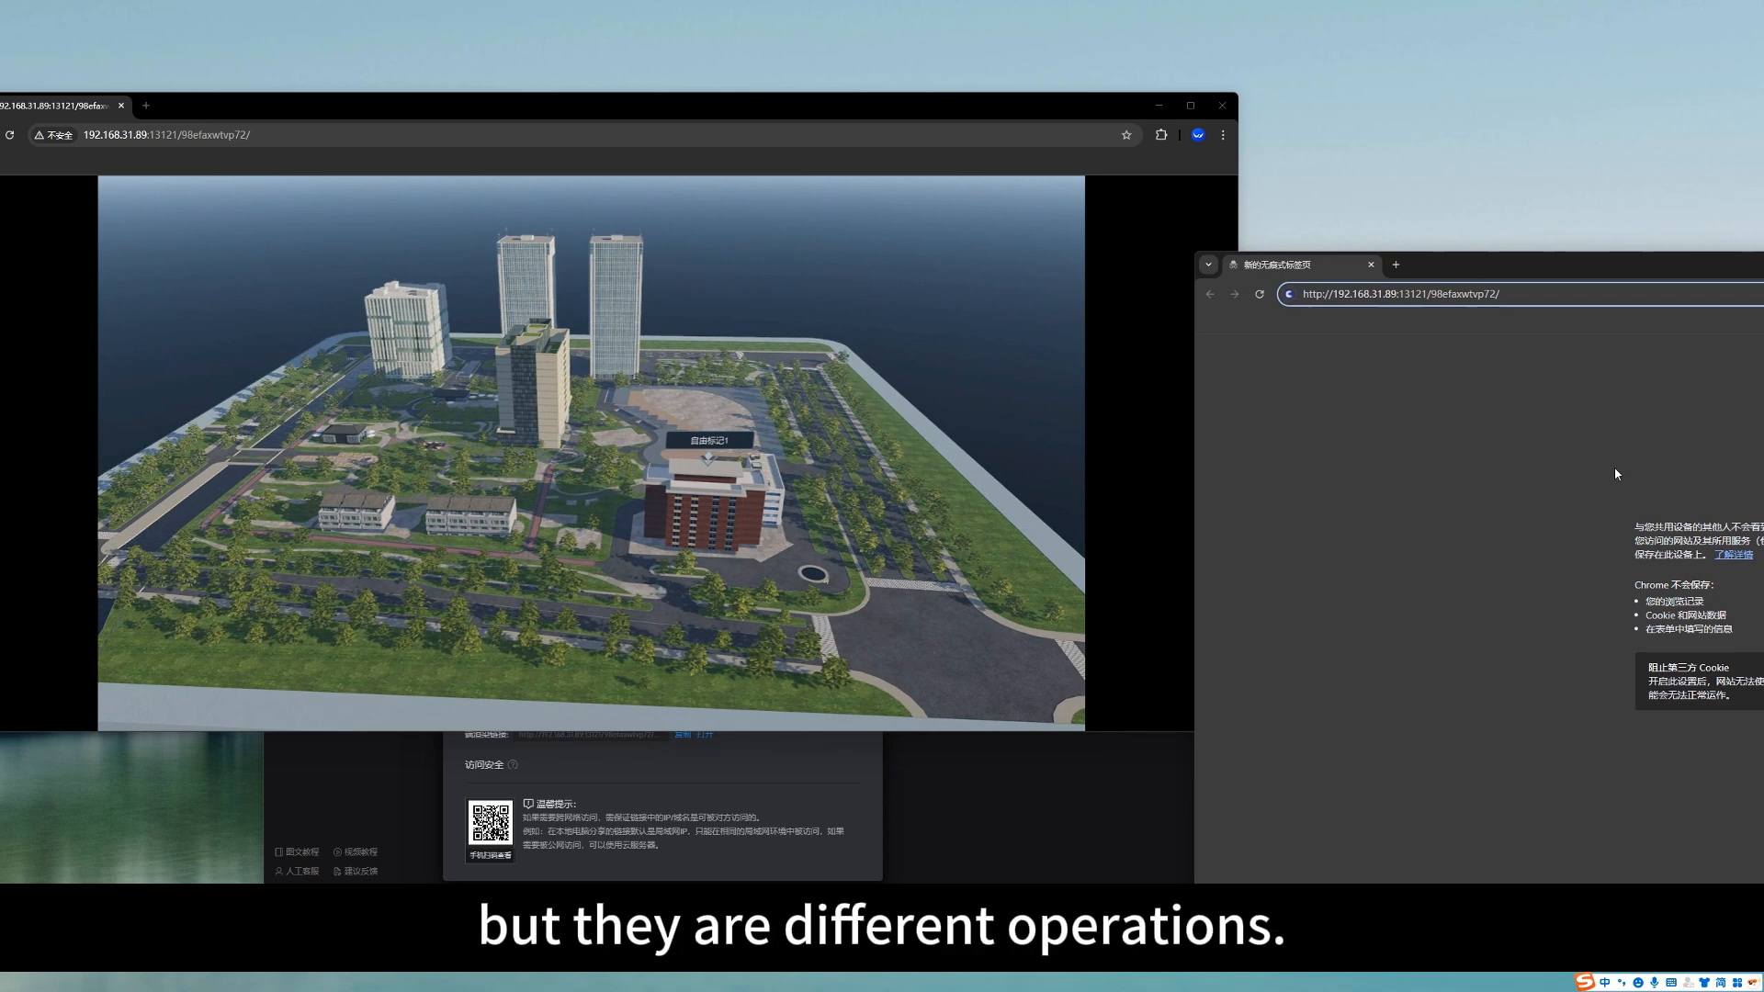
click(1371, 265)
drag(474, 114, 1208, 161)
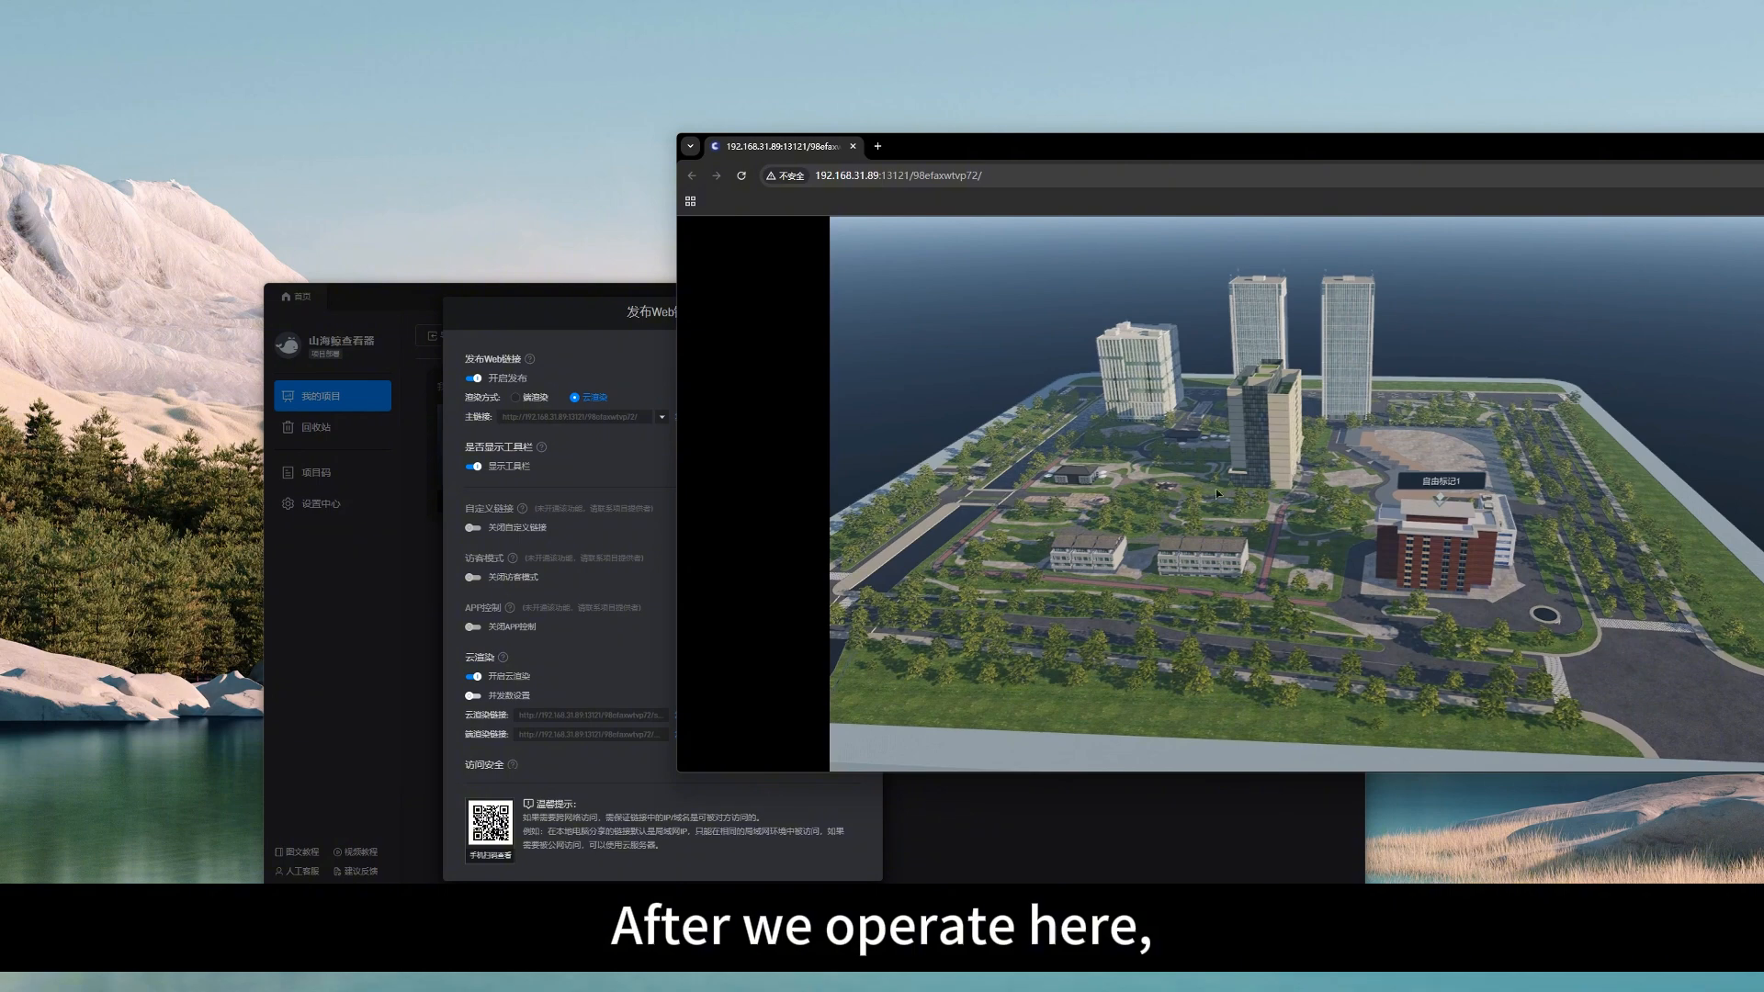
Copy the scene page's address, close the page, and reopen the main link from the Web link publishing settings.
click(918, 176)
key(ctrl+c)
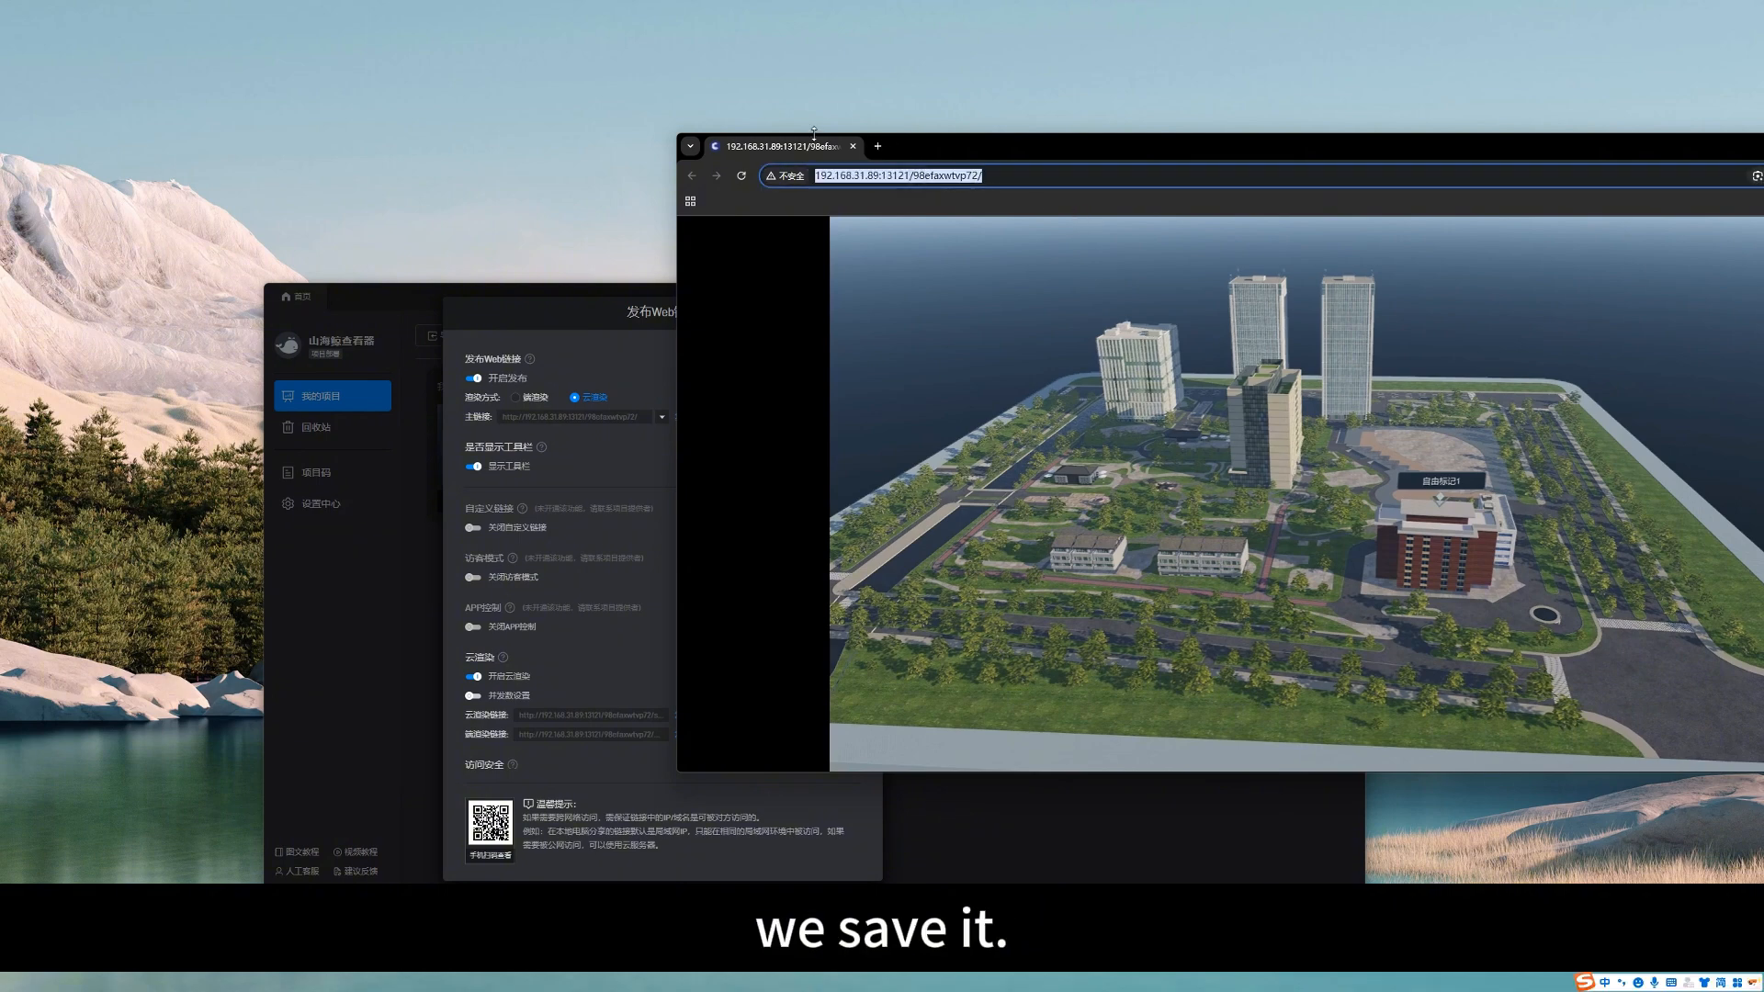
click(853, 146)
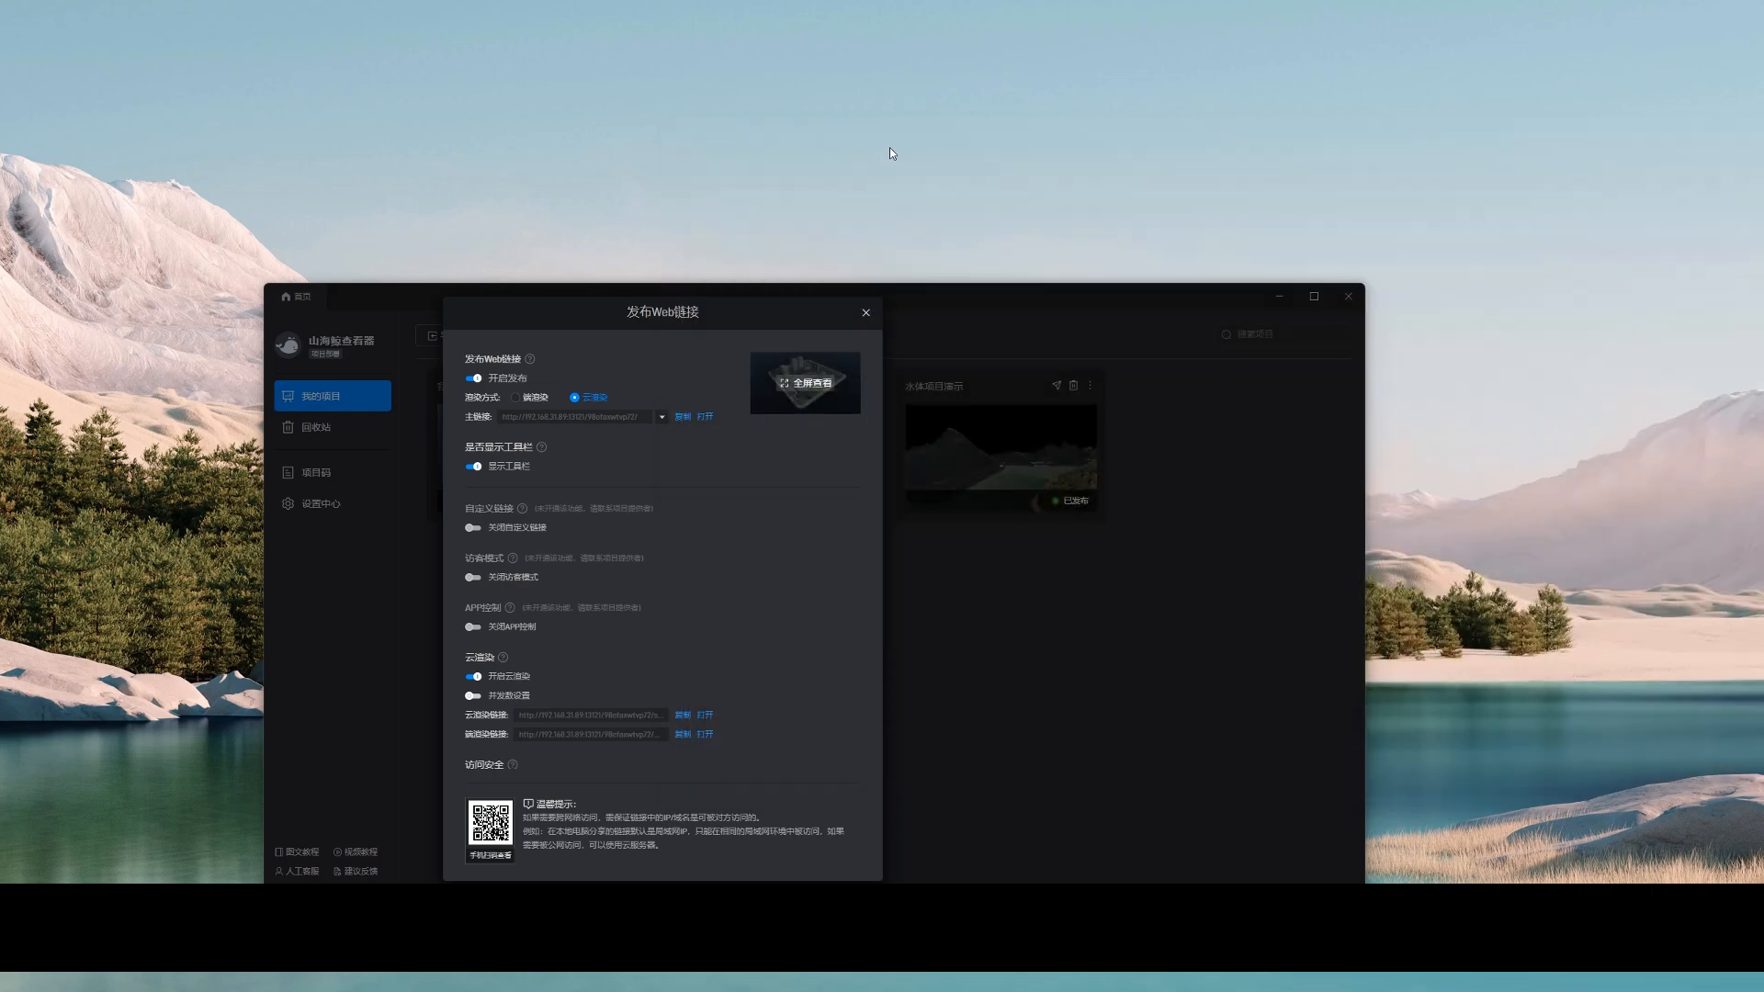
click(706, 416)
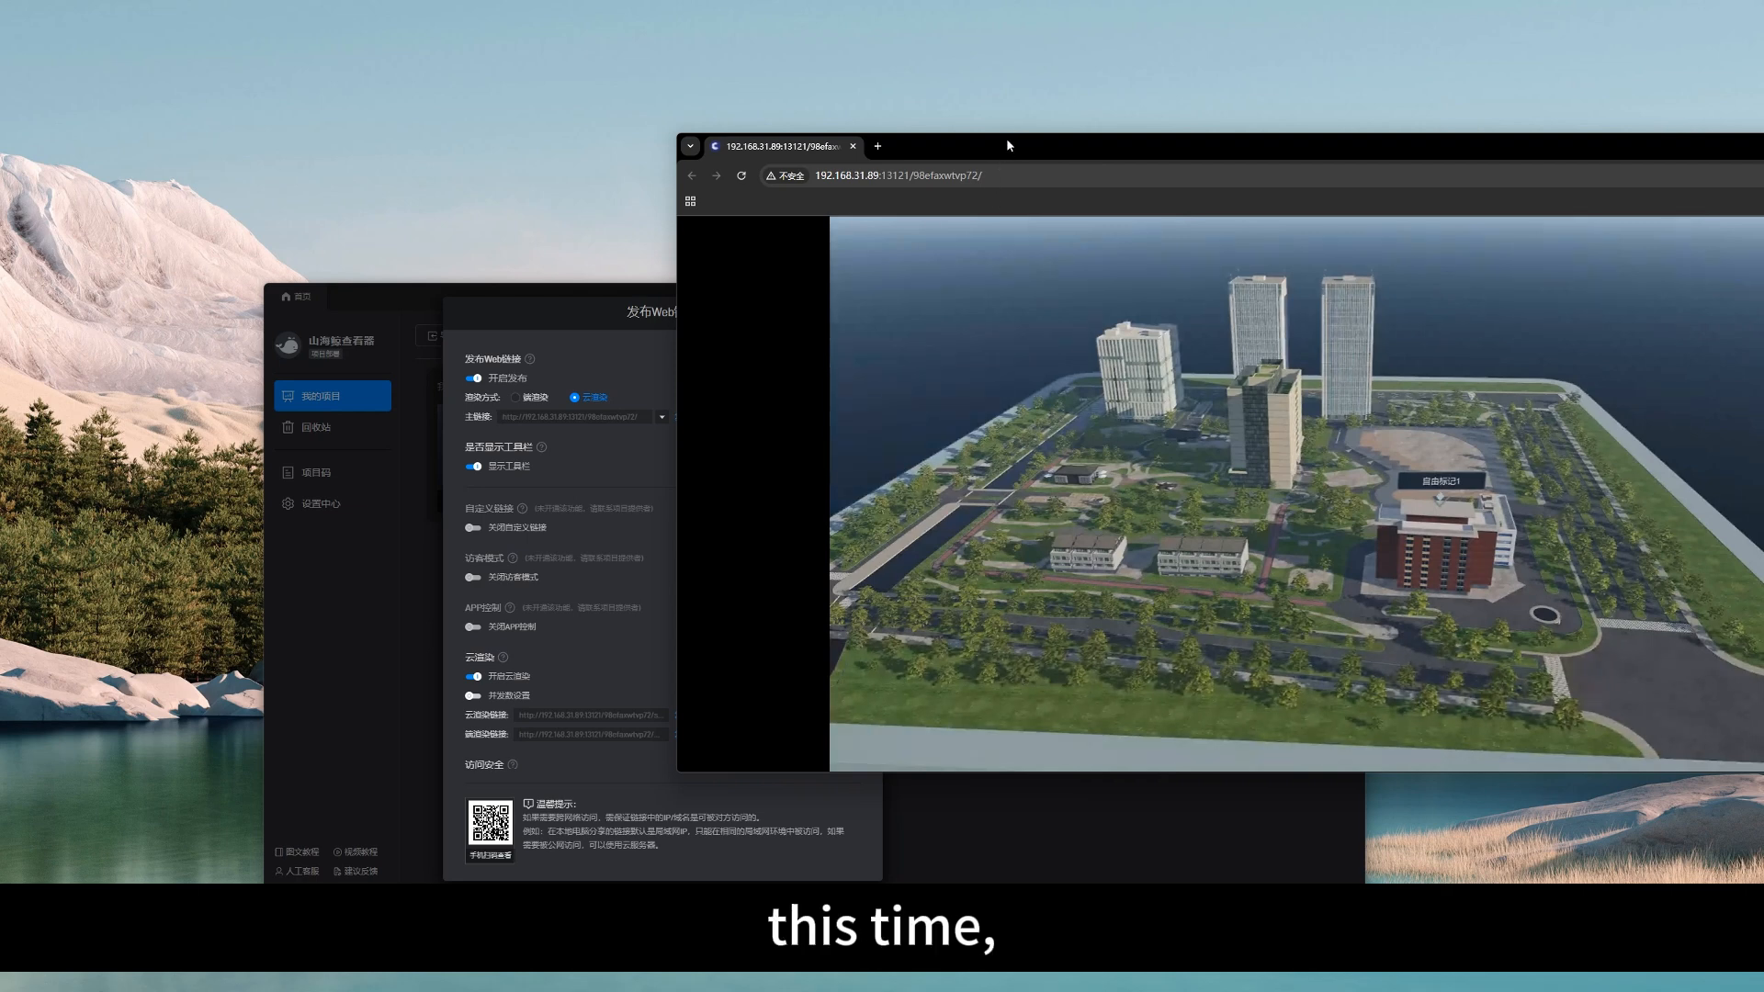
Orbit the reopened cloud-rendered scene in the browser to check that the running instance responds.
drag(1006, 138, 819, 98)
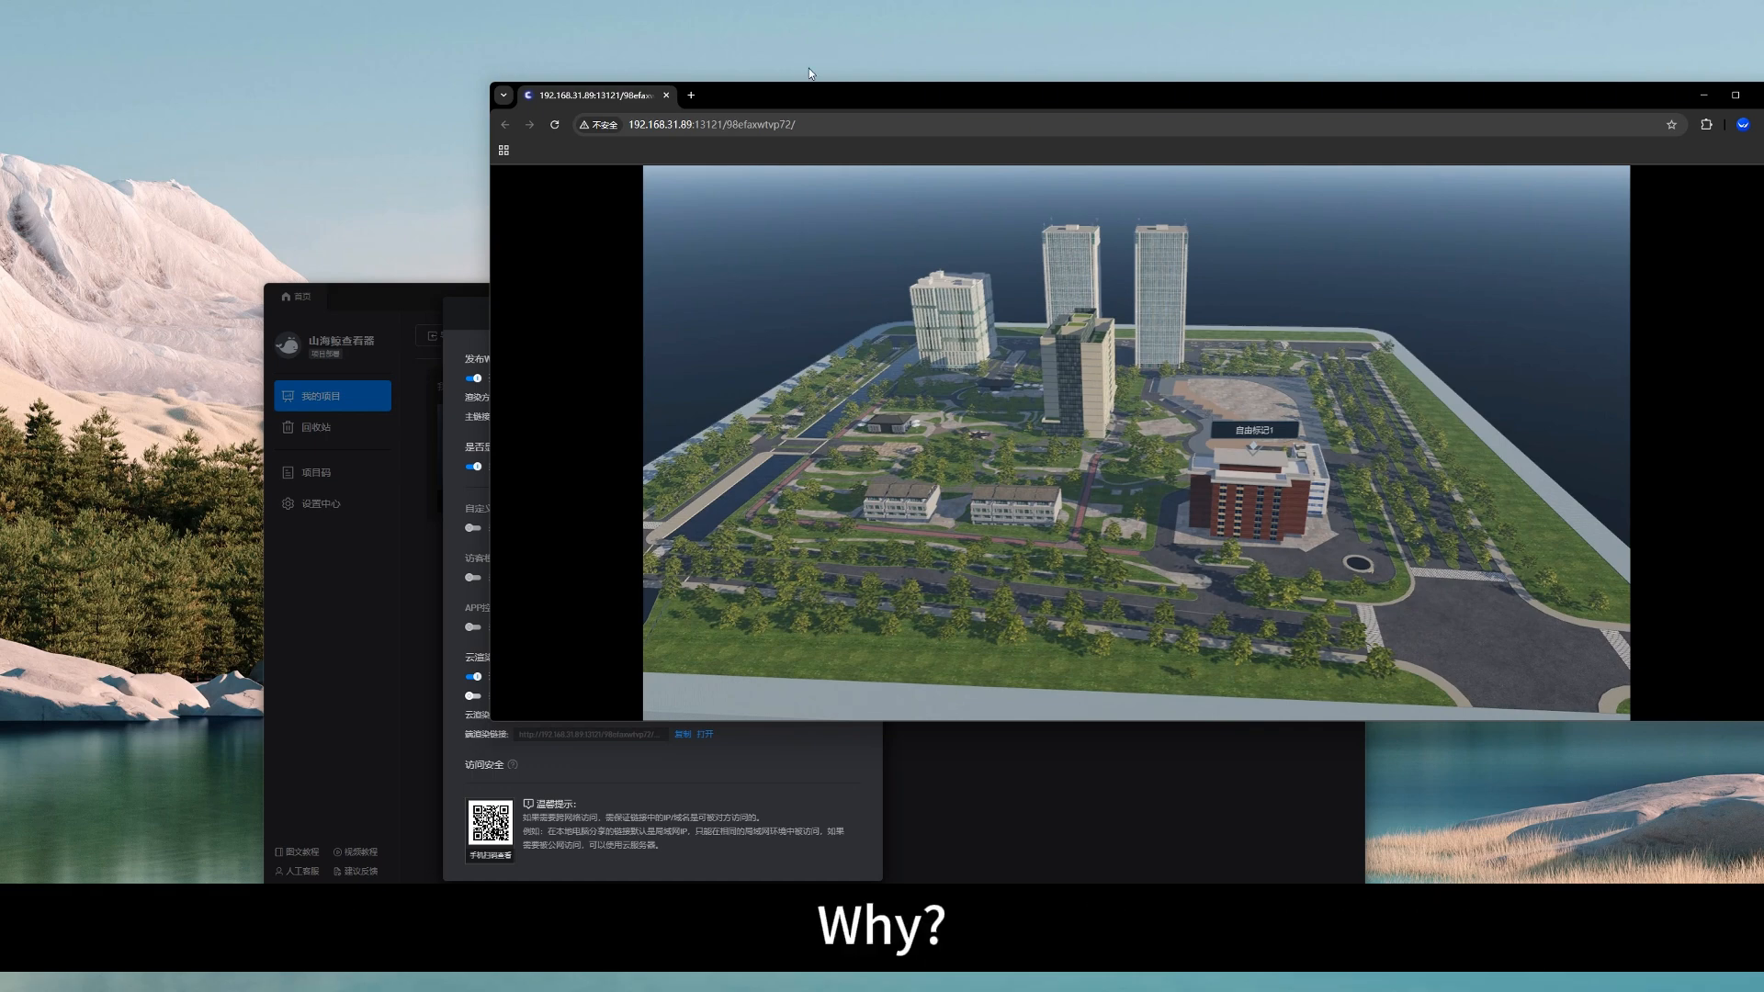
drag(781, 94, 927, 109)
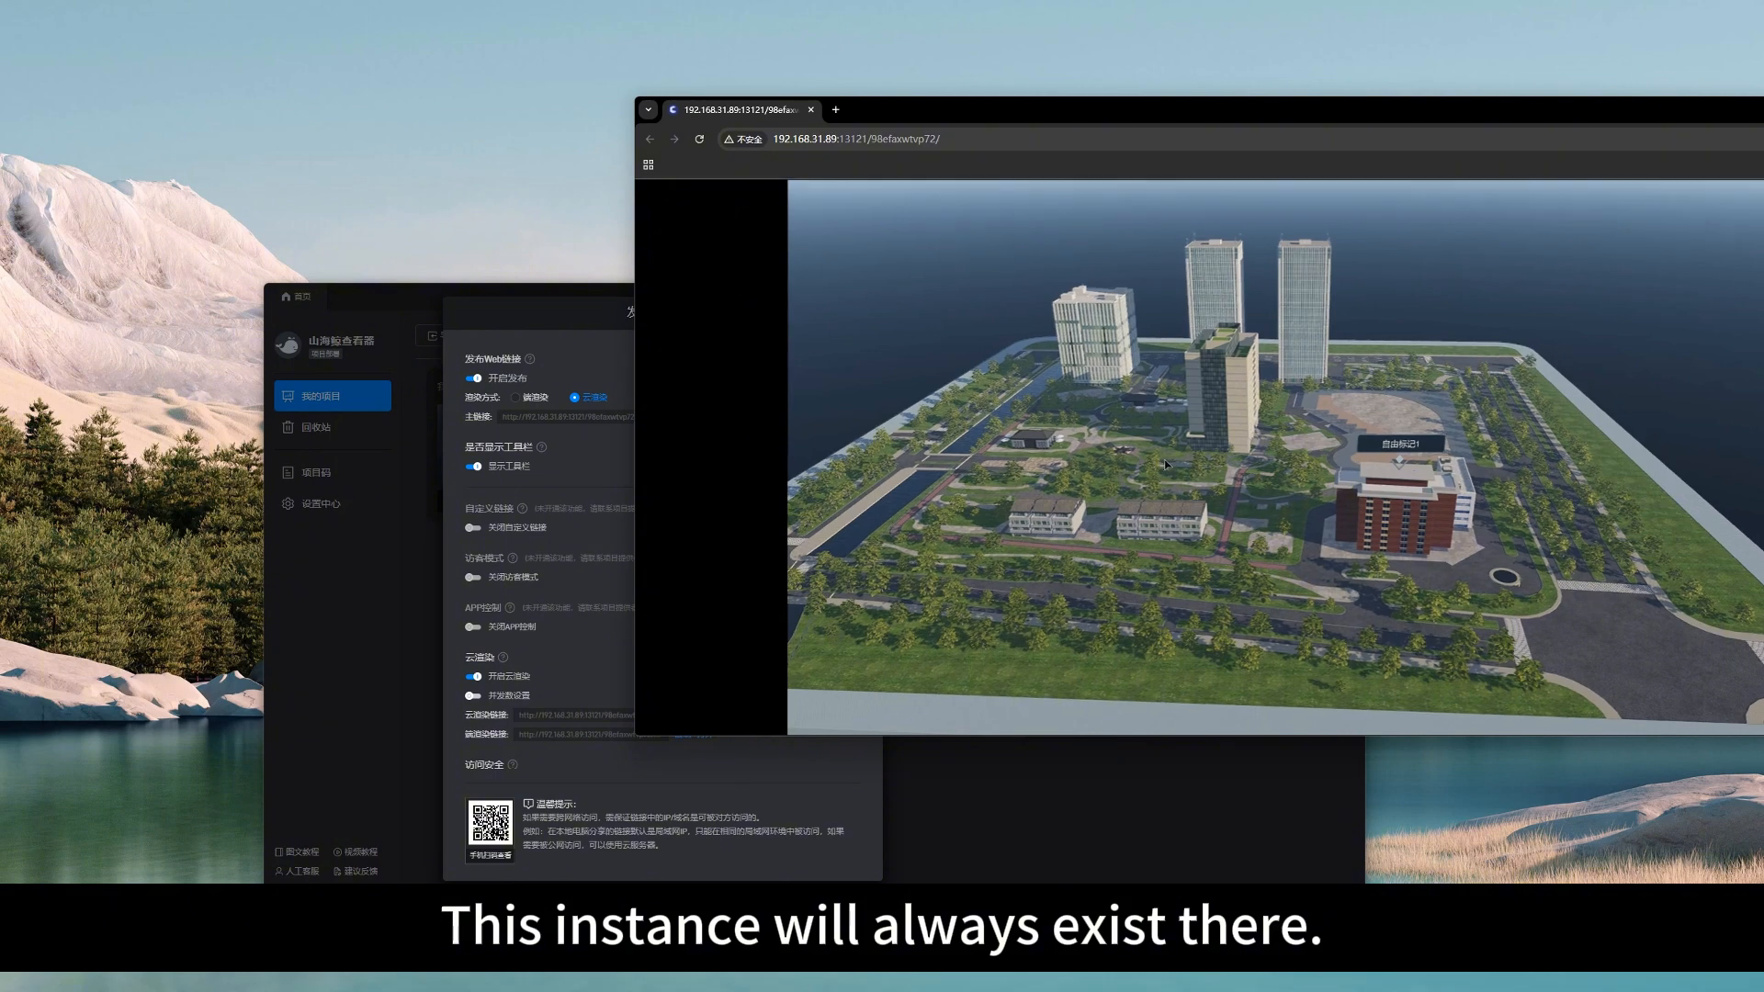
drag(1165, 460, 1086, 469)
drag(1029, 302, 1154, 459)
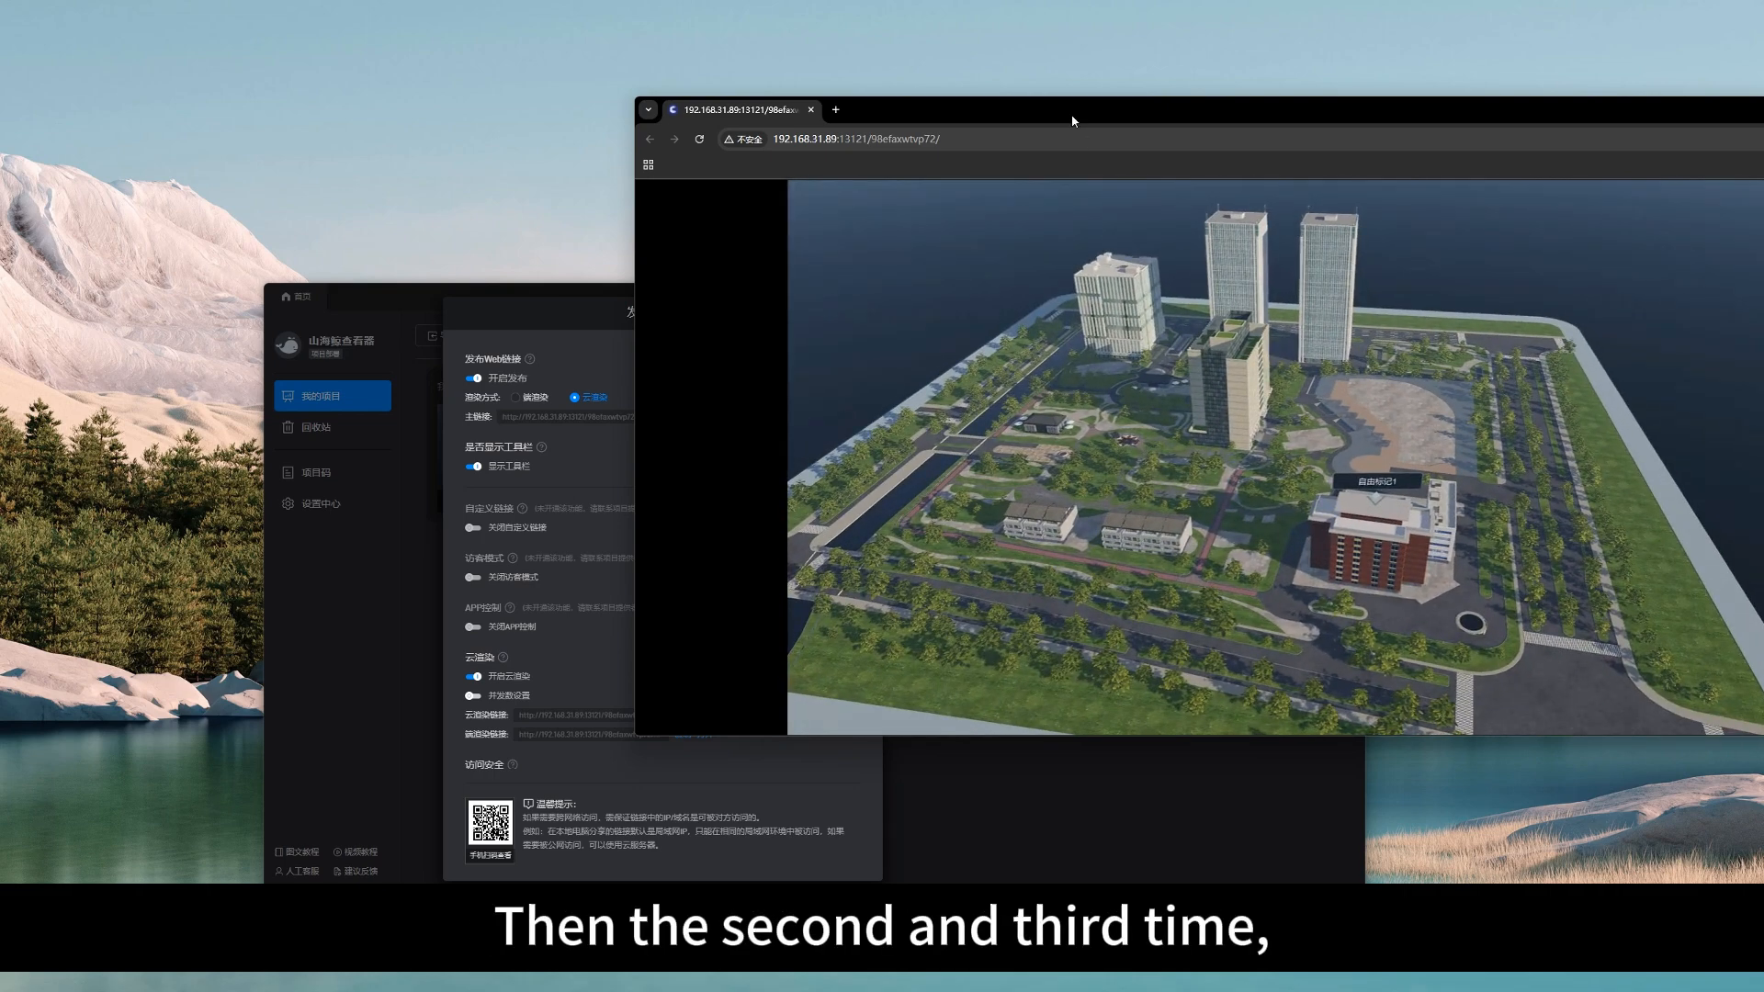
drag(951, 103, 833, 89)
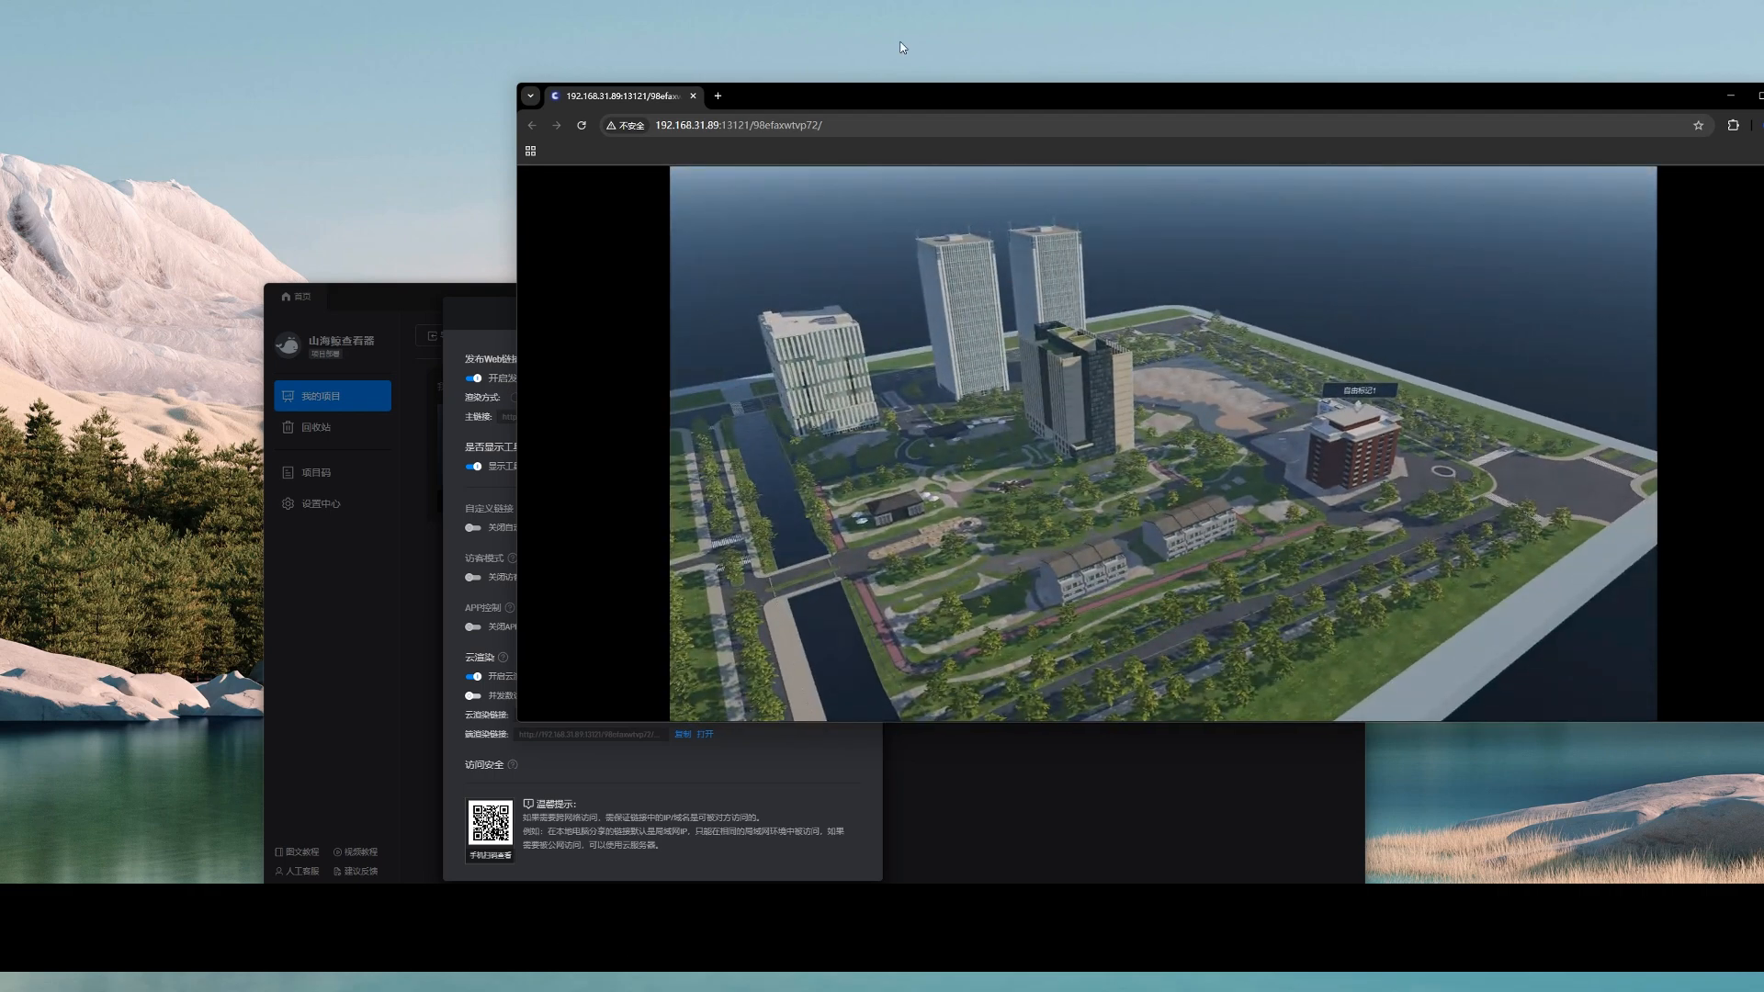
drag(796, 108, 895, 130)
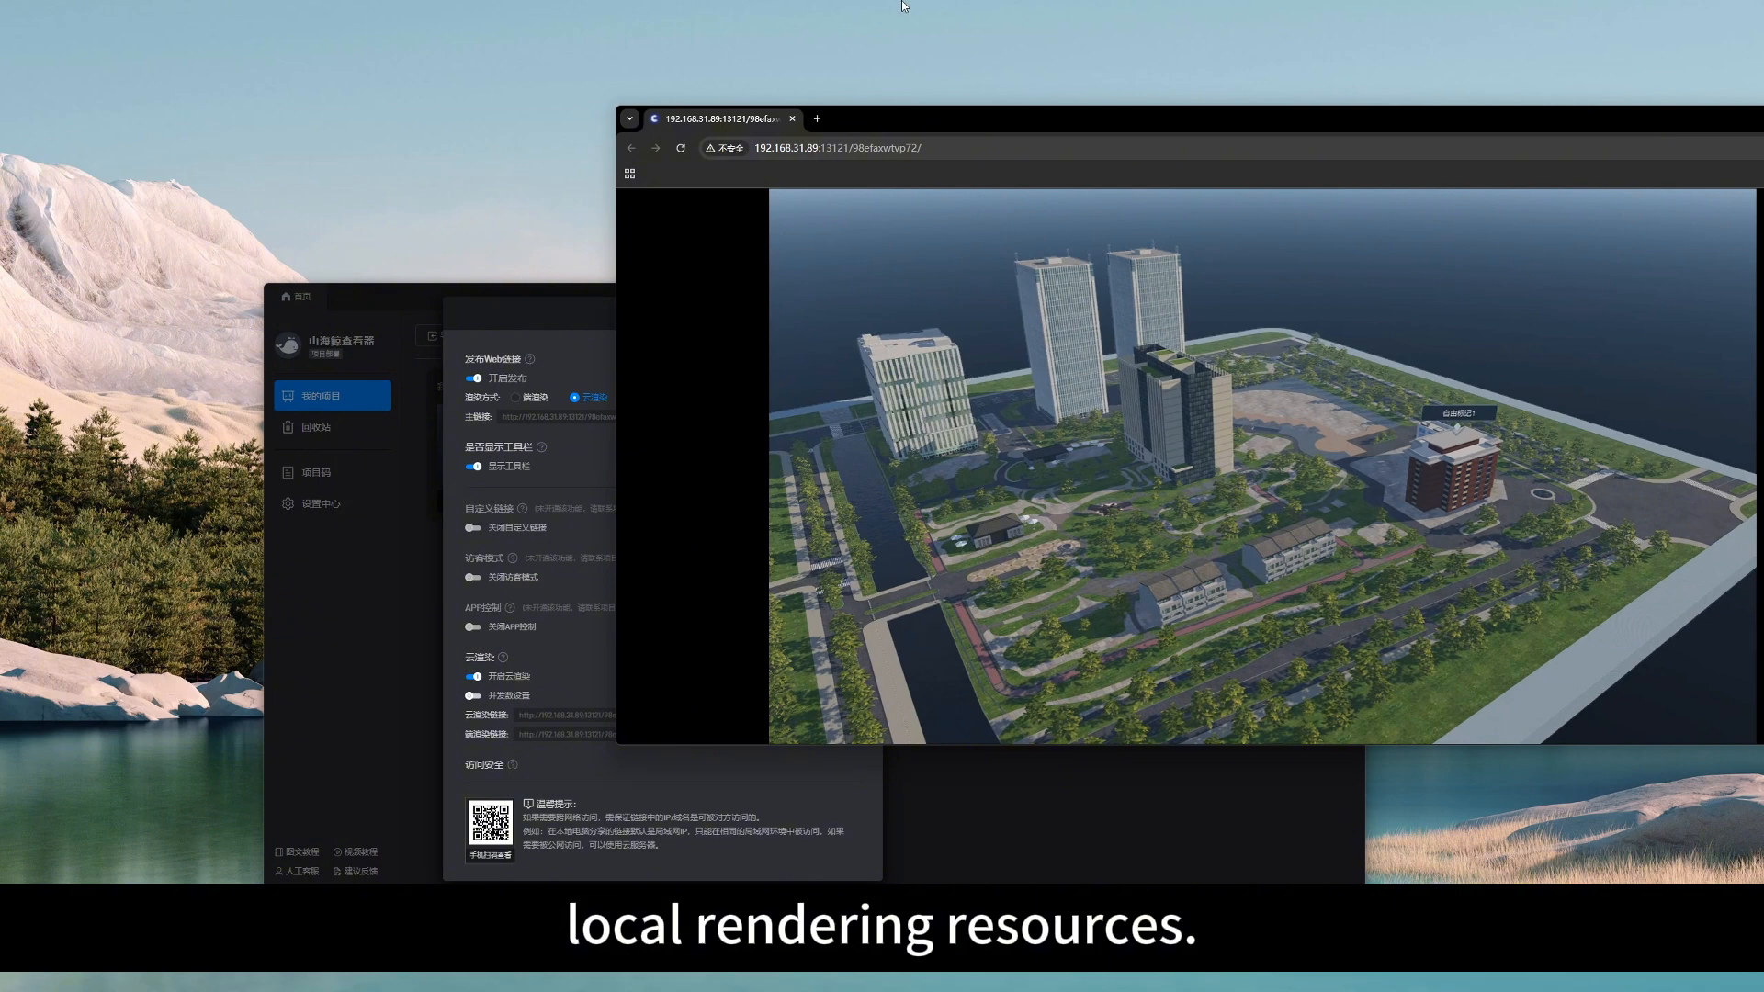
drag(864, 108, 924, 108)
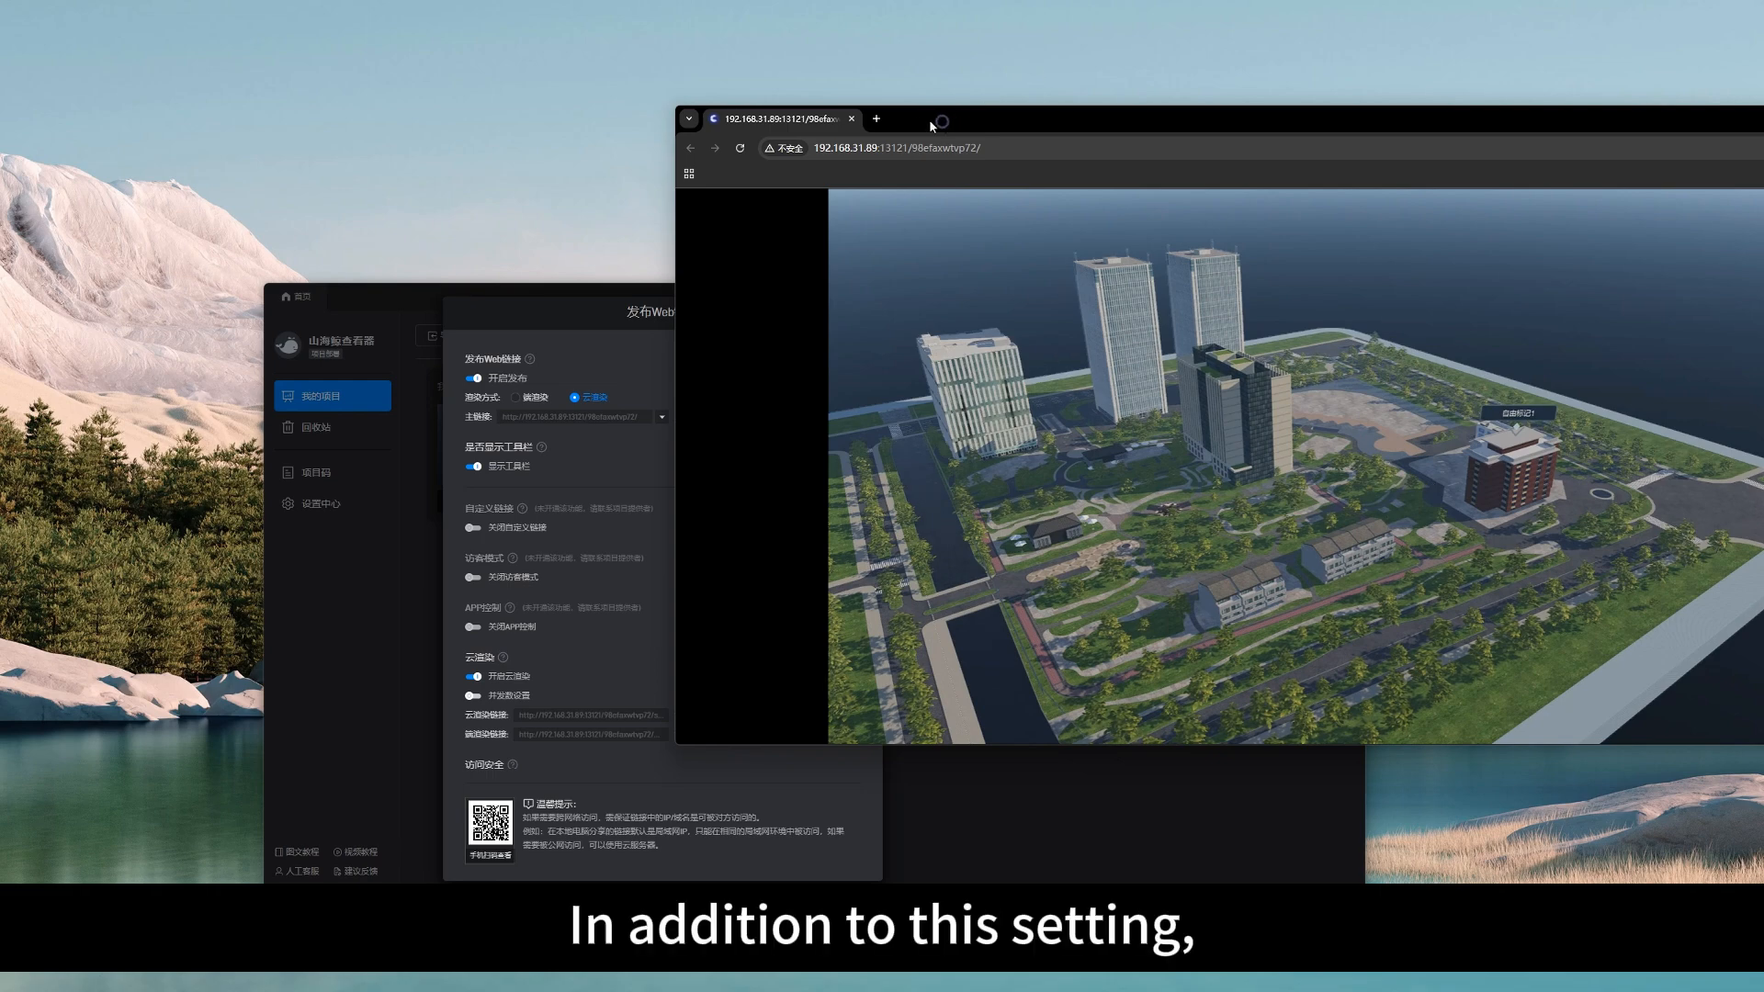
Copy the project's main link, paste it into the address bar of a new browser tab, and move the browser clear of the publishing settings.
drag(931, 124, 877, 108)
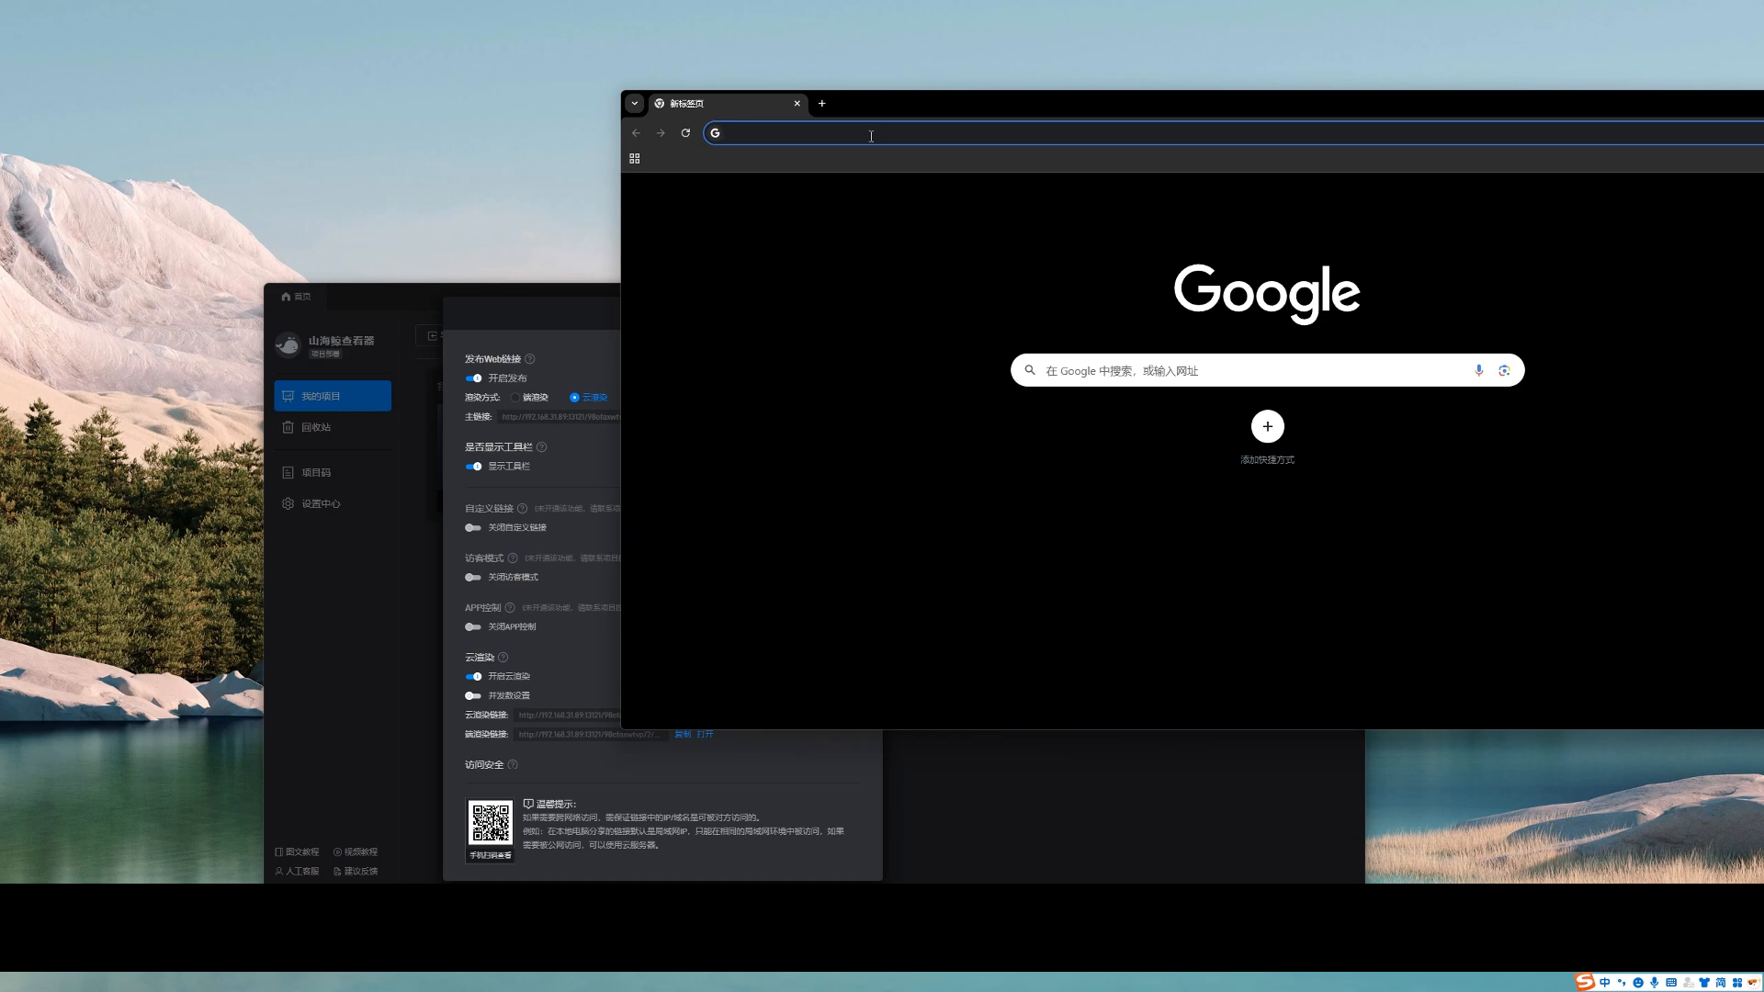
click(579, 311)
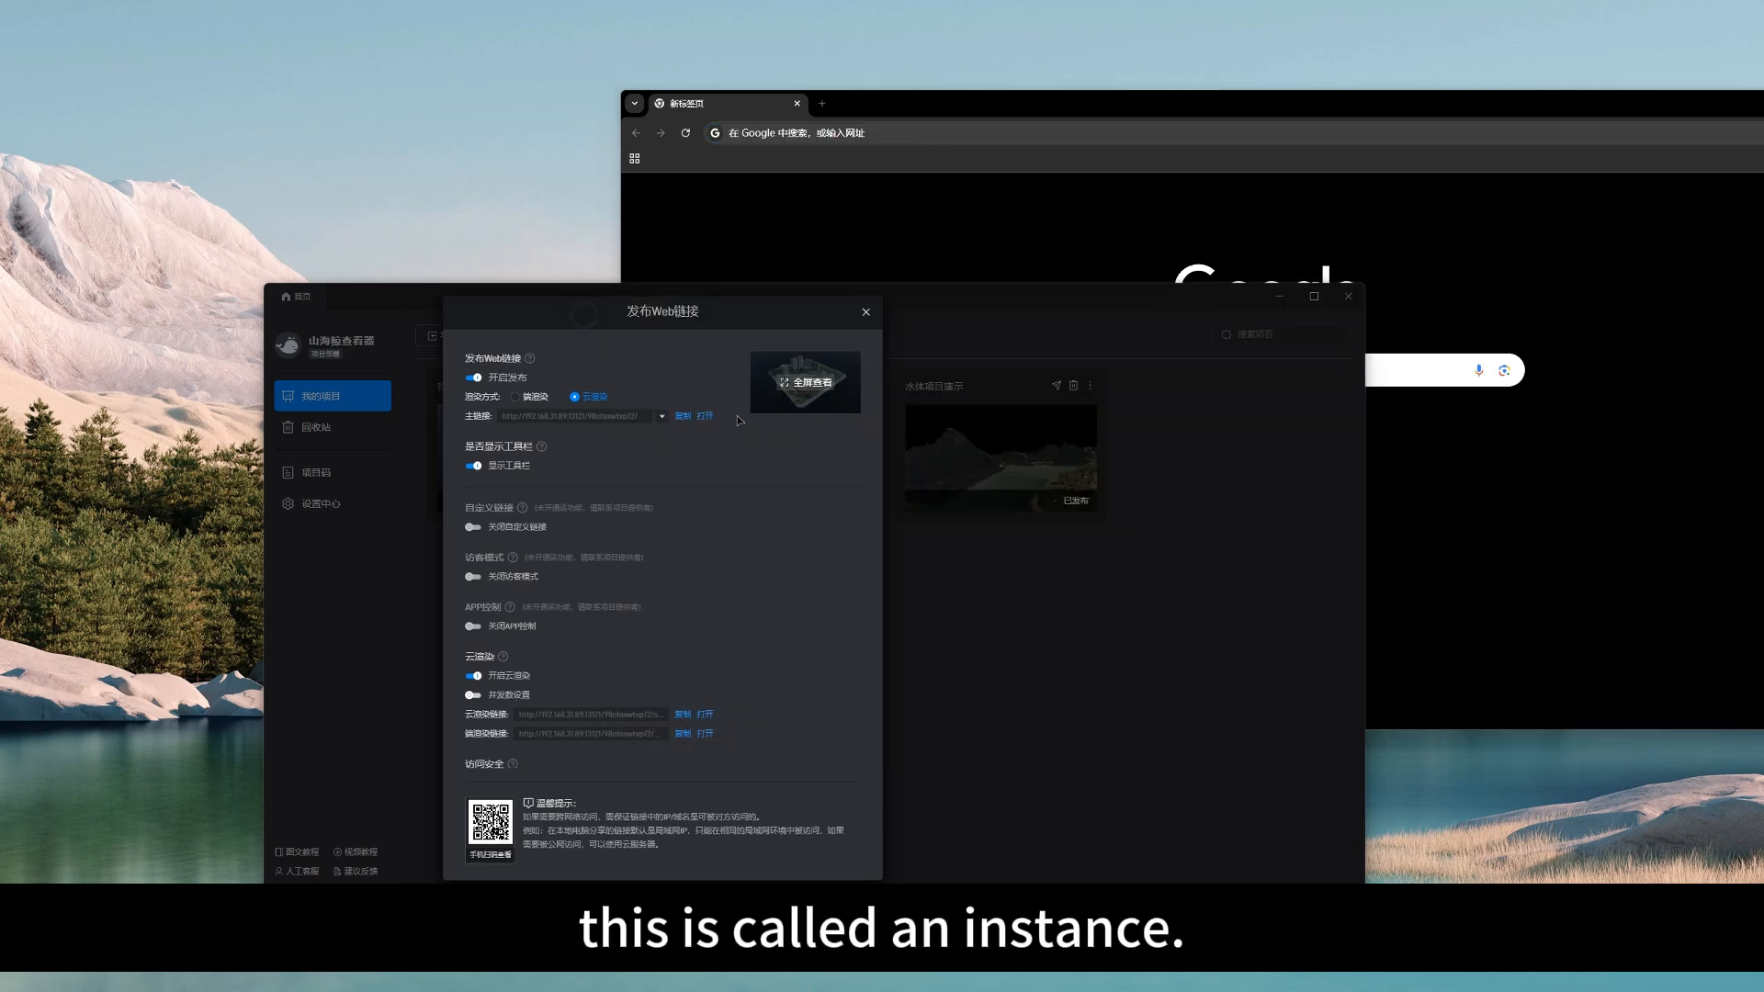
click(683, 415)
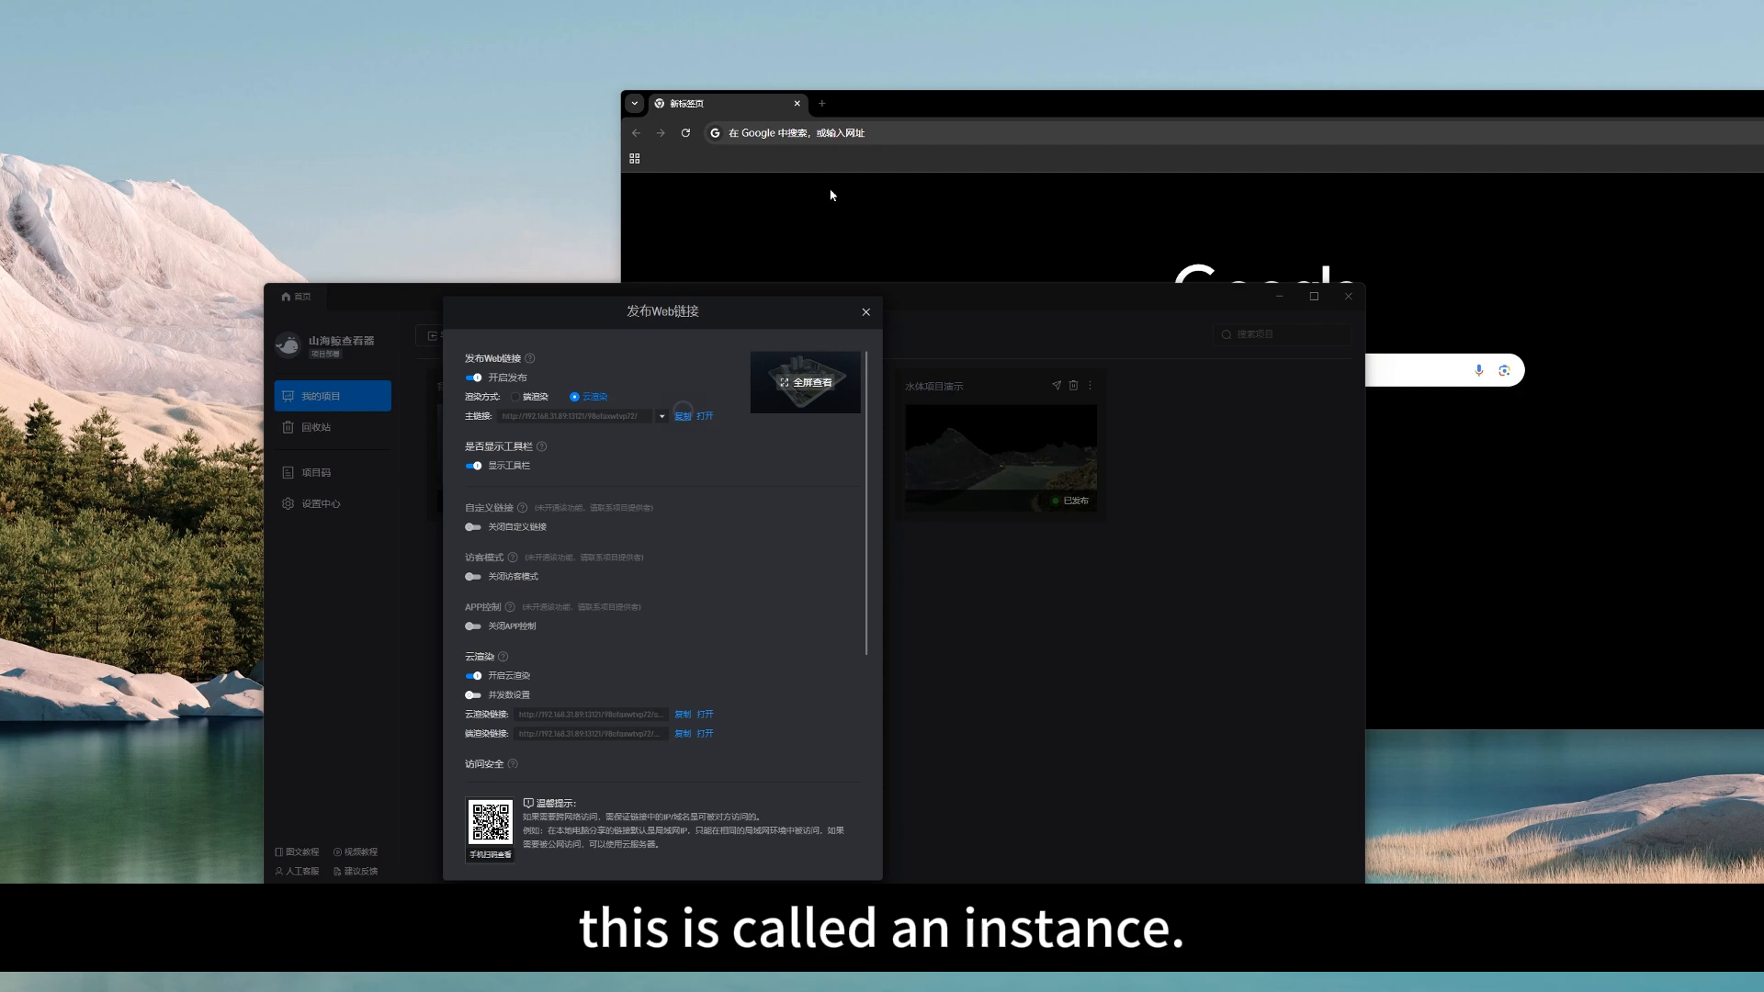
click(831, 135)
key(ctrl+v)
drag(891, 109, 1044, 127)
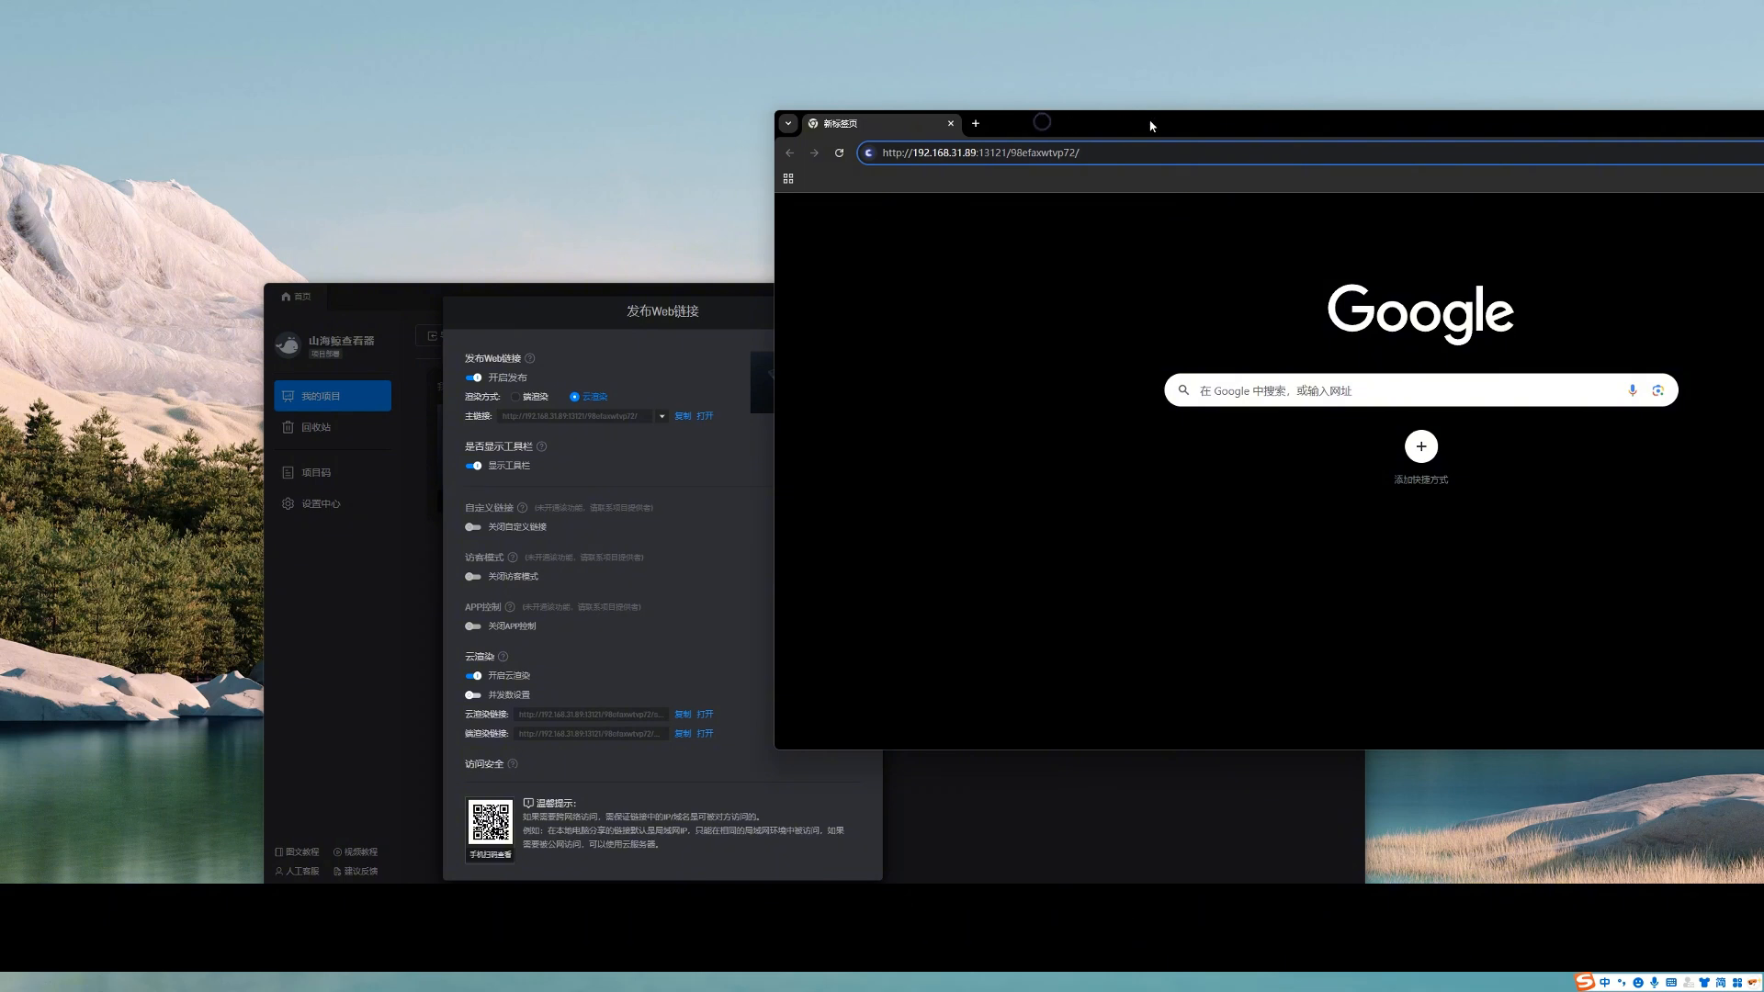
drag(1150, 130, 1268, 126)
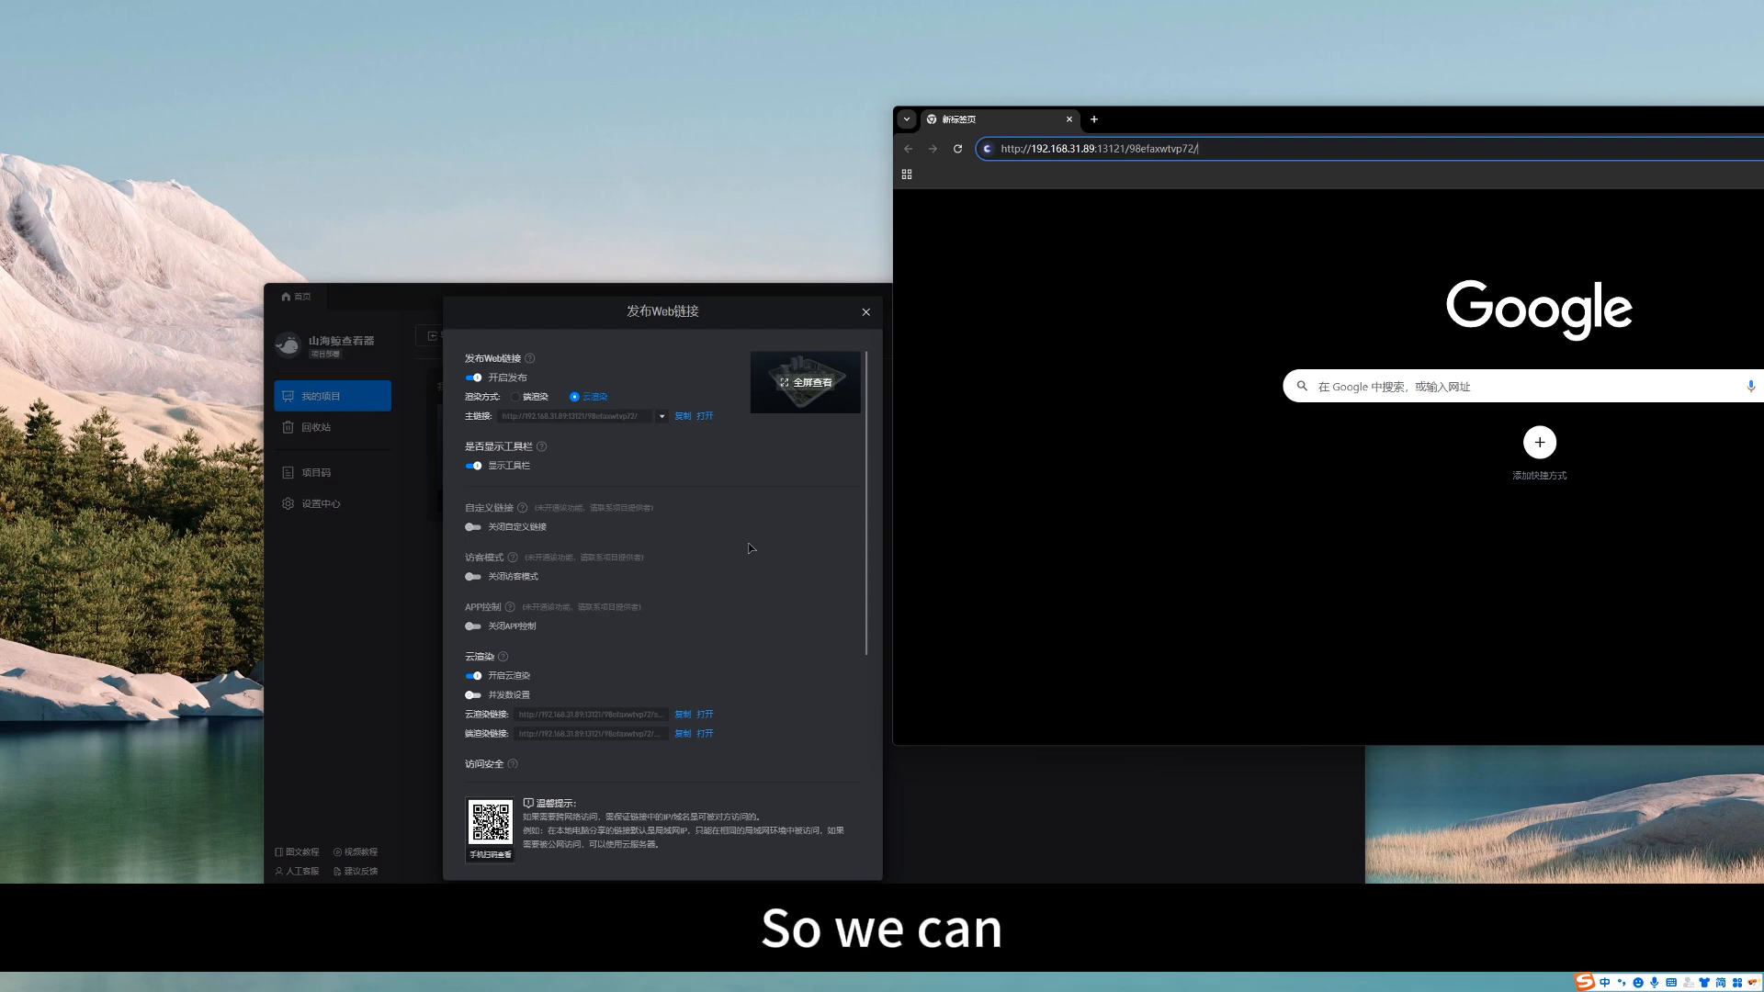
Enable the concurrency setting under cloud rendering and set the concurrent number to 4.
click(472, 700)
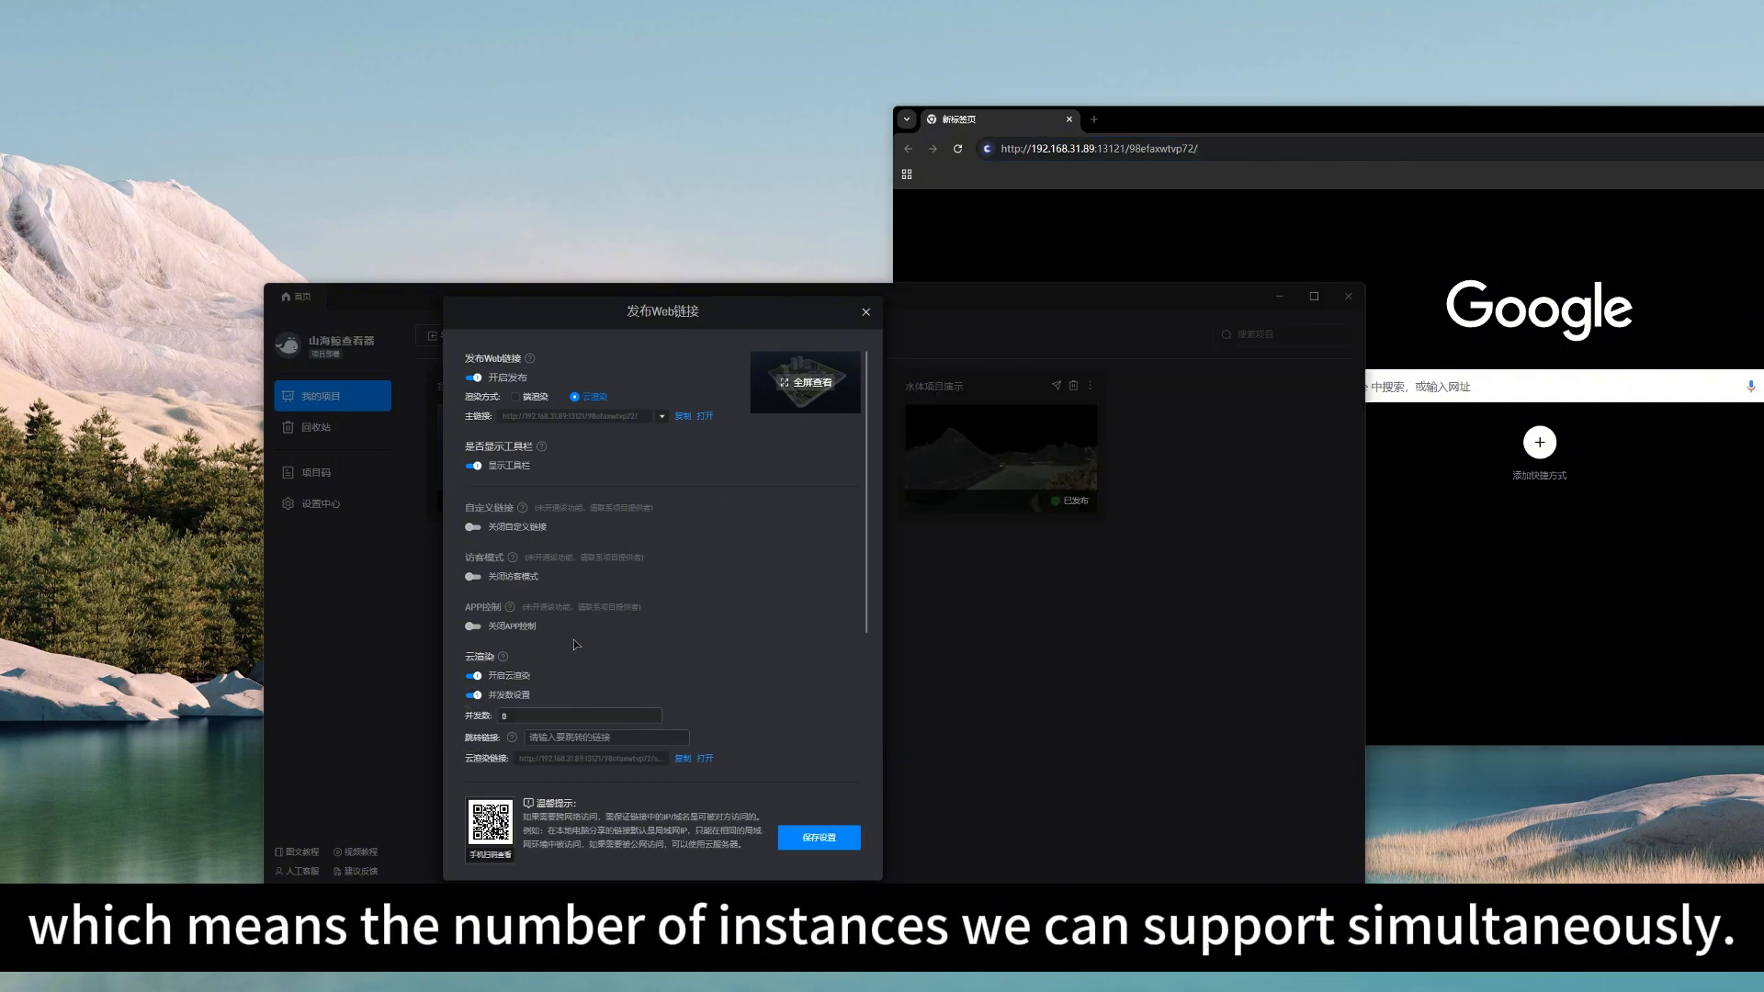
scroll(609, 658, down, 1)
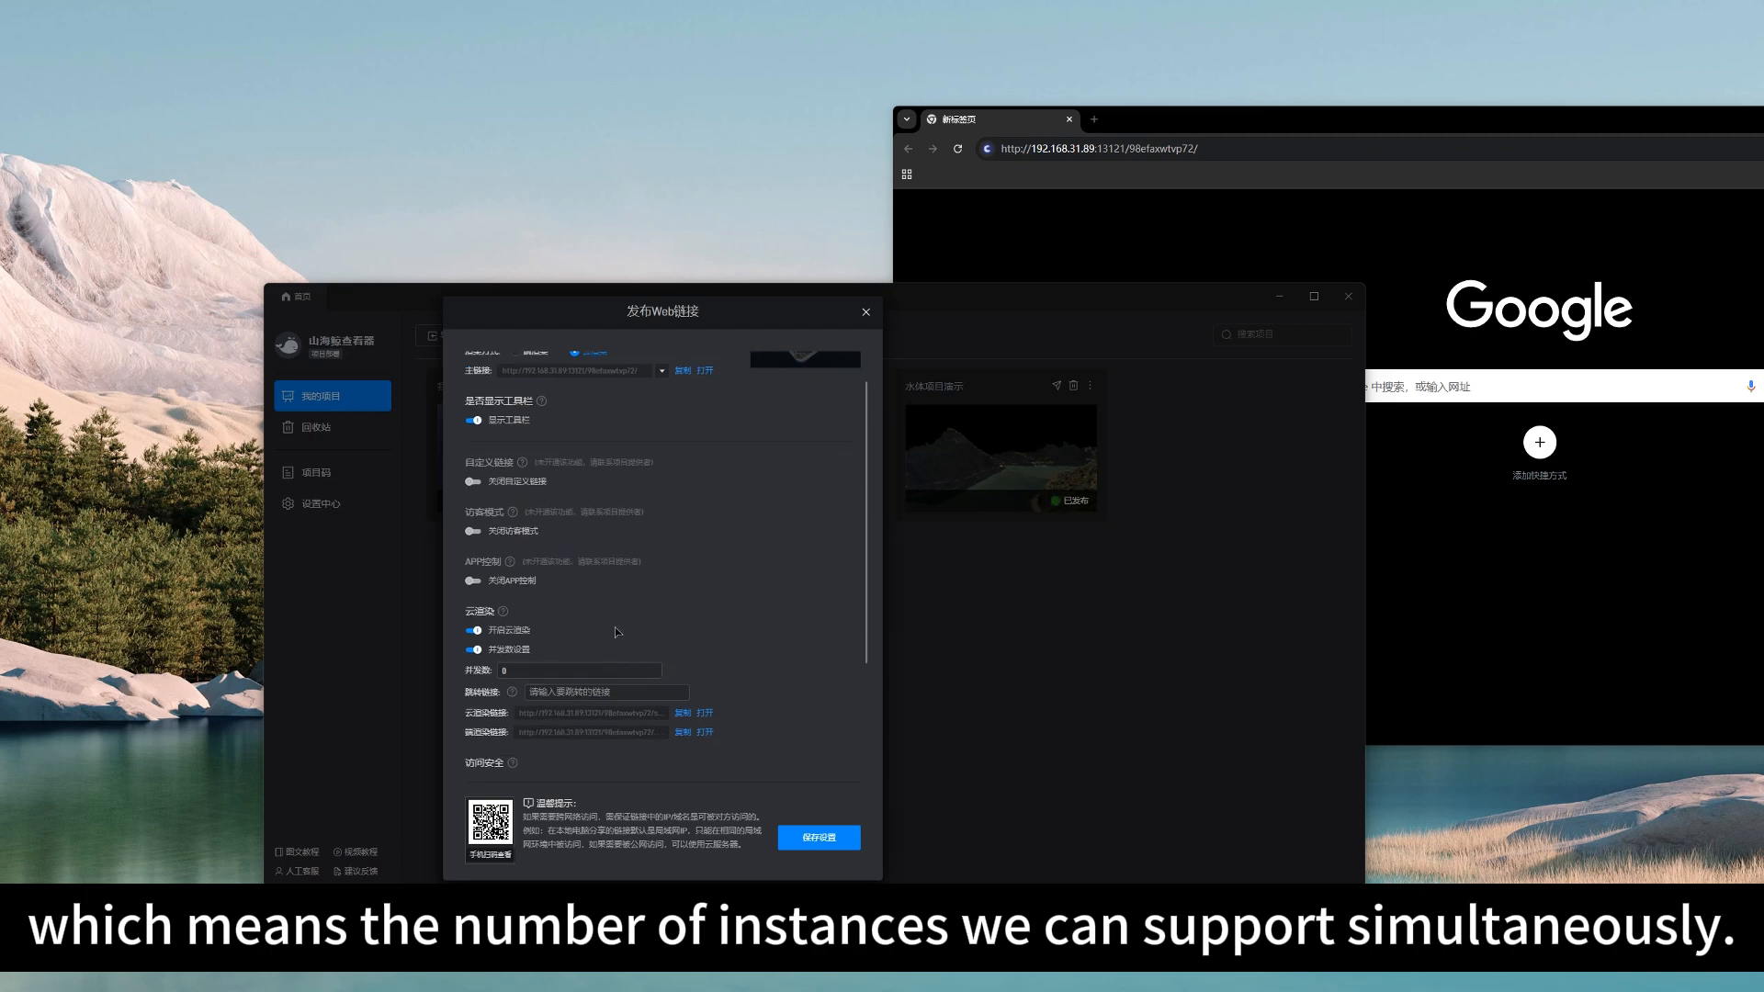
double_click(511, 671)
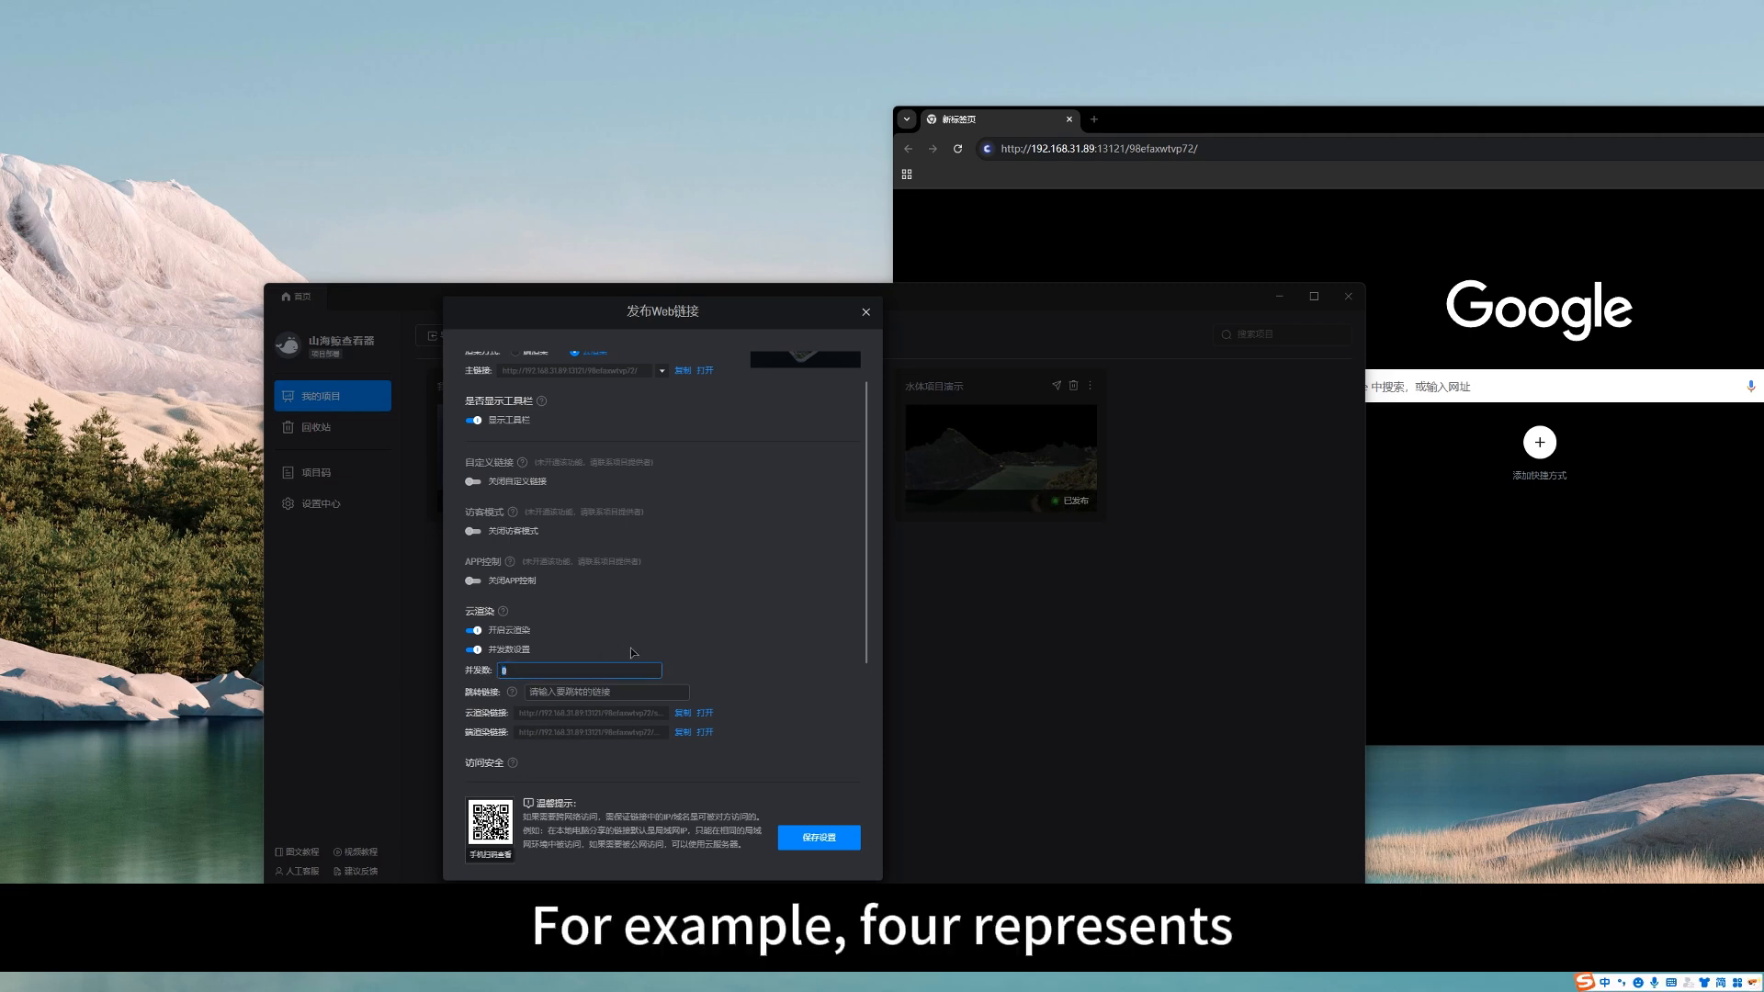
click(664, 624)
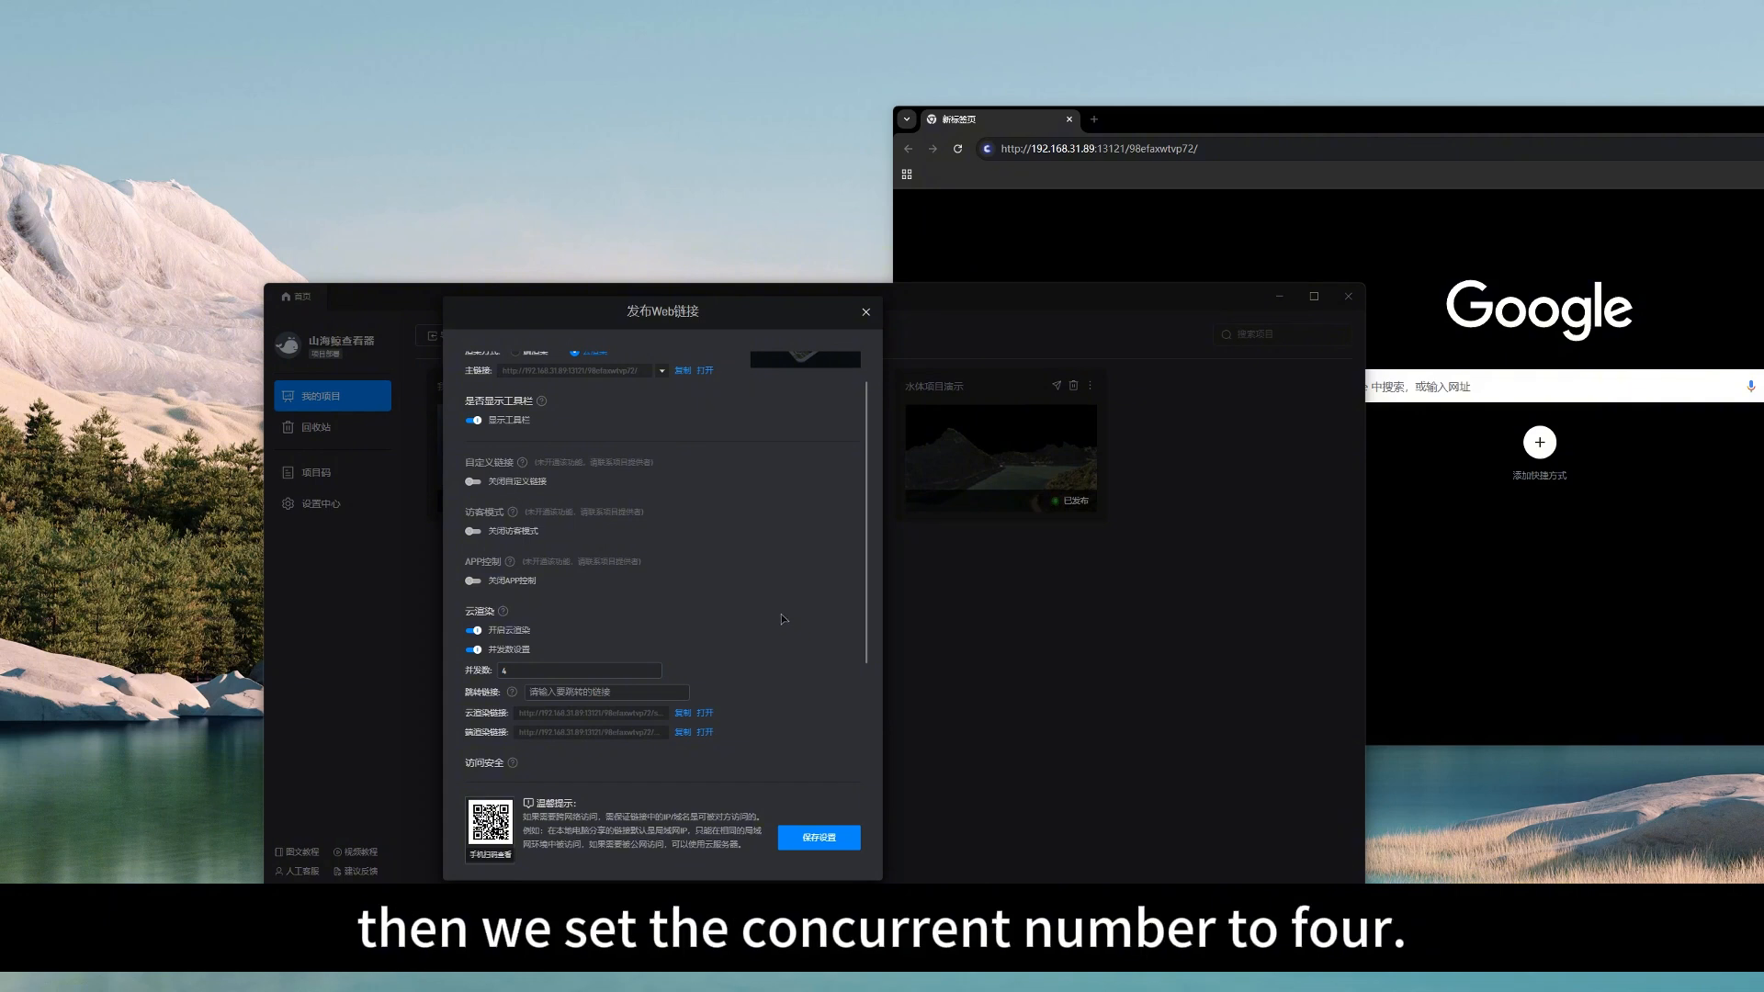
Examine the hint explaining the jump link for cloud rendering and select its empty input field.
scroll(770, 611, down, 1)
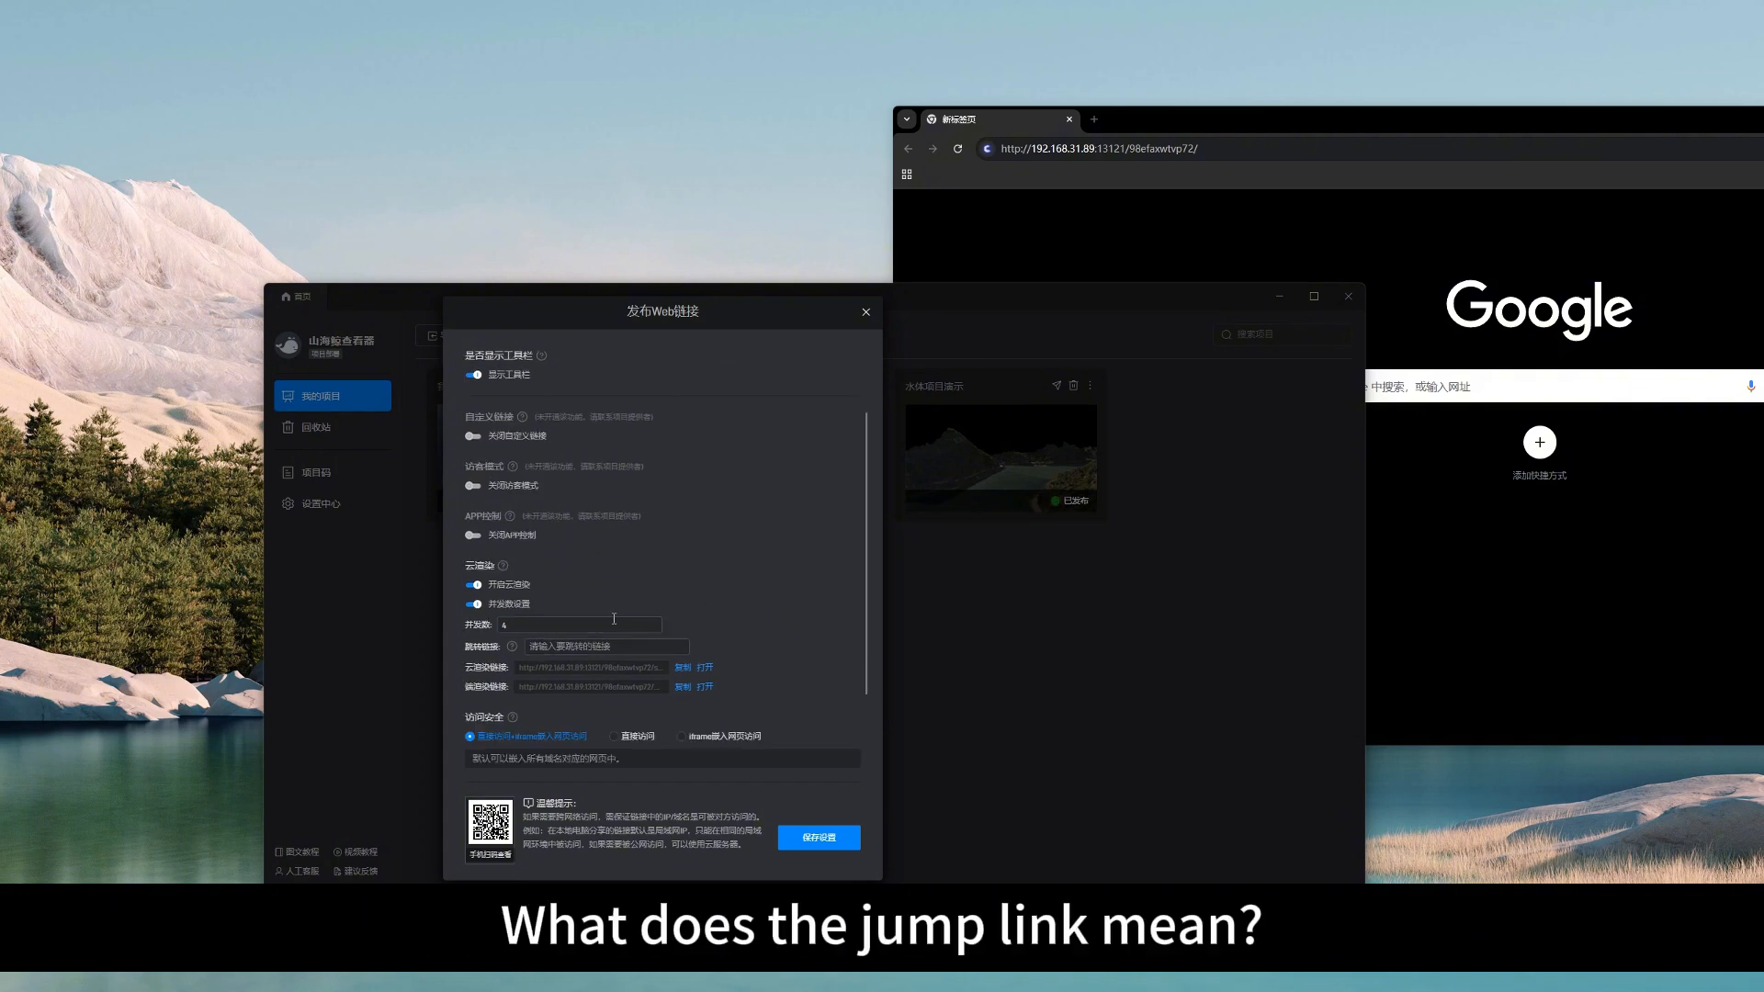
mouse_move(511, 656)
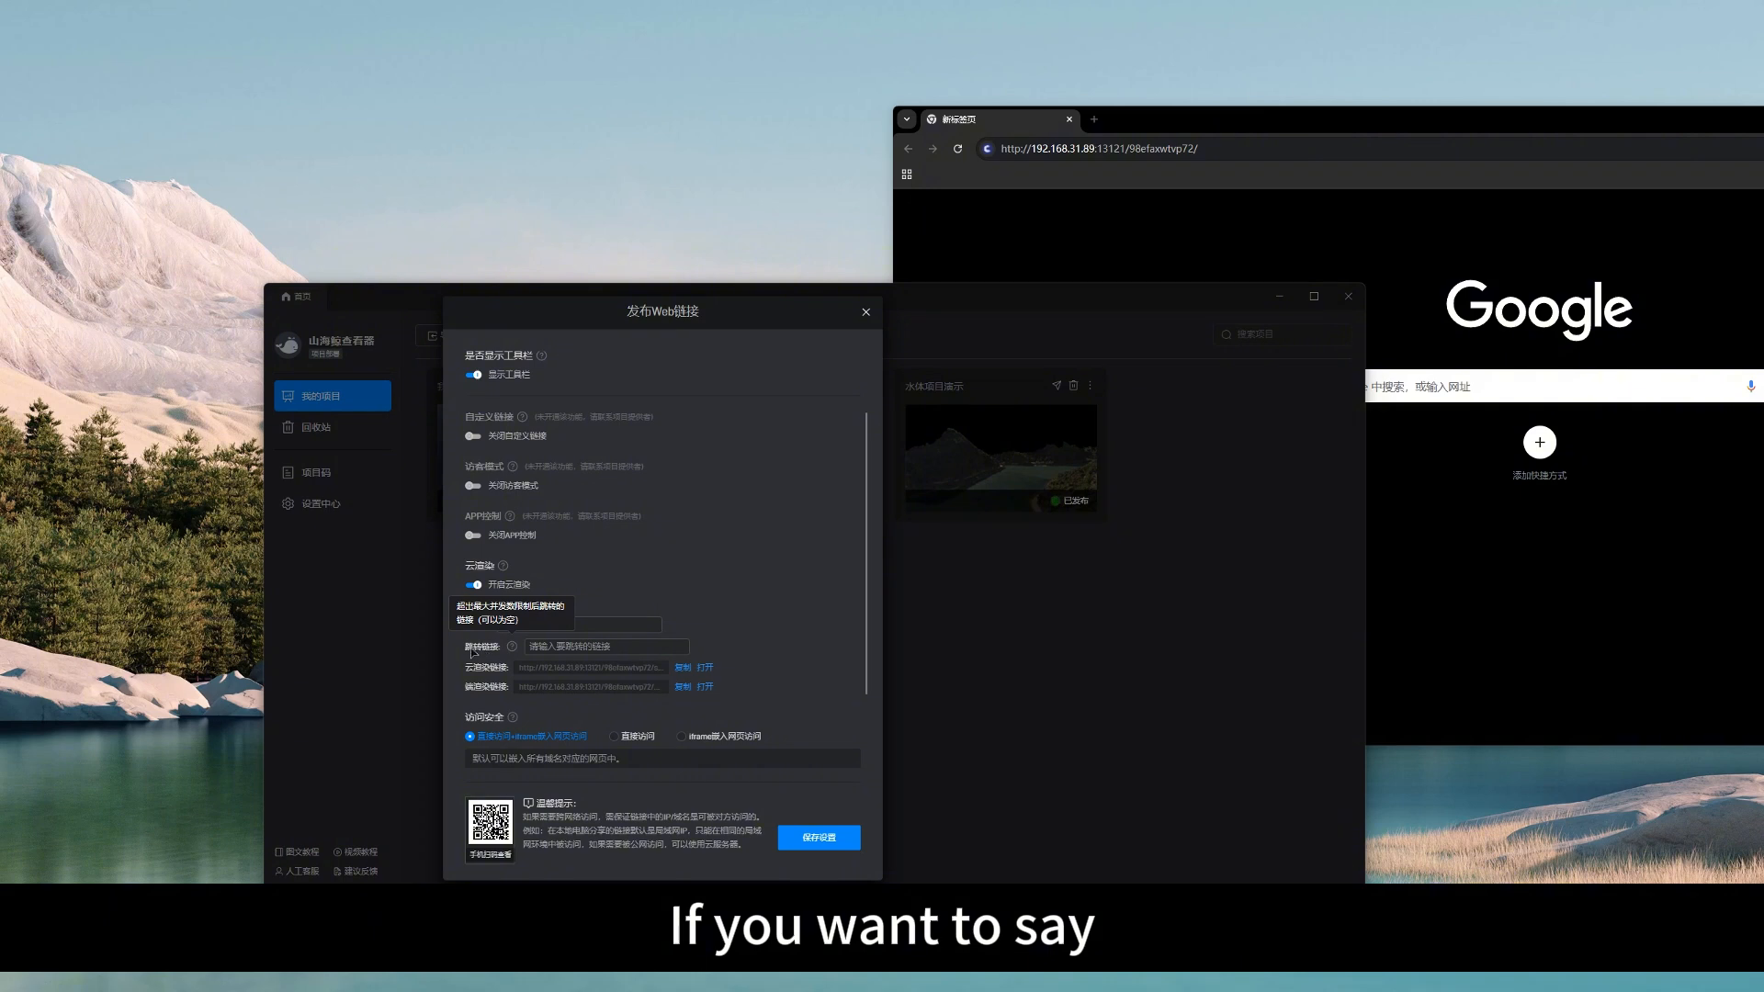
double_click(542, 620)
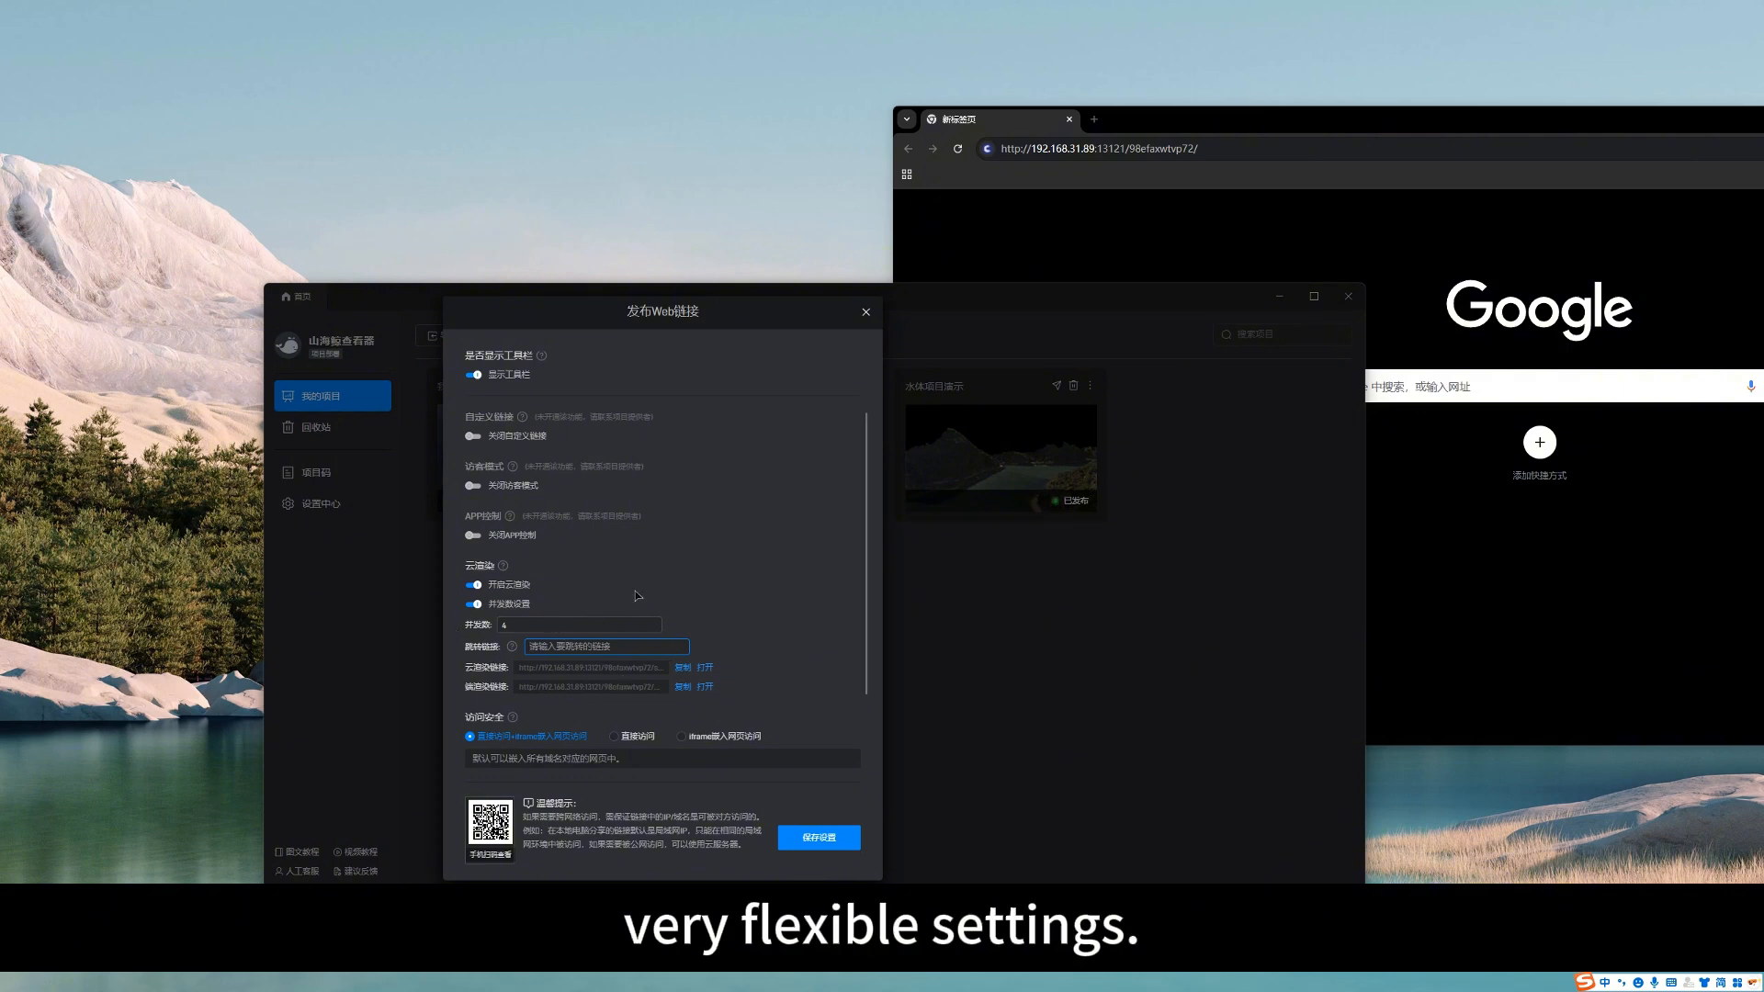
Turn off the concurrency setting, save the publishing settings, and review the cloud and client rendering sub-links.
click(474, 604)
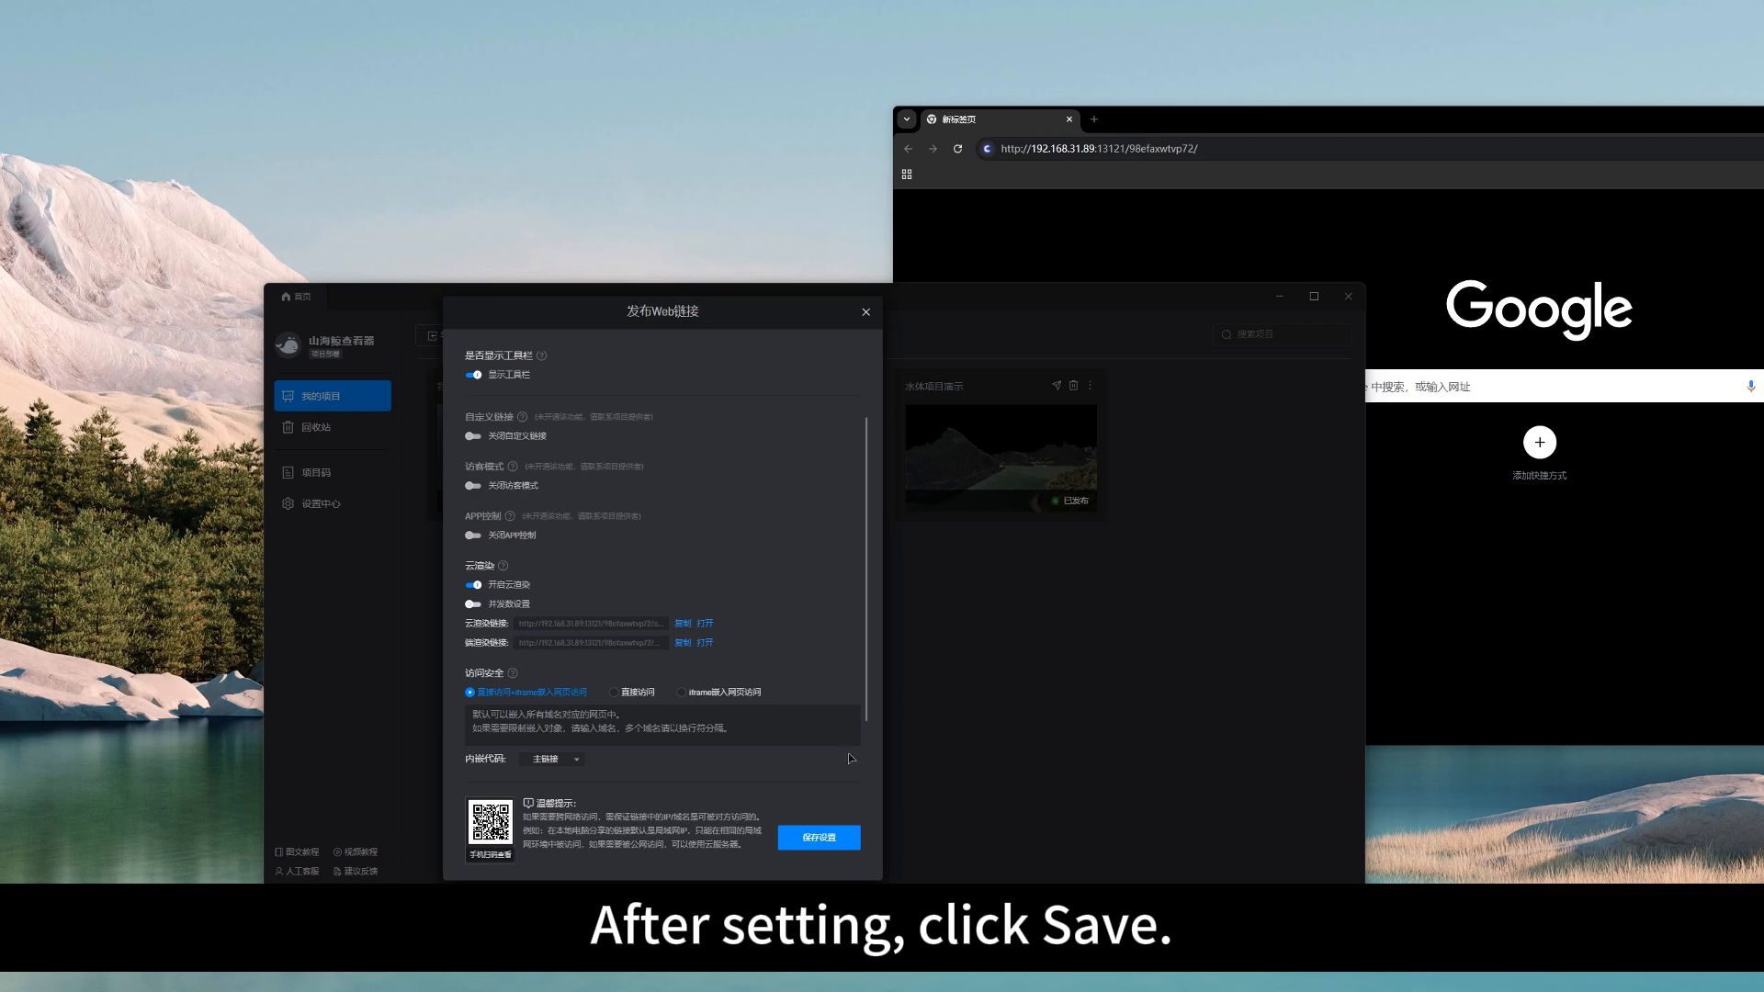
click(832, 844)
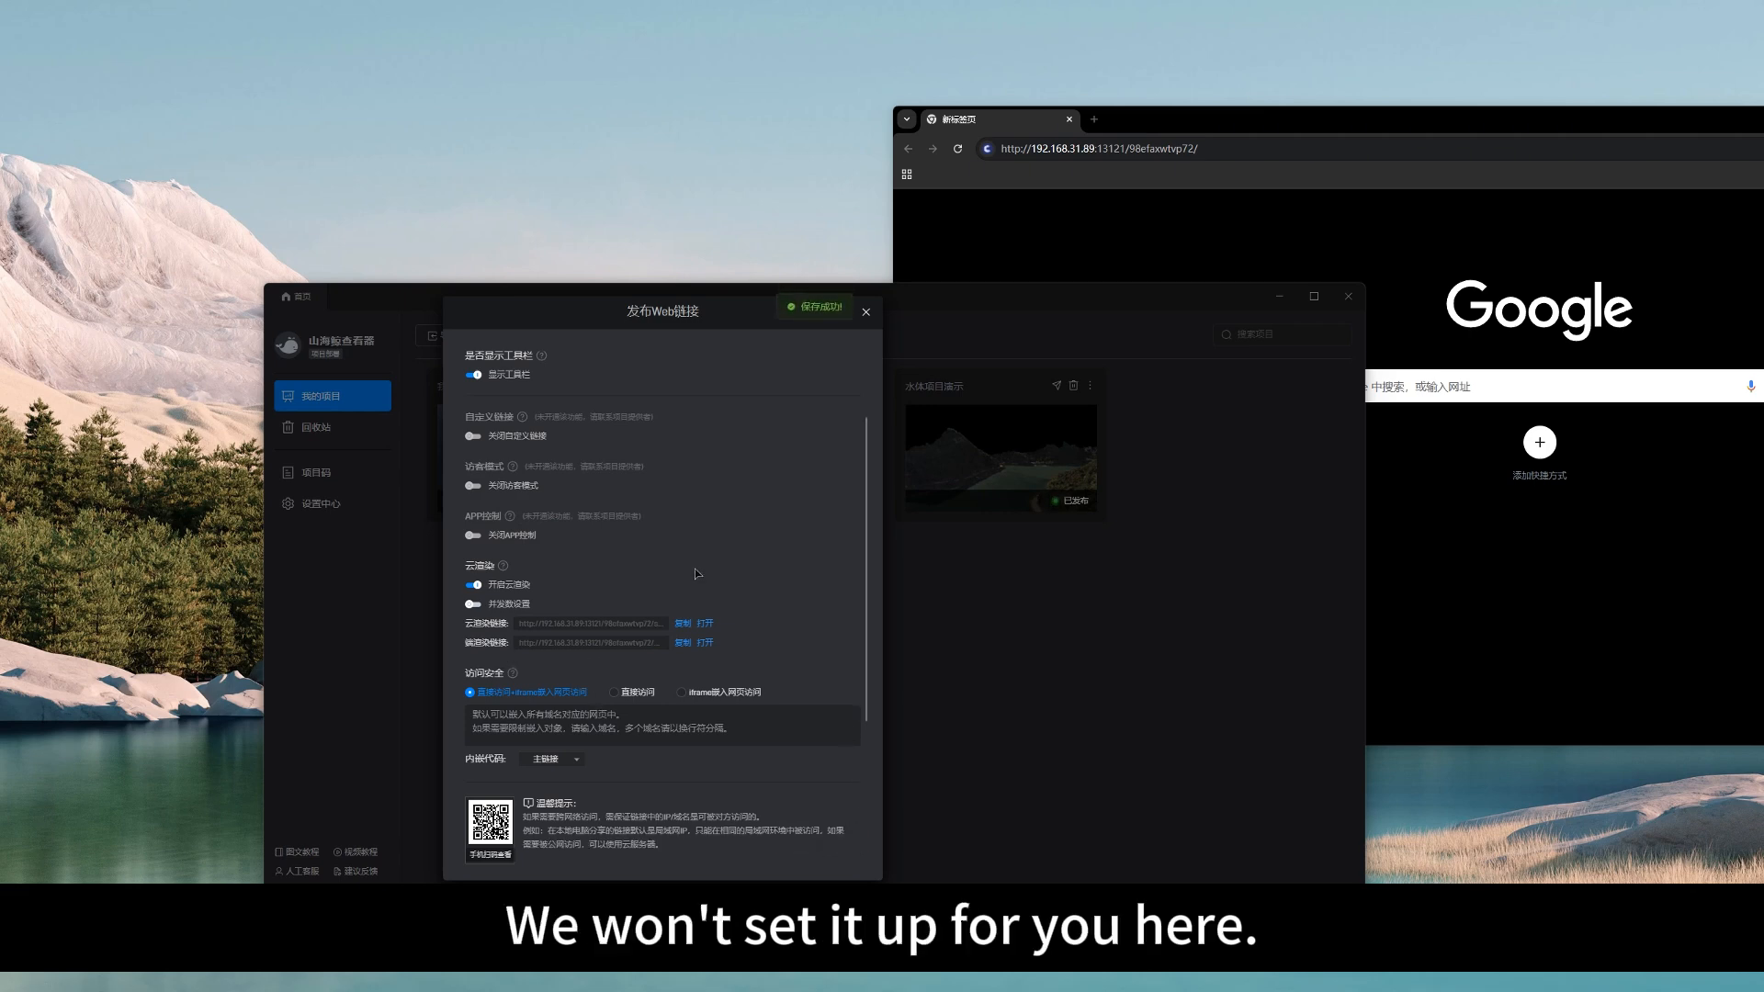
scroll(726, 588, up, 2)
scroll(726, 588, down, 3)
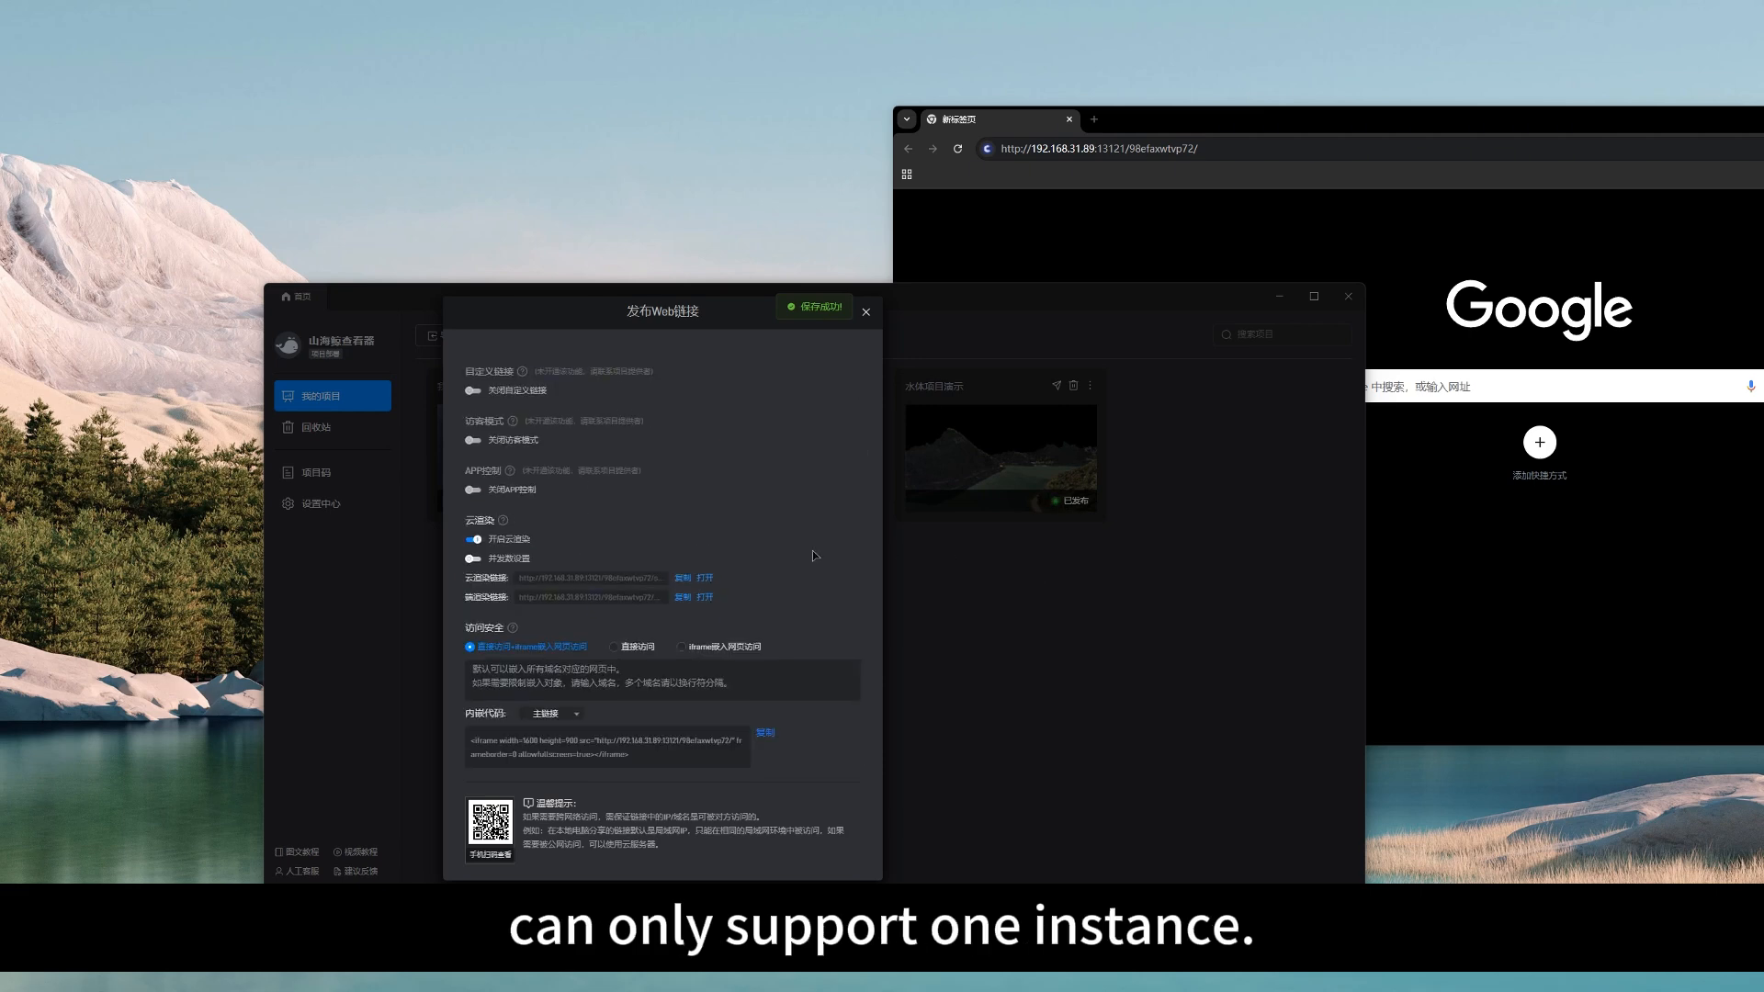
scroll(798, 549, up, 3)
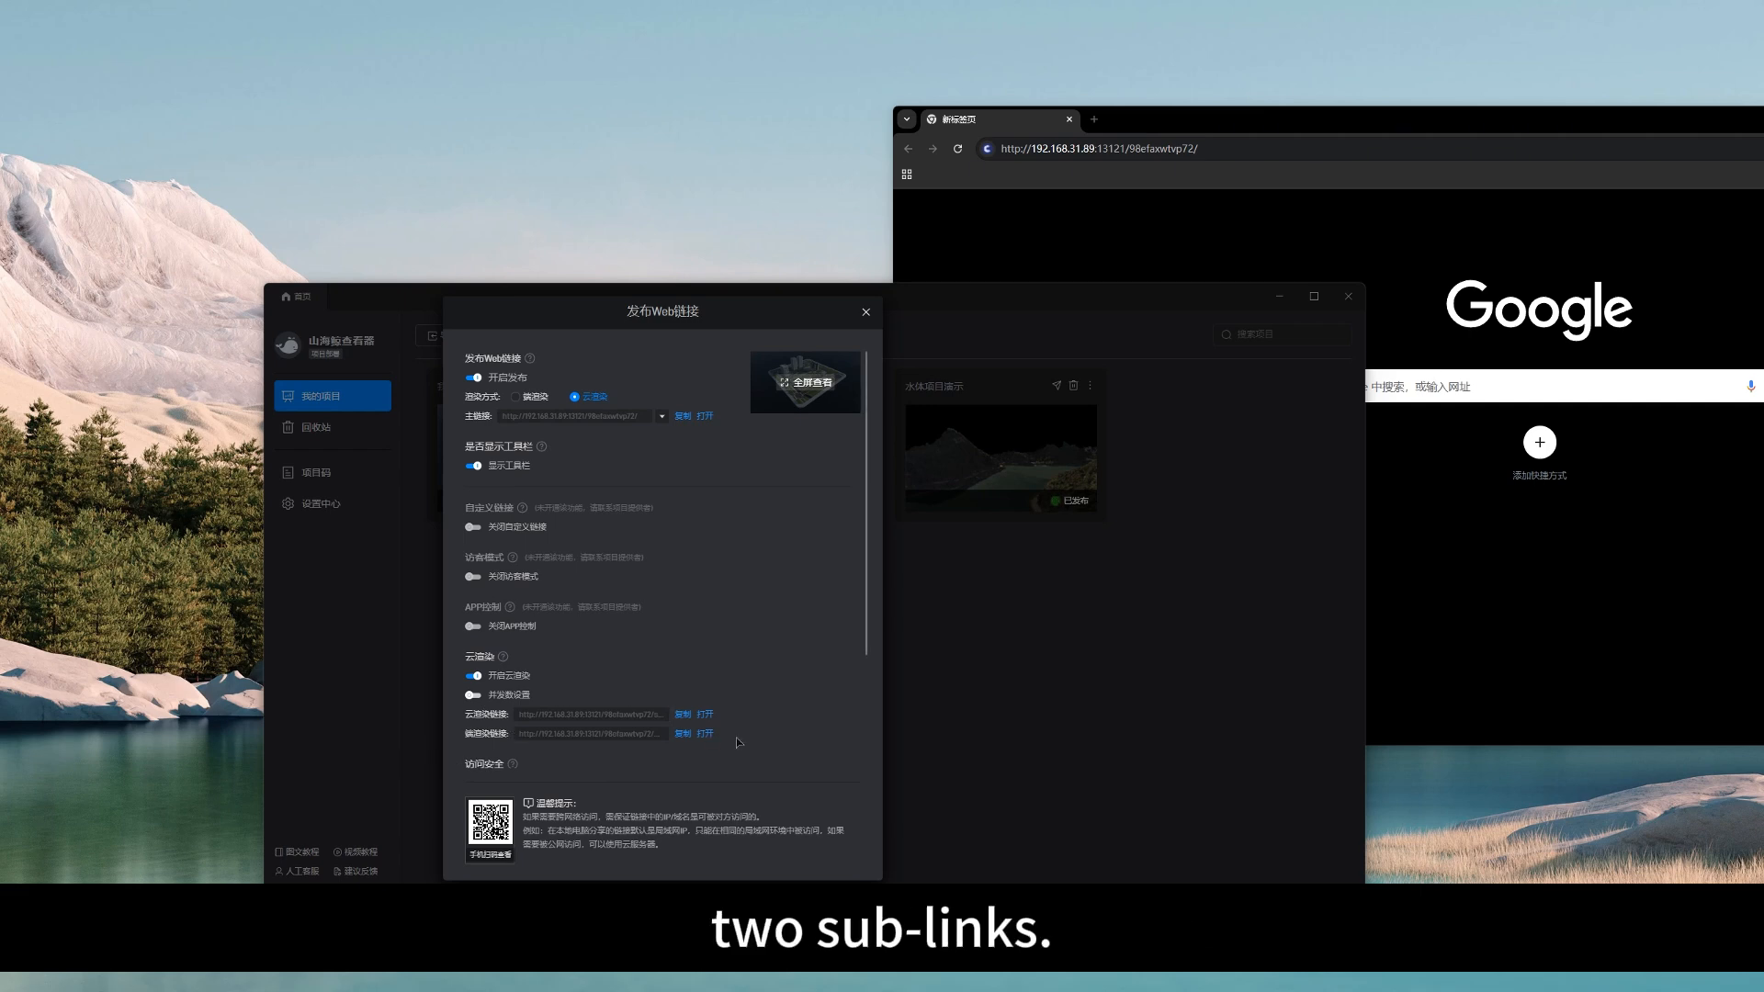
click(473, 696)
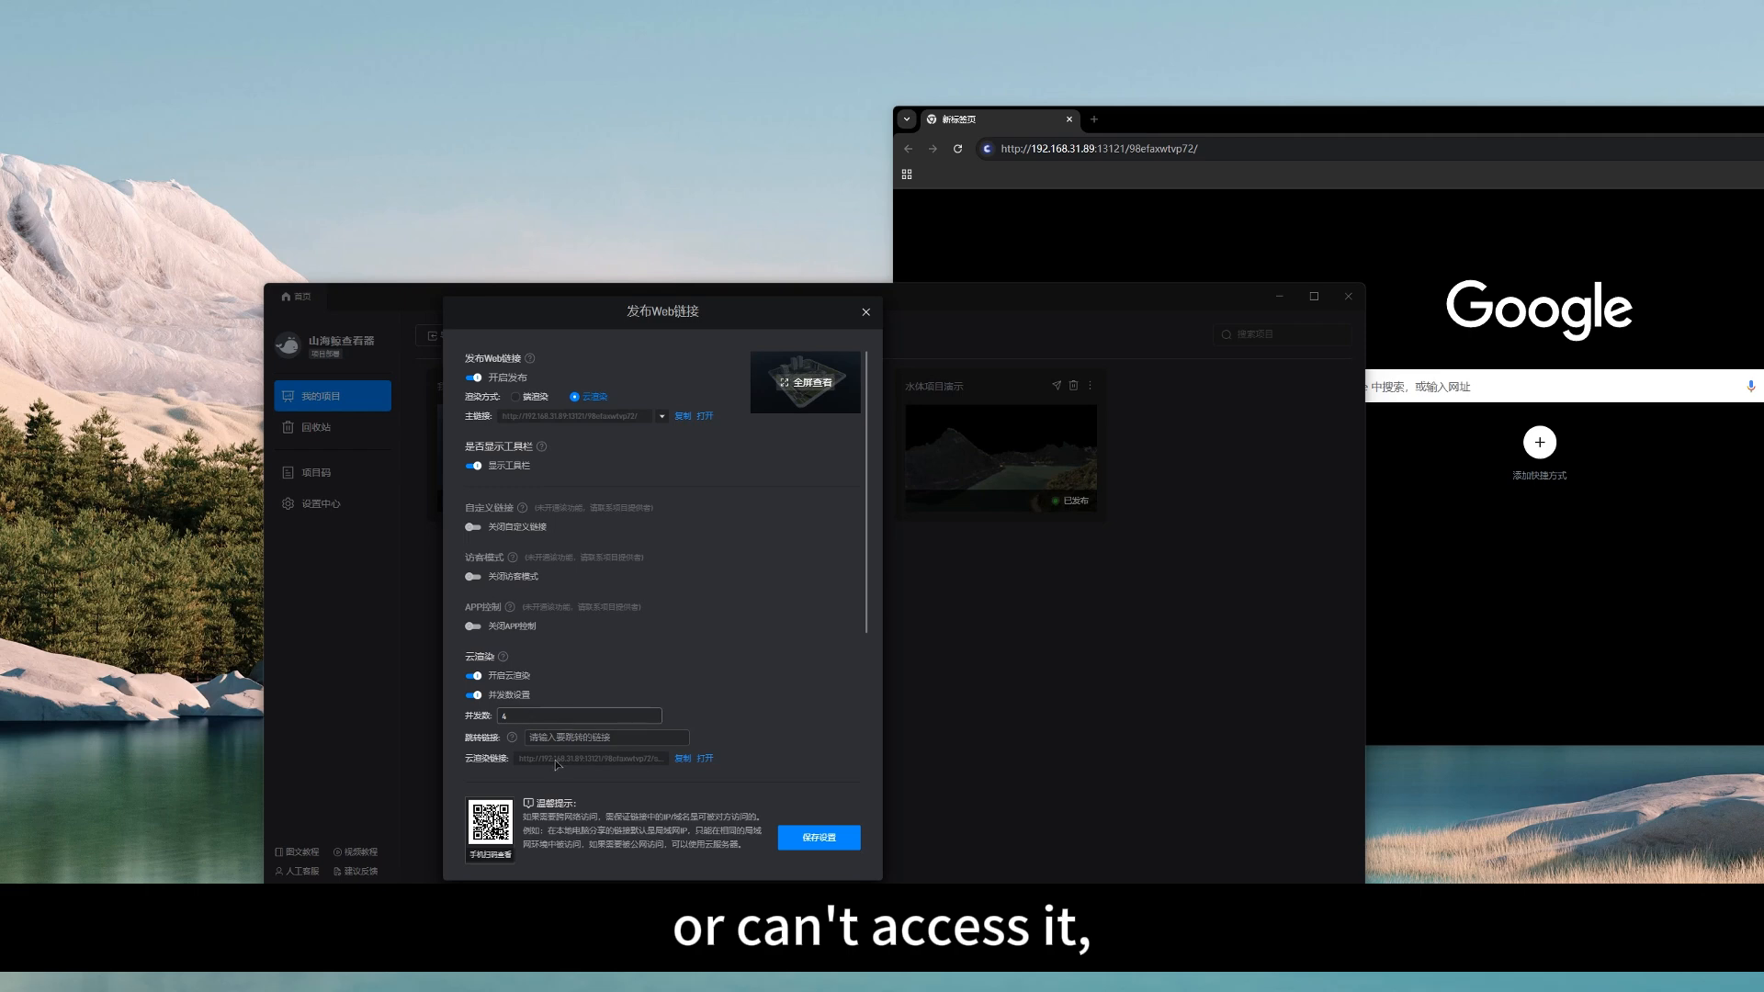
click(552, 739)
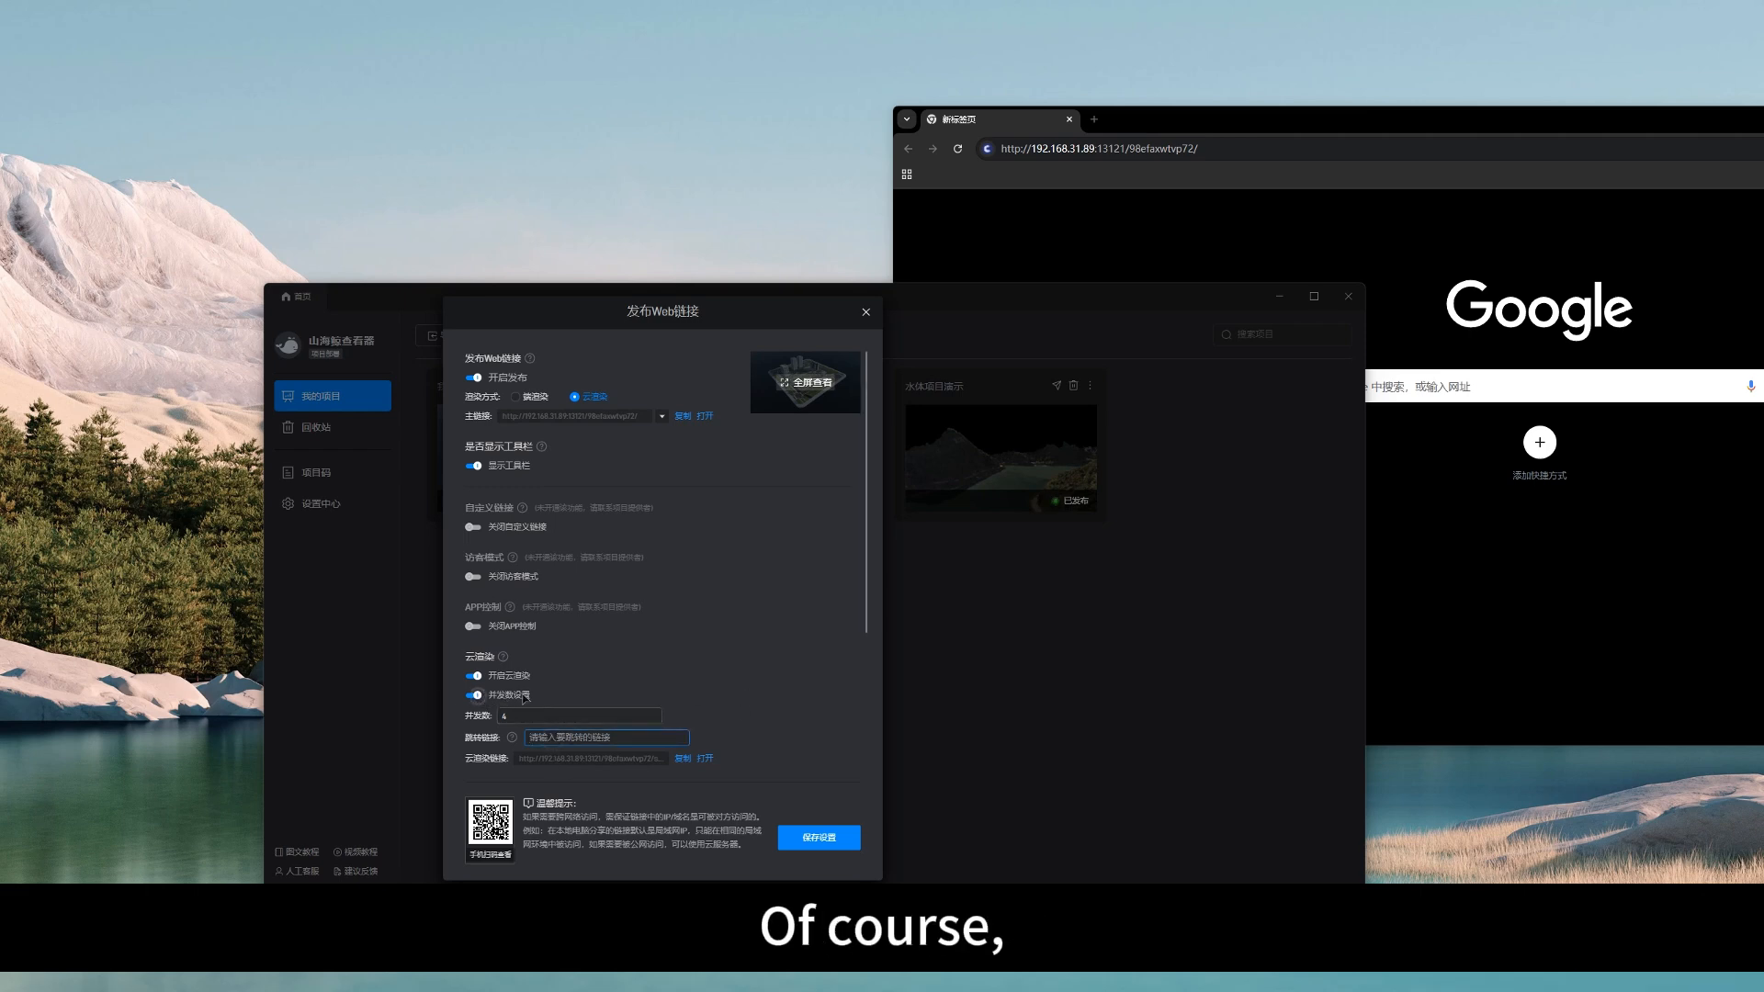
click(524, 696)
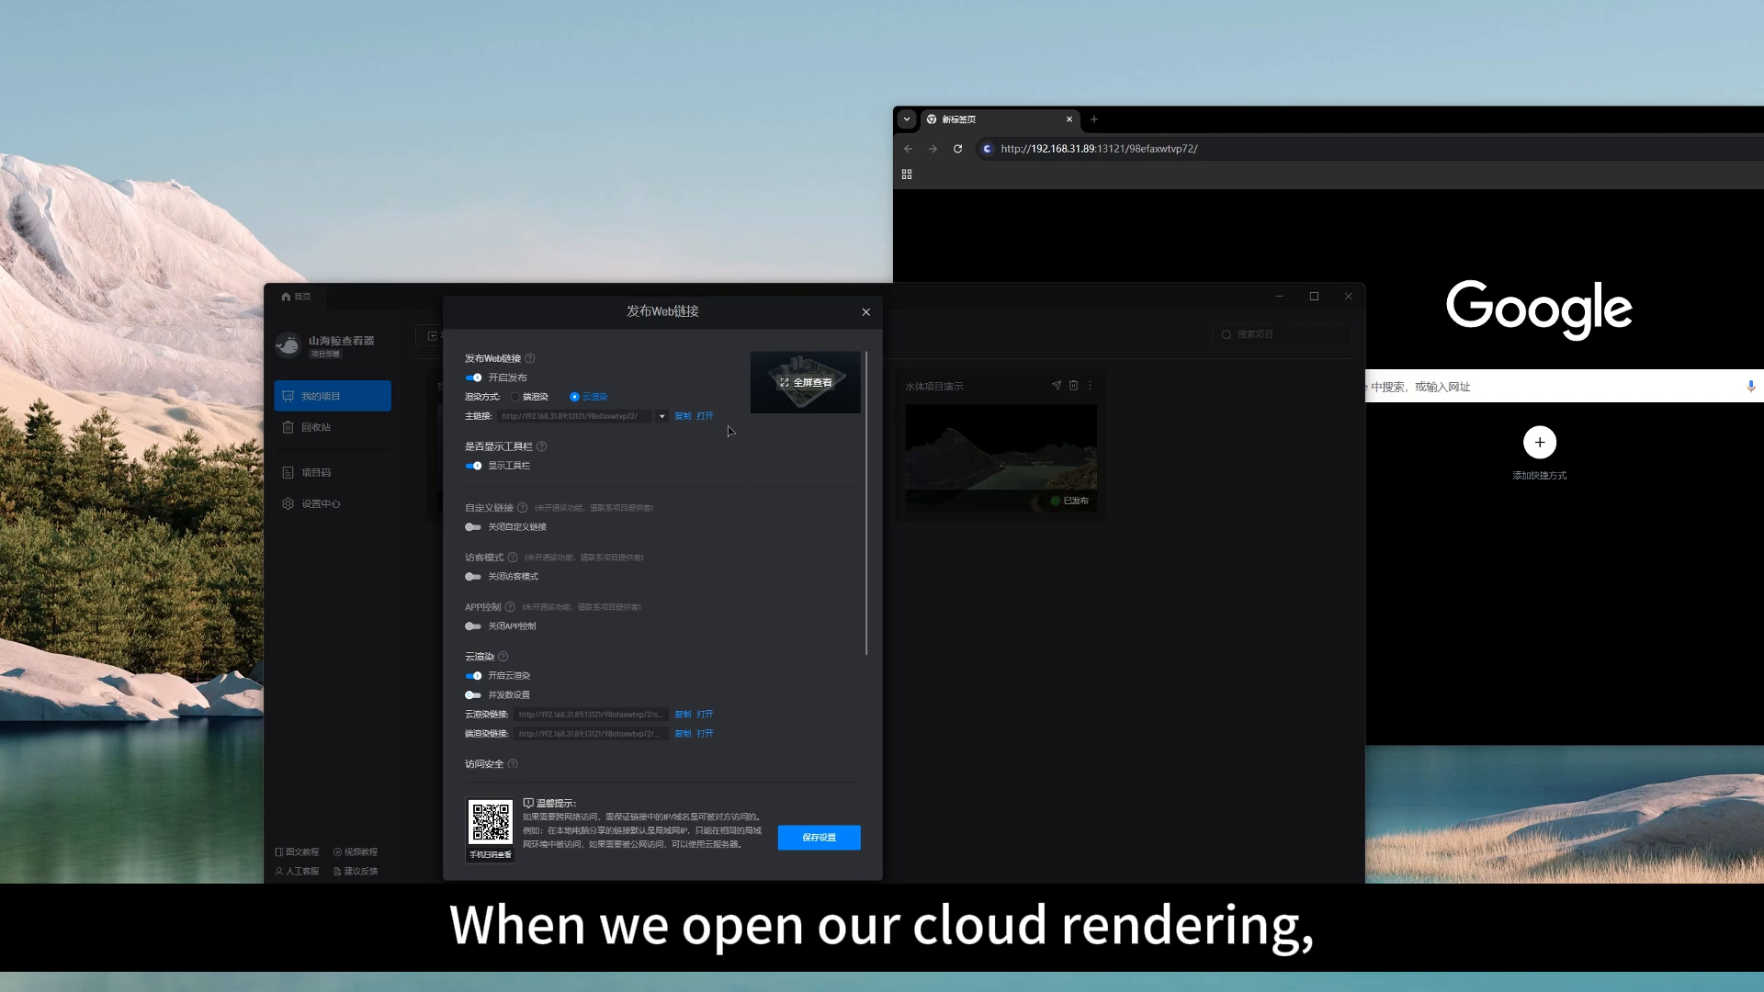
Save the publishing settings, load the pasted main link in the browser, and bring the cloud-rendered scene fully into view.
click(1218, 145)
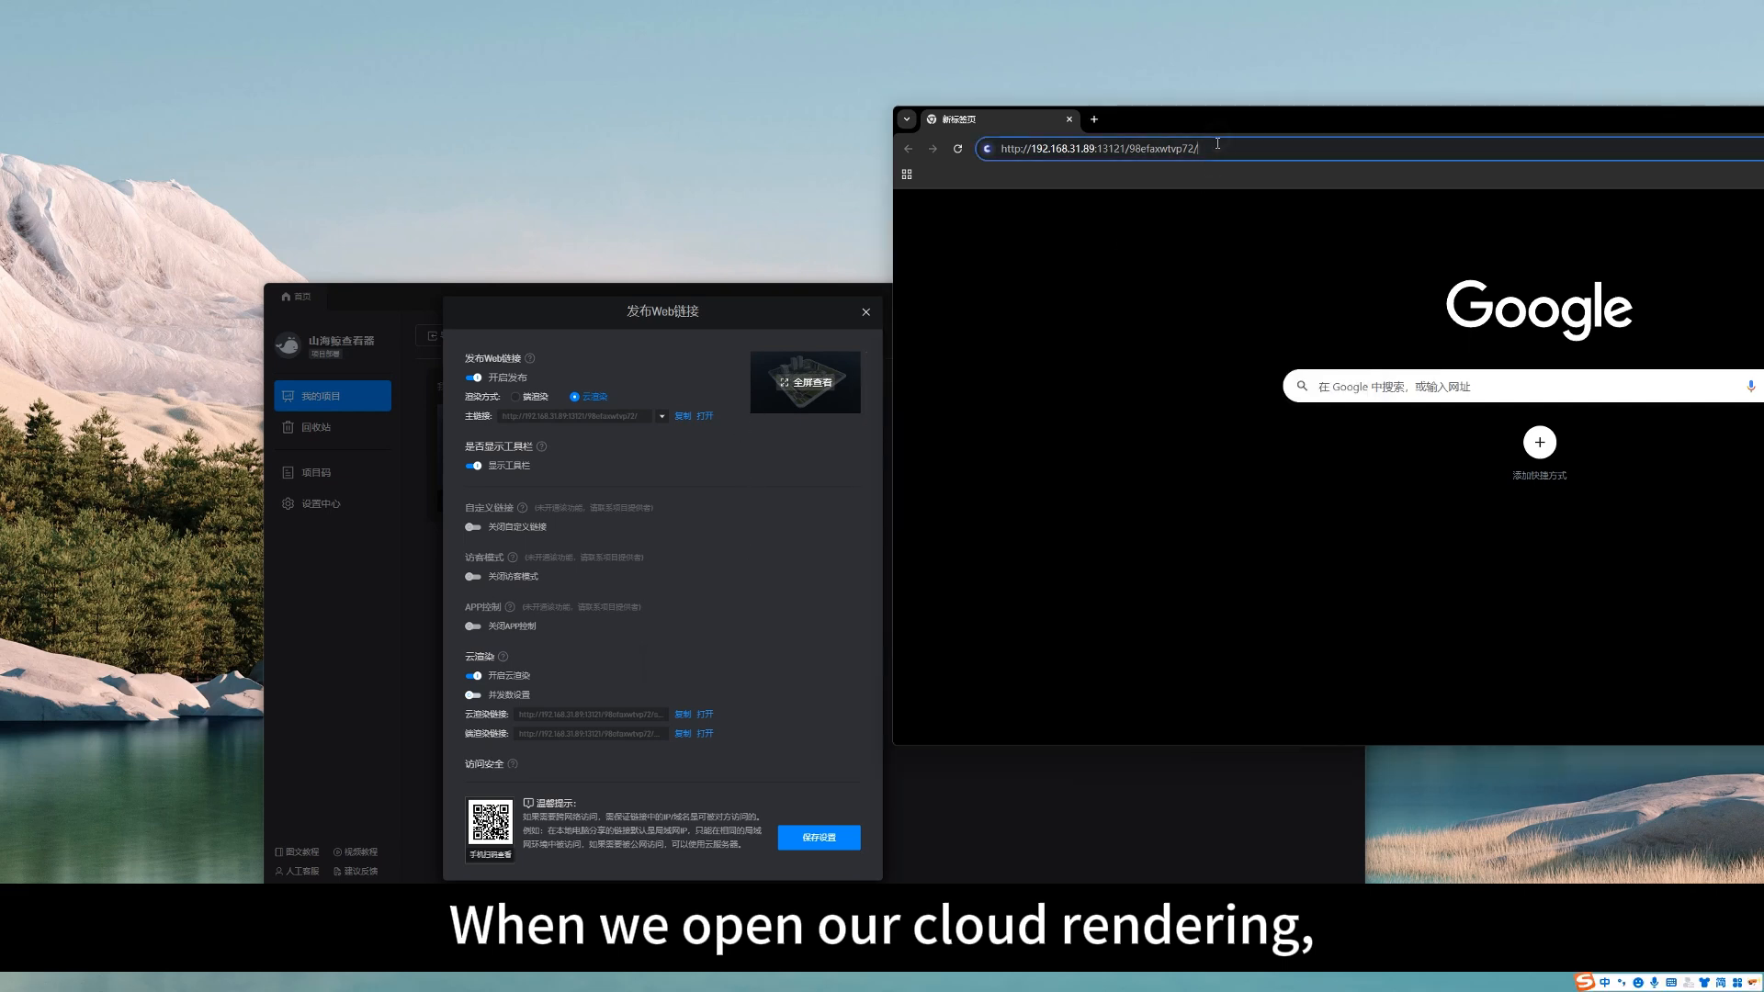
click(832, 838)
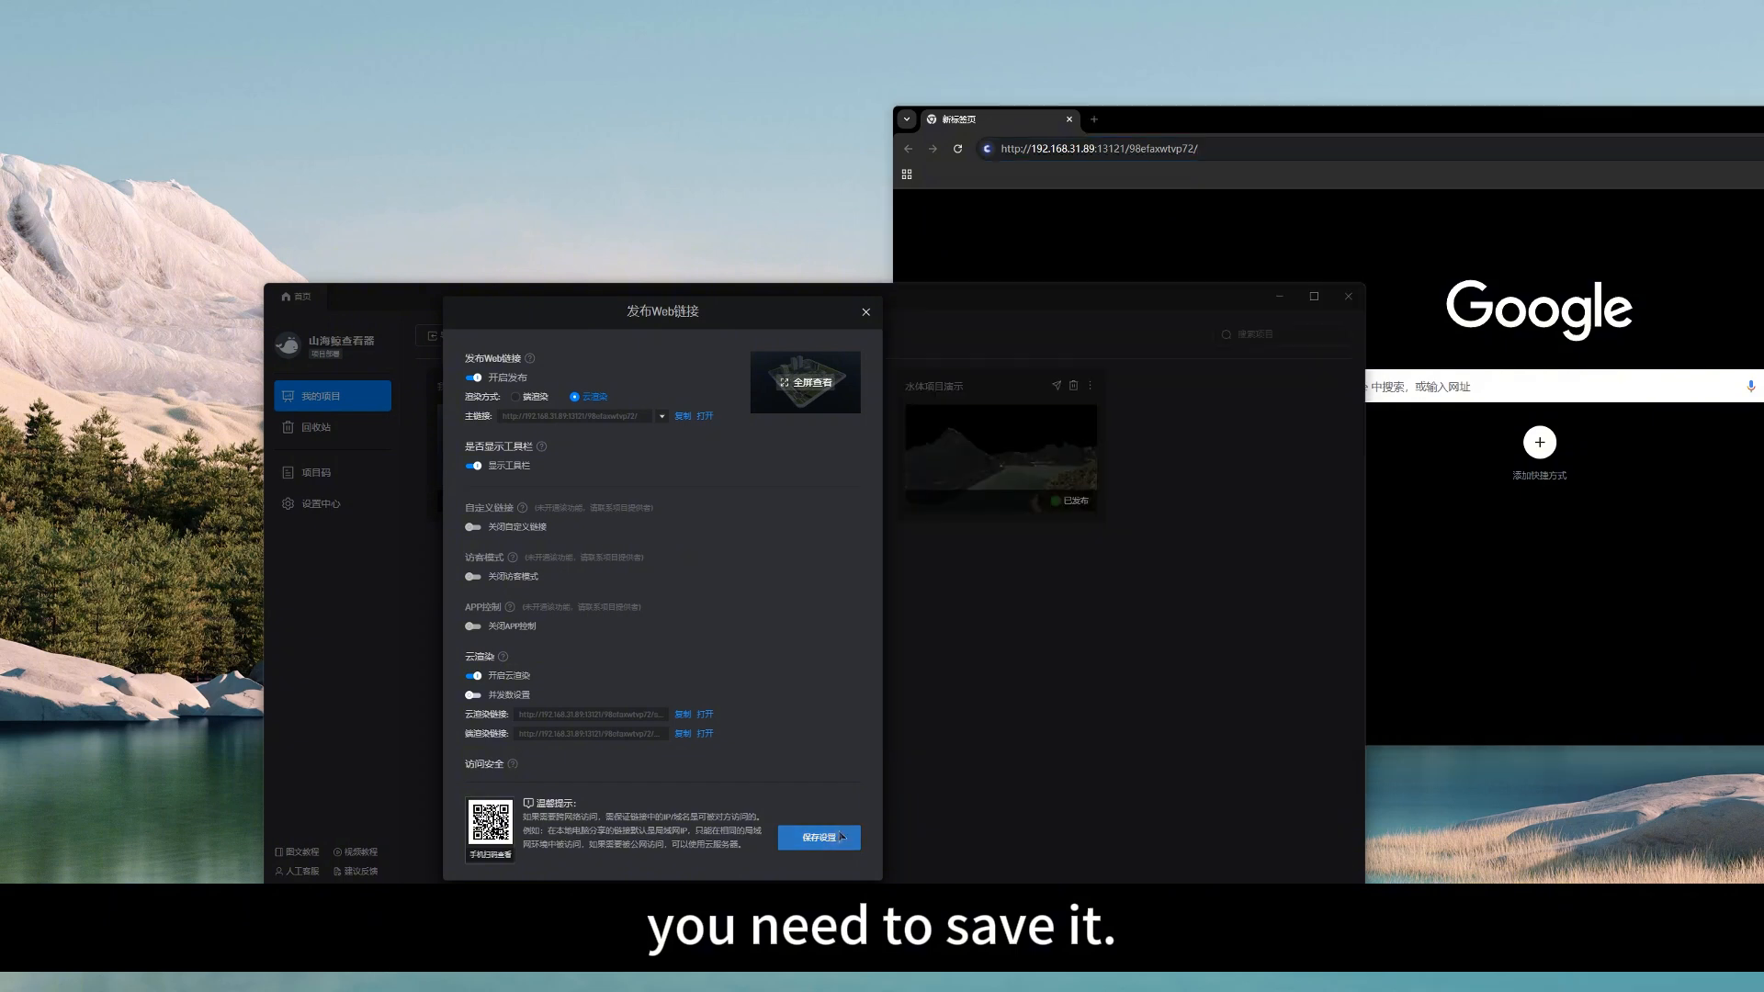
click(1226, 143)
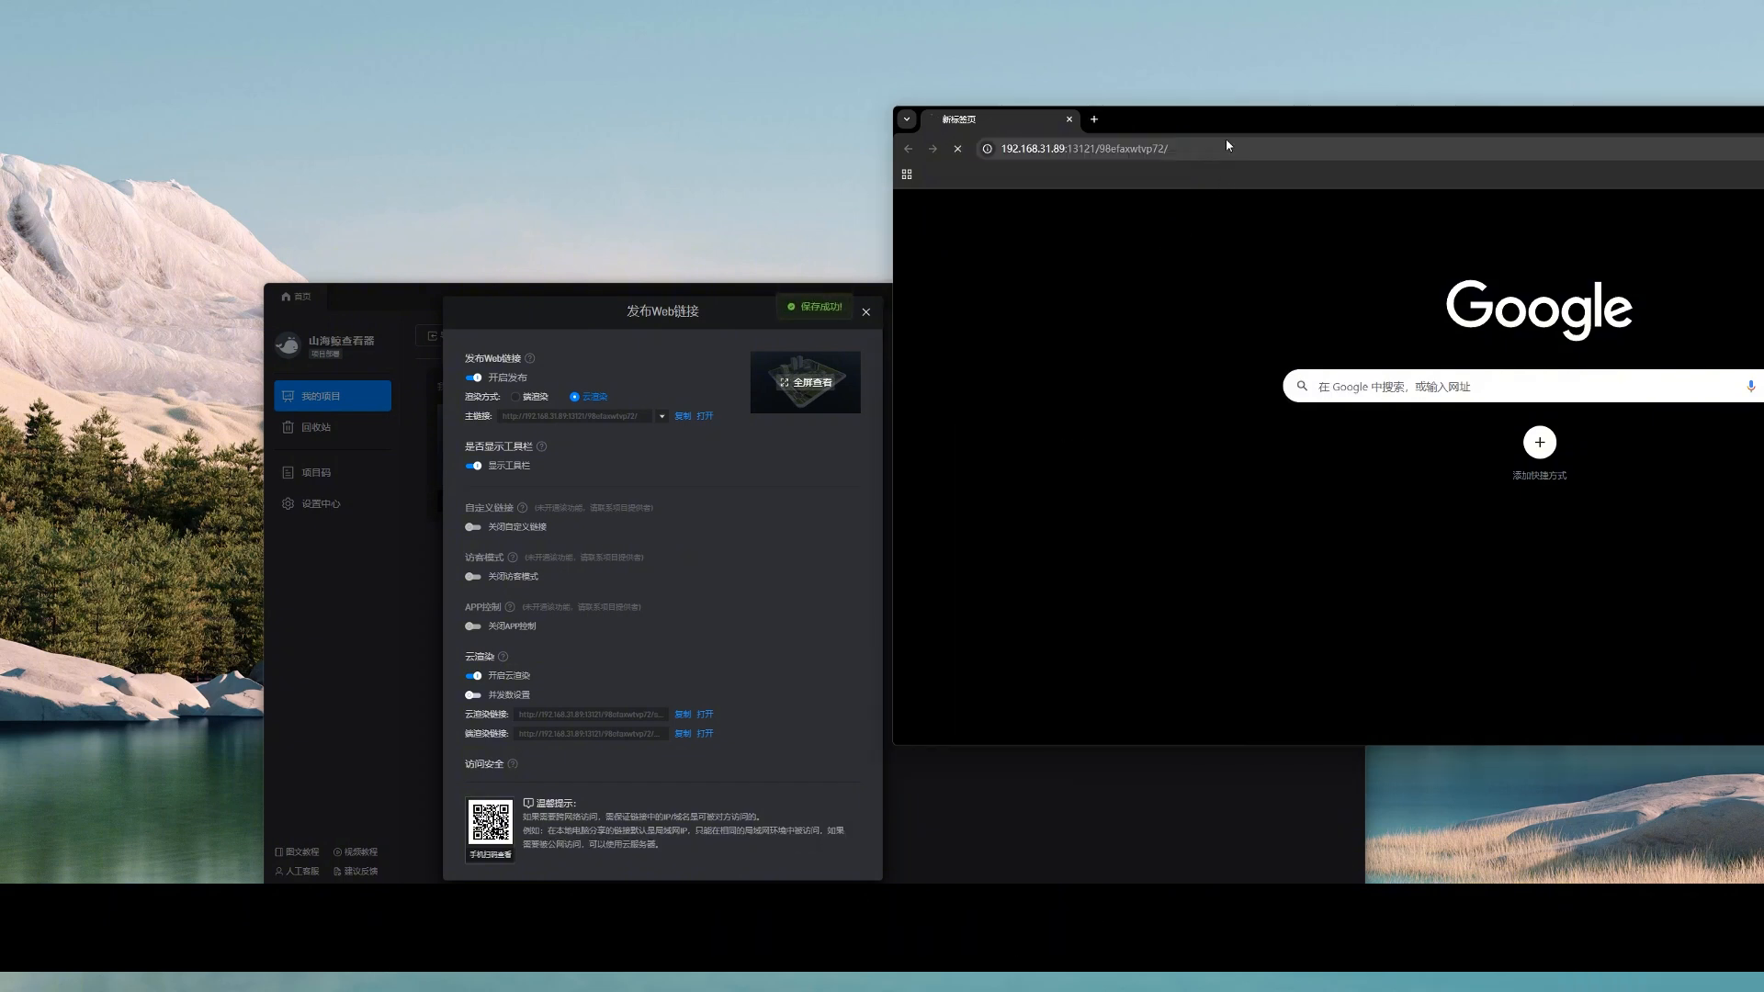
key(Return)
drag(1232, 130, 826, 110)
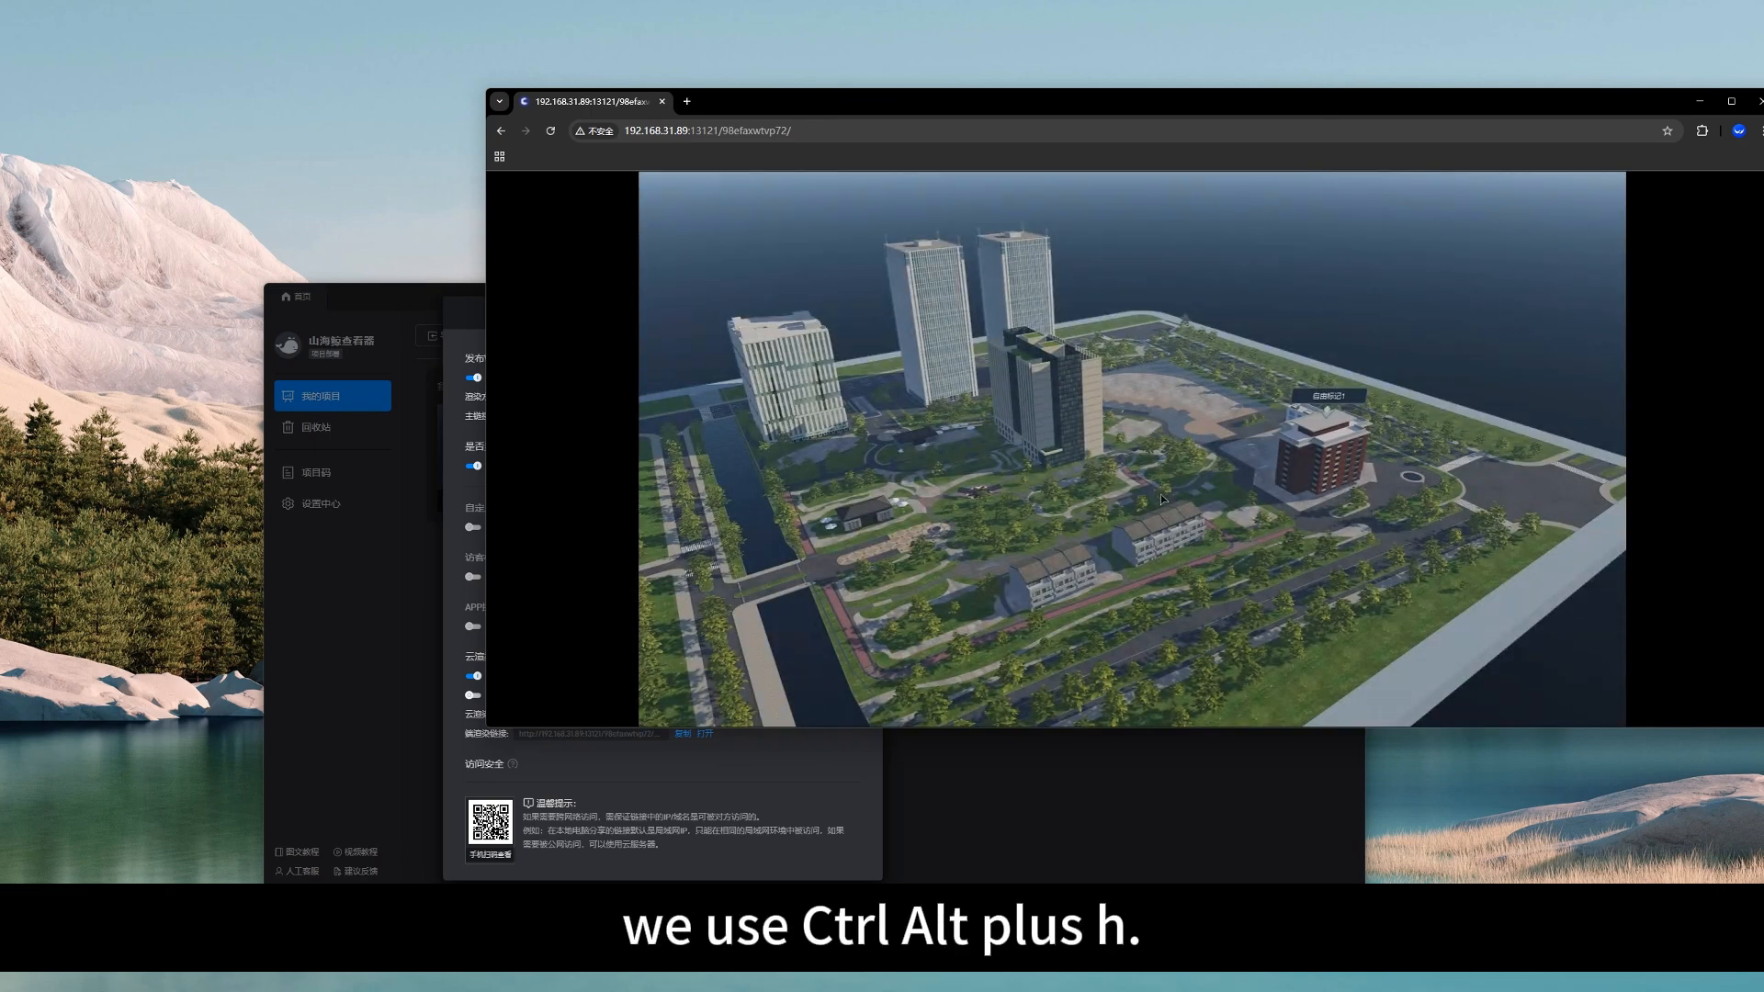
Show the cloud rendering toolbar over the scene and try its full-screen view.
key(ctrl+alt+h)
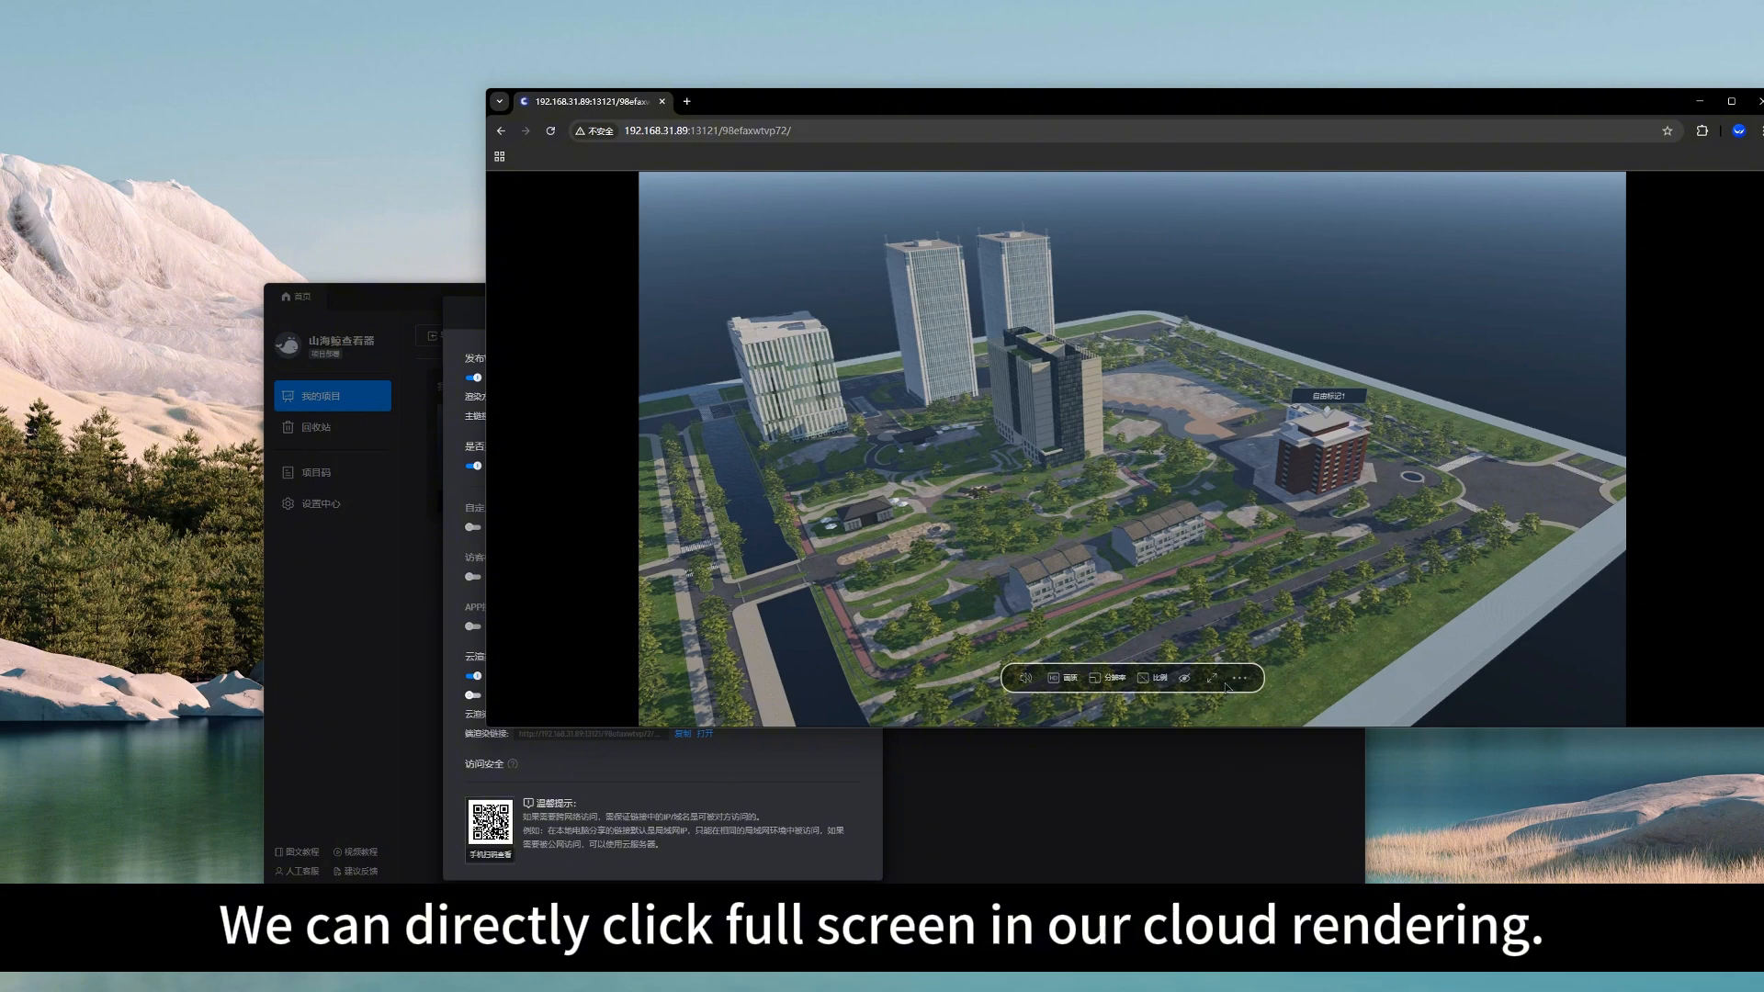
click(1212, 678)
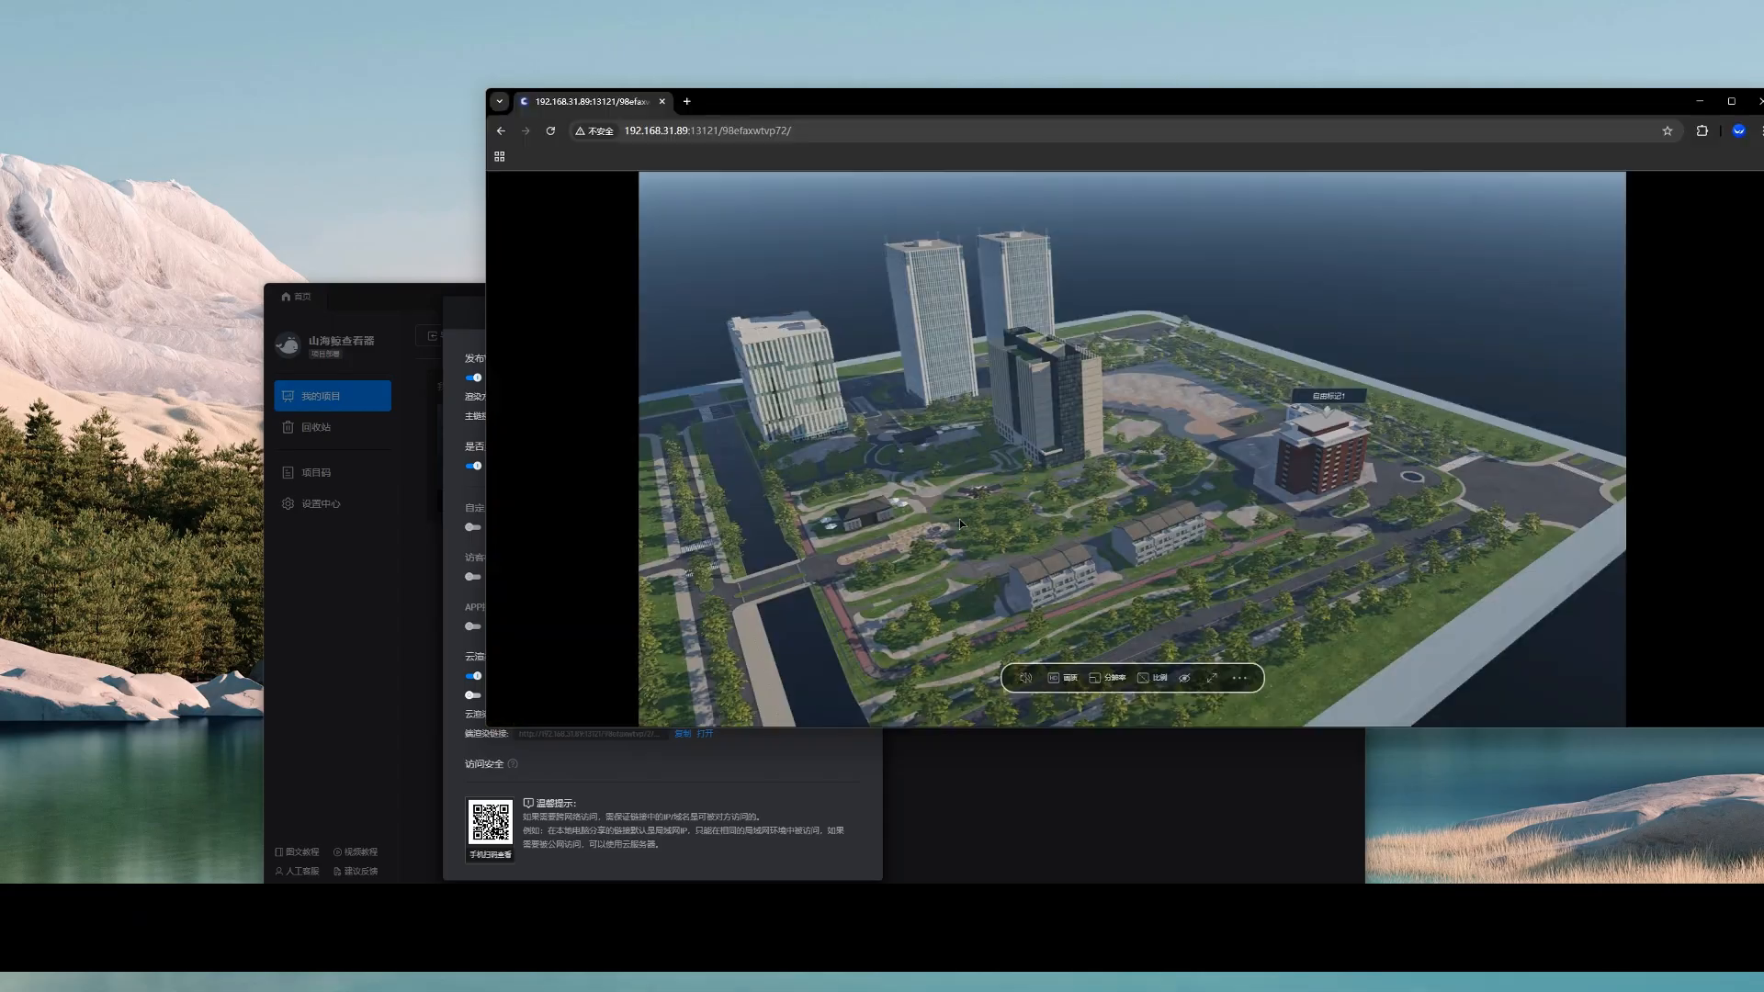
Look through the picture quality and resolution options available for the cloud-rendered scene.
click(1062, 684)
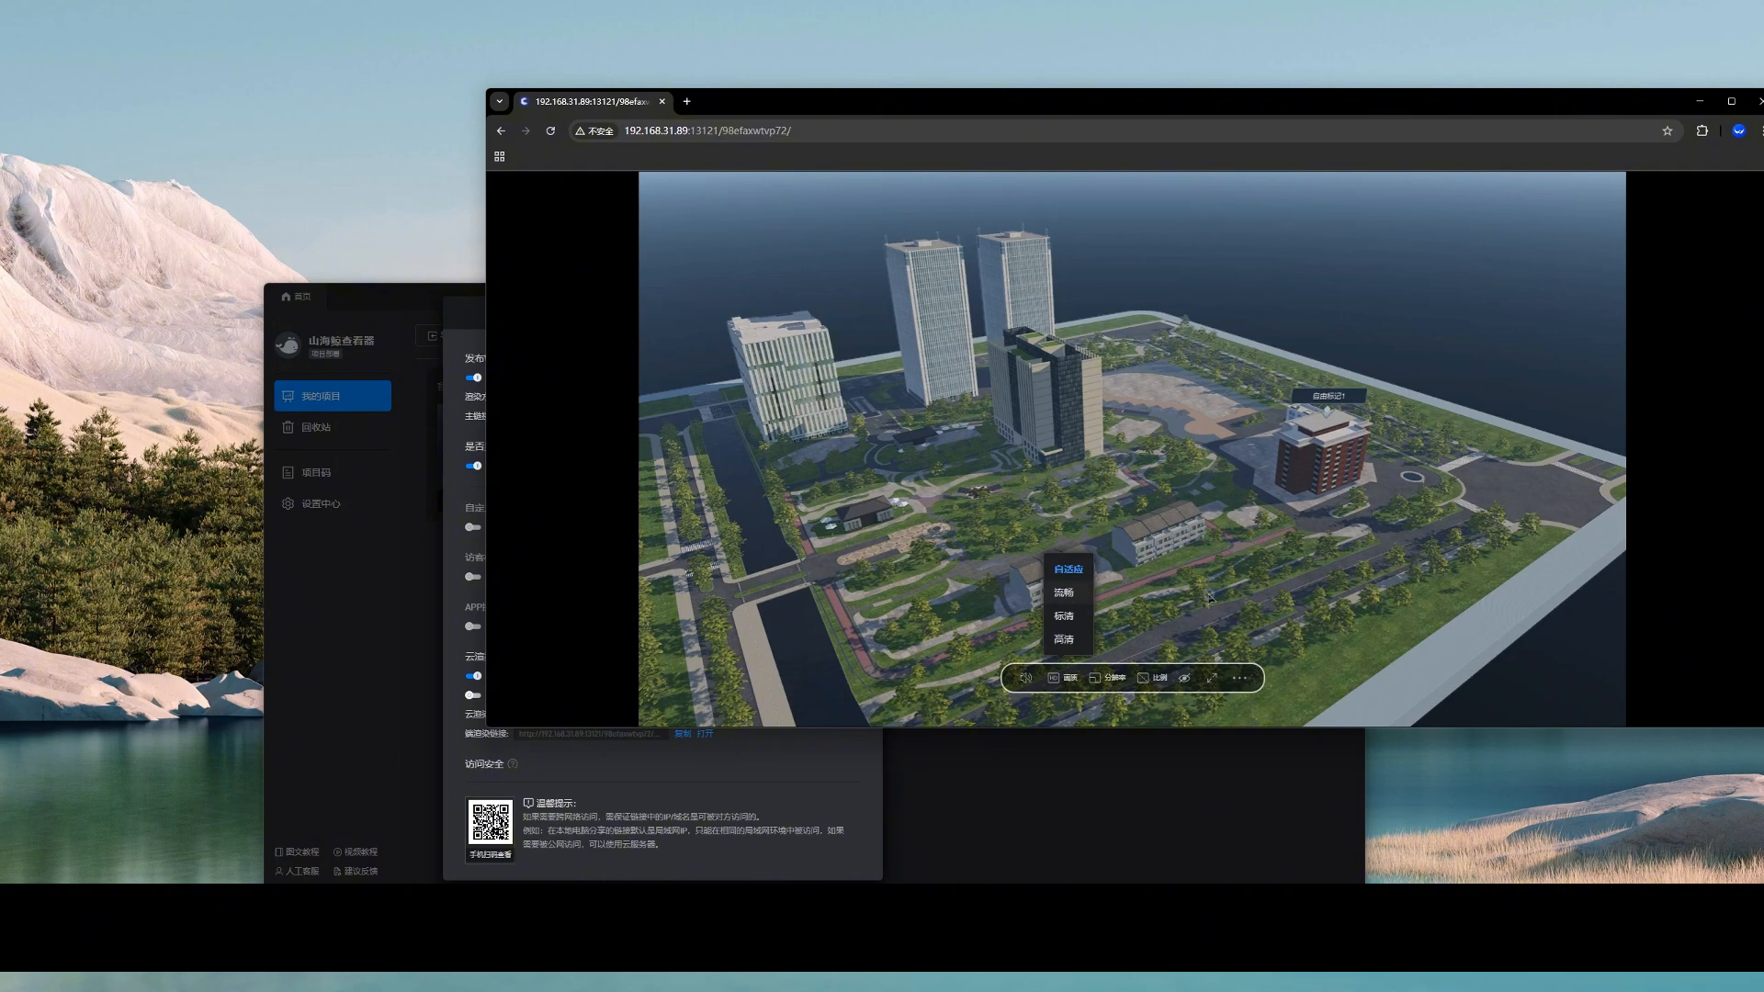
click(1067, 681)
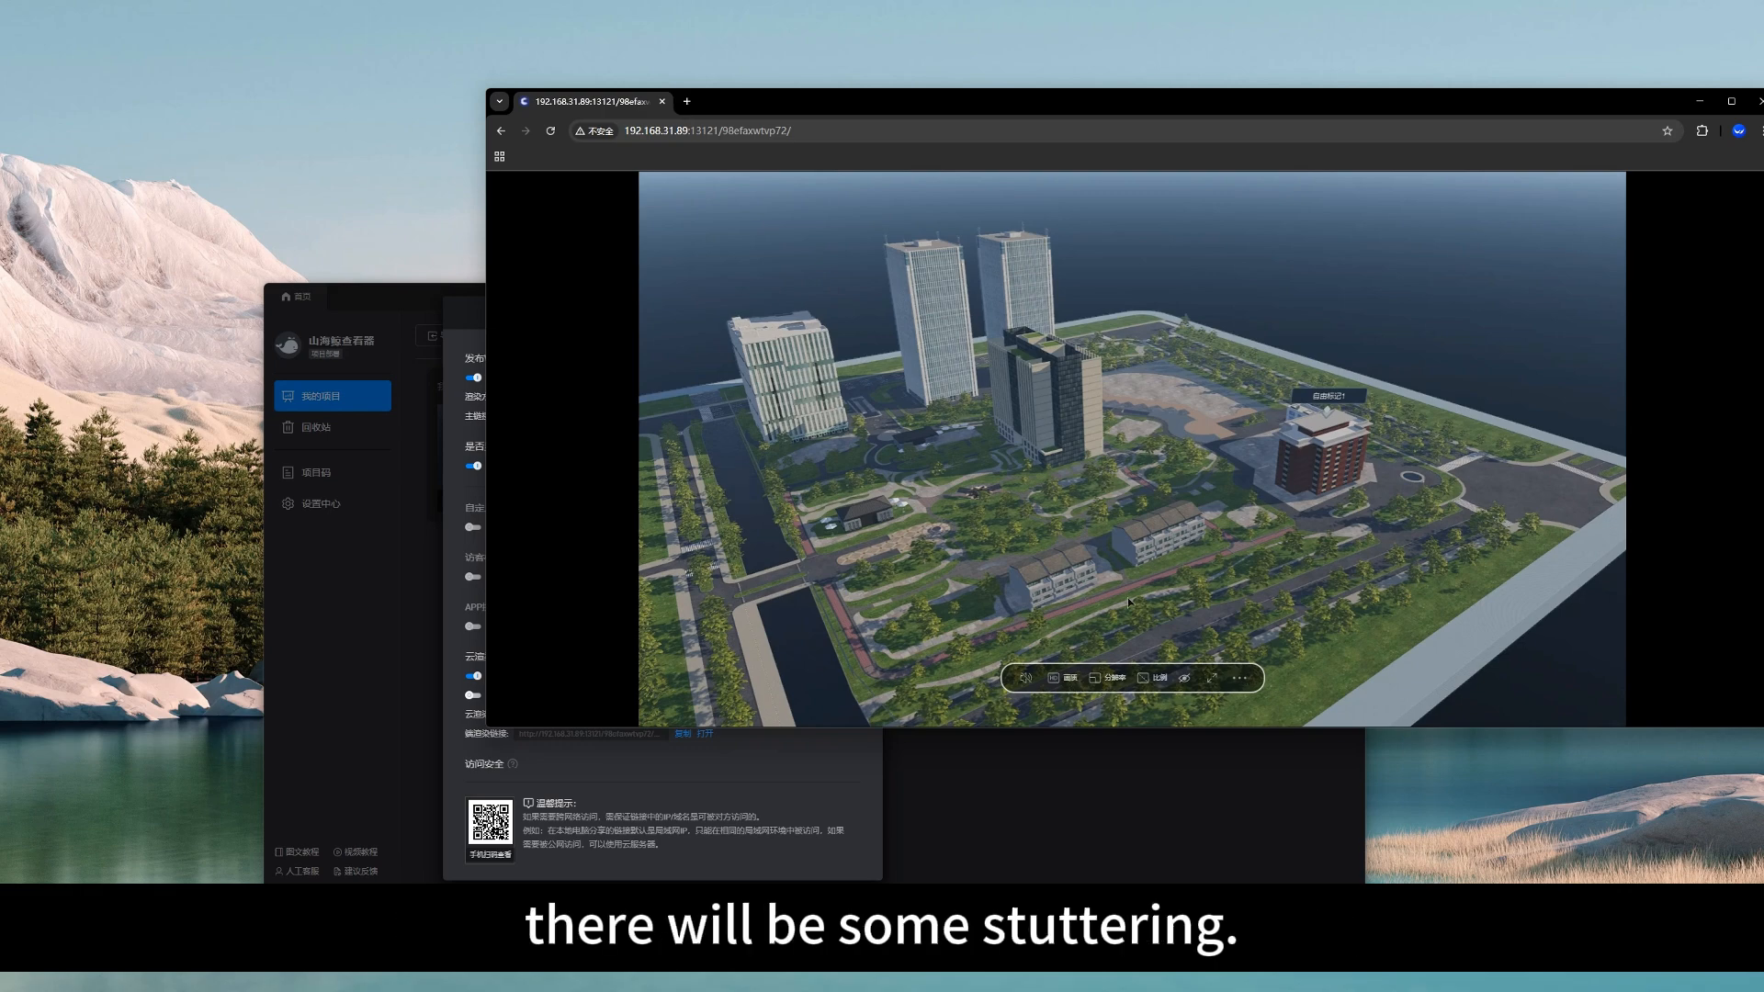
click(1117, 680)
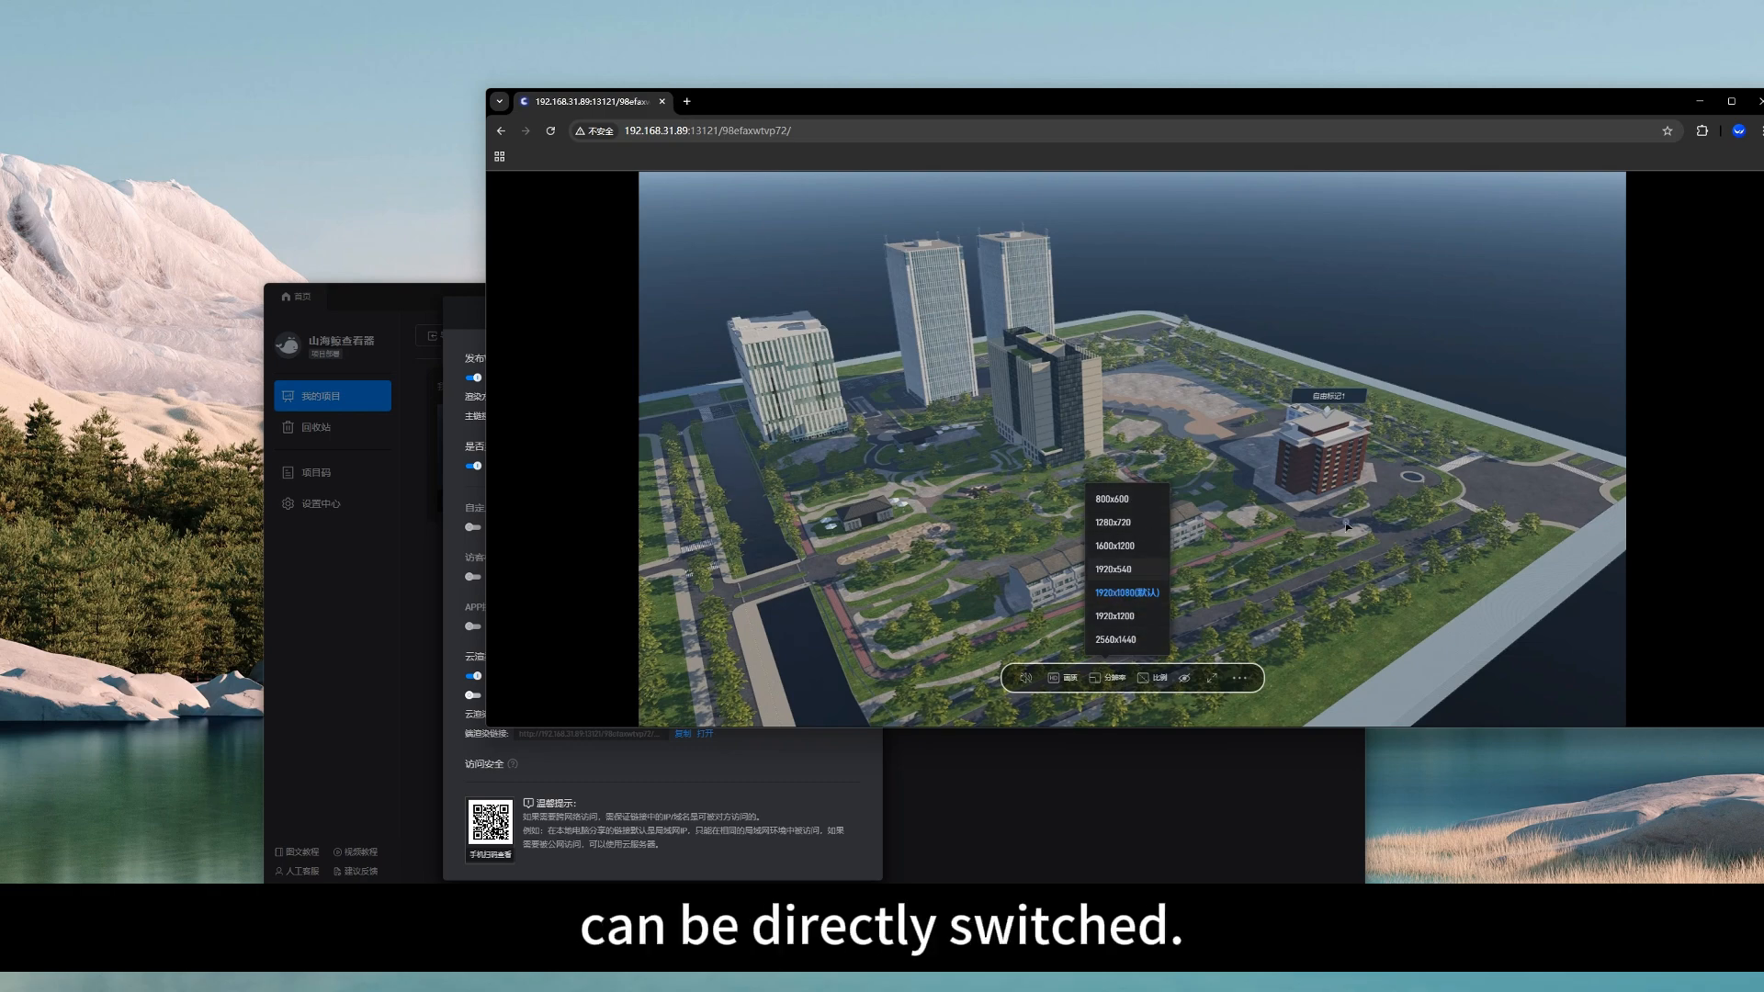
Switch the scene's display ratio to 铺满(固定比例), to 适应宽度, and back to 默认.
click(1155, 680)
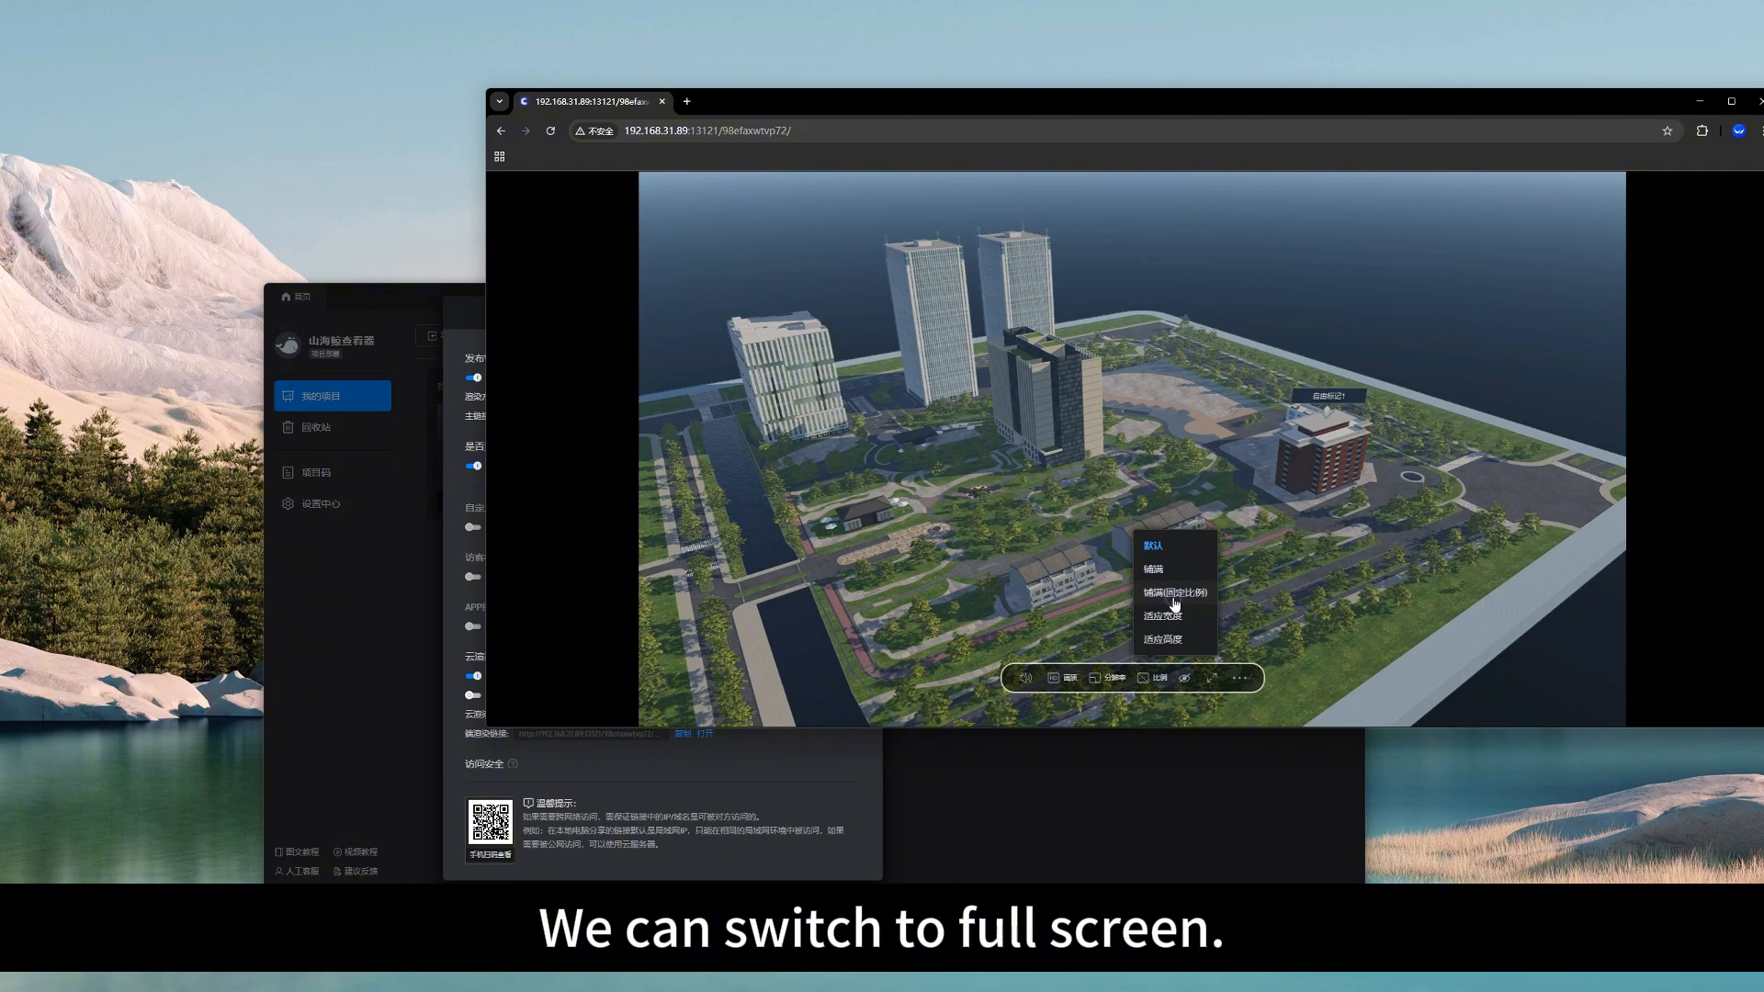
click(1174, 594)
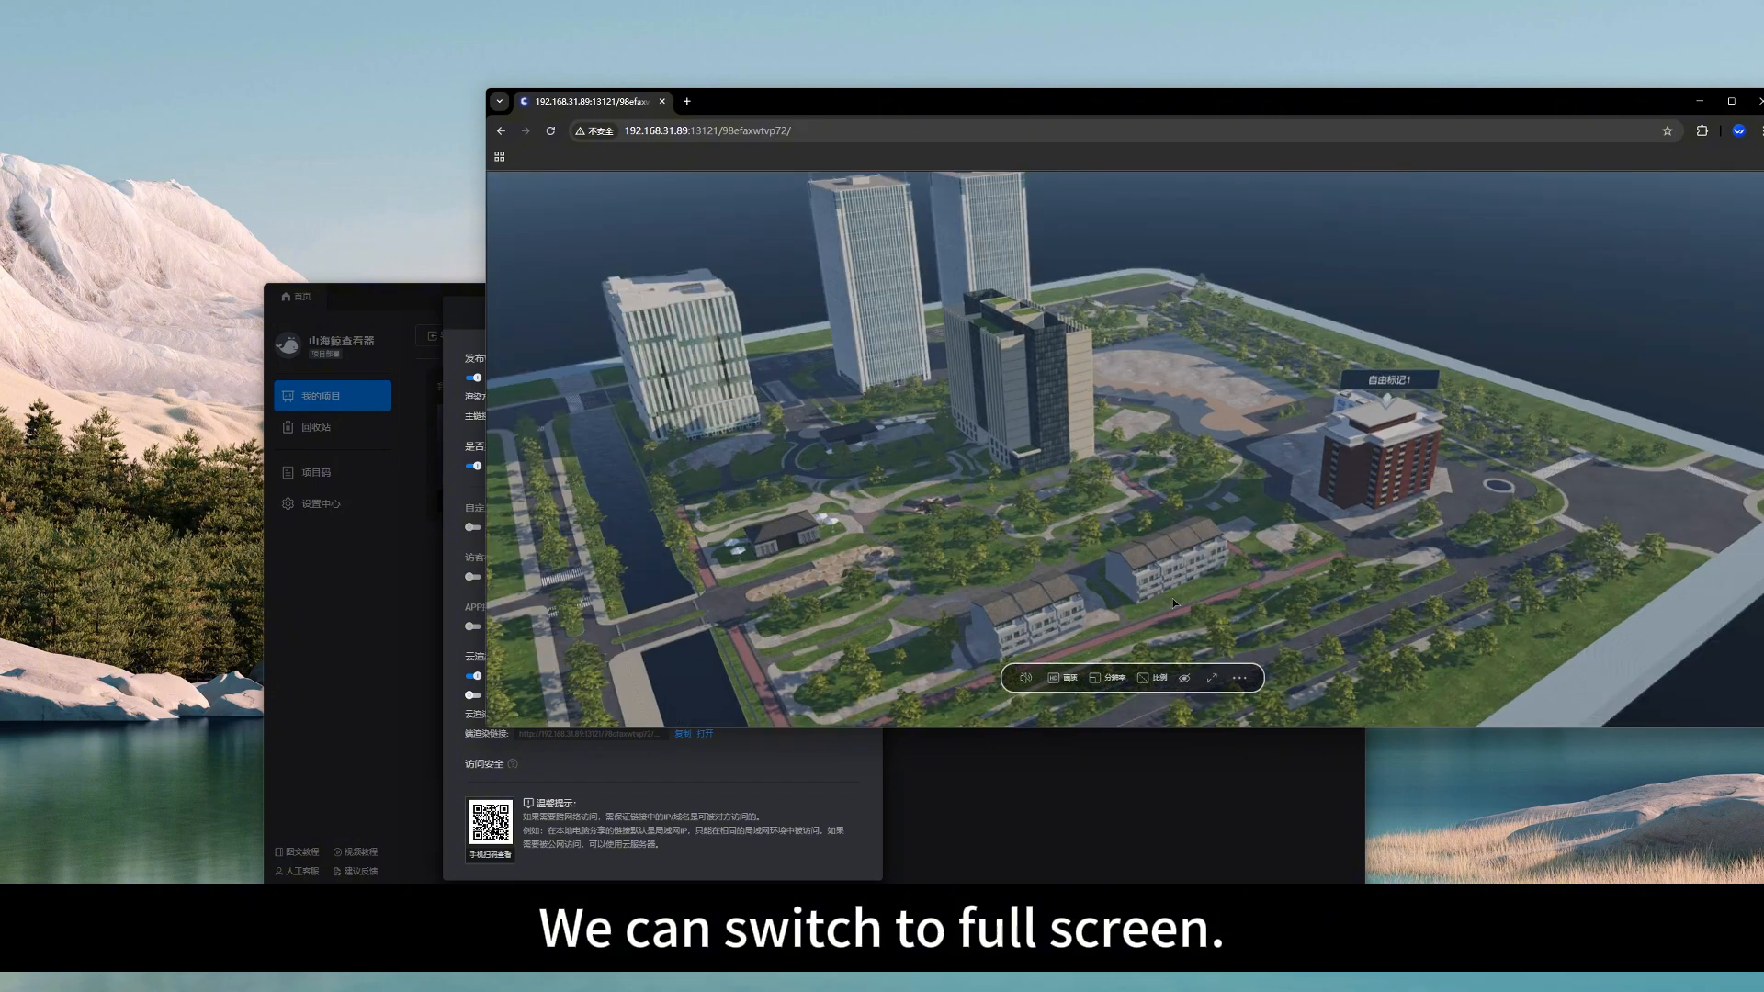
click(1156, 678)
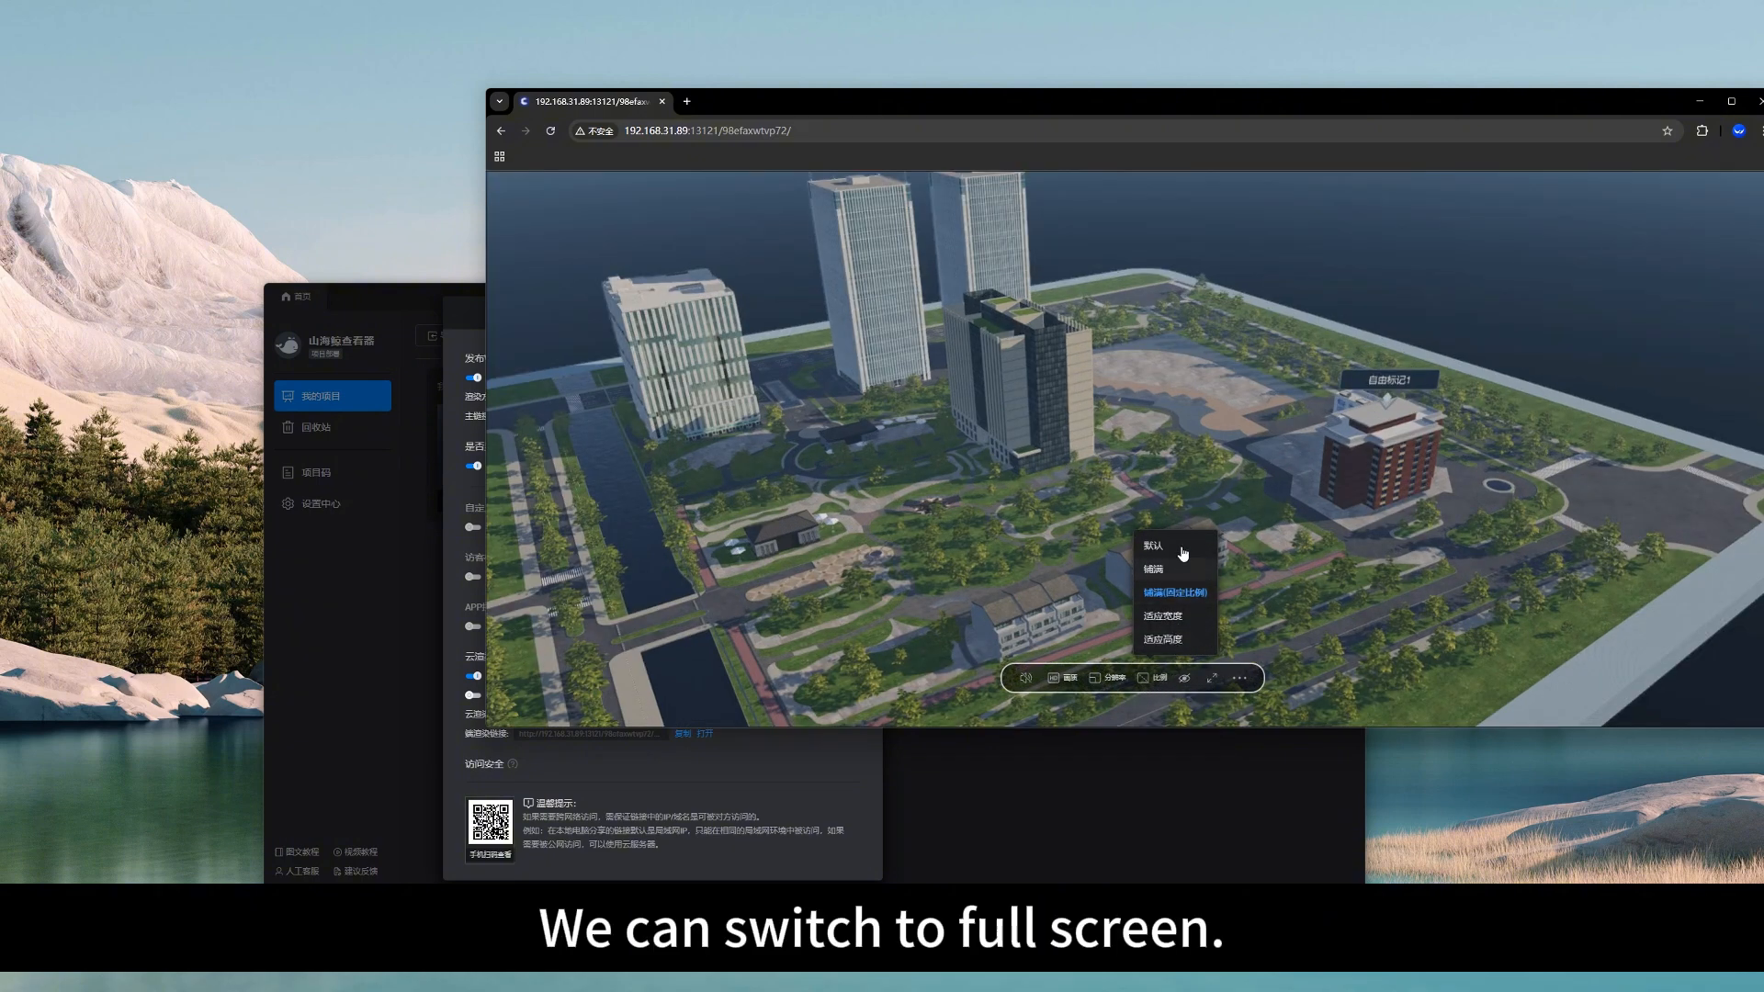
click(1178, 618)
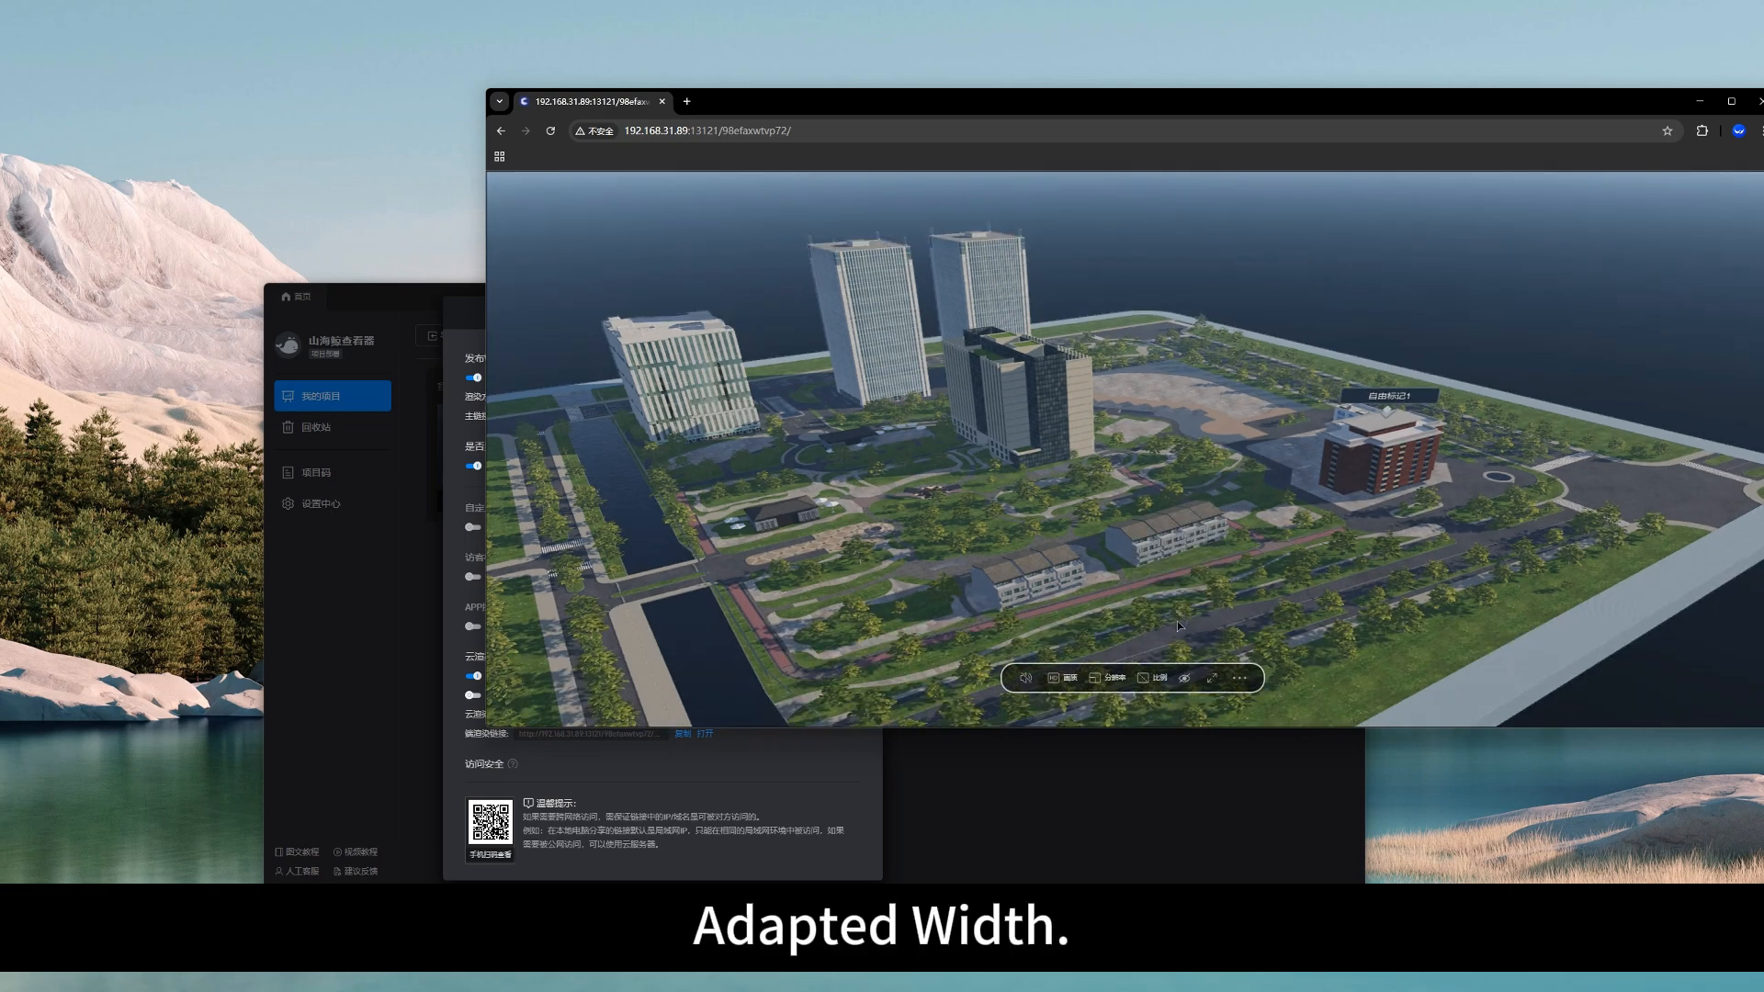
click(1155, 680)
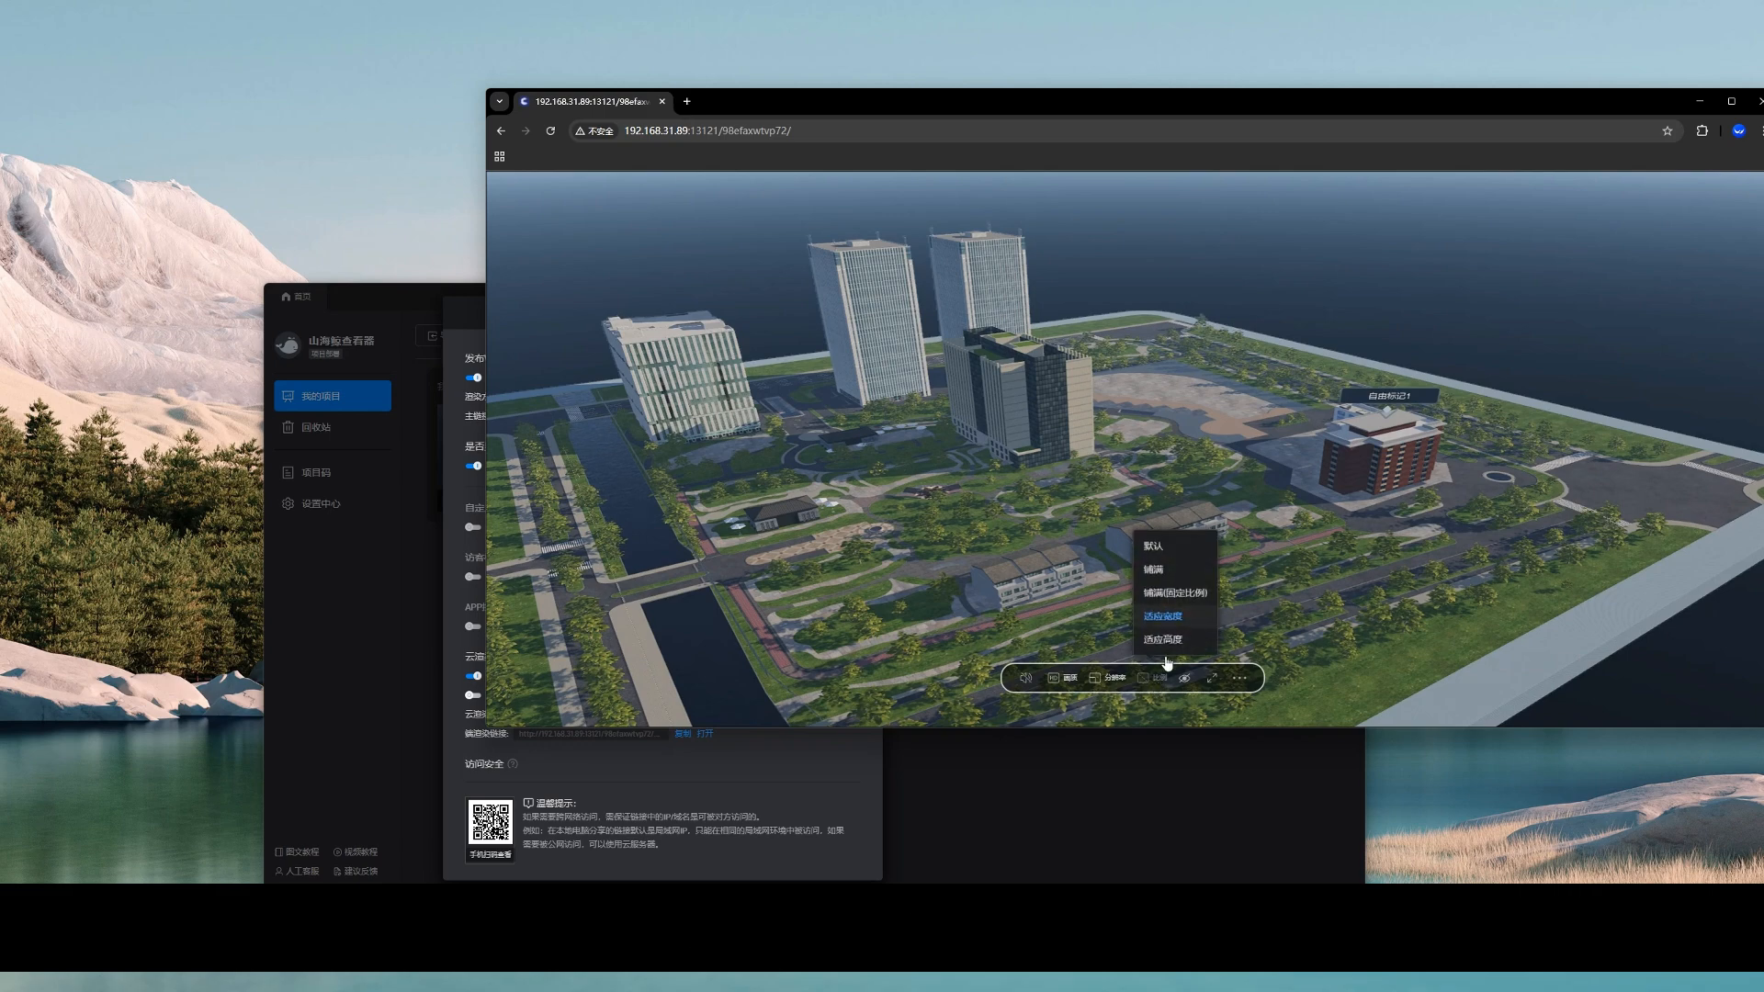
click(1169, 544)
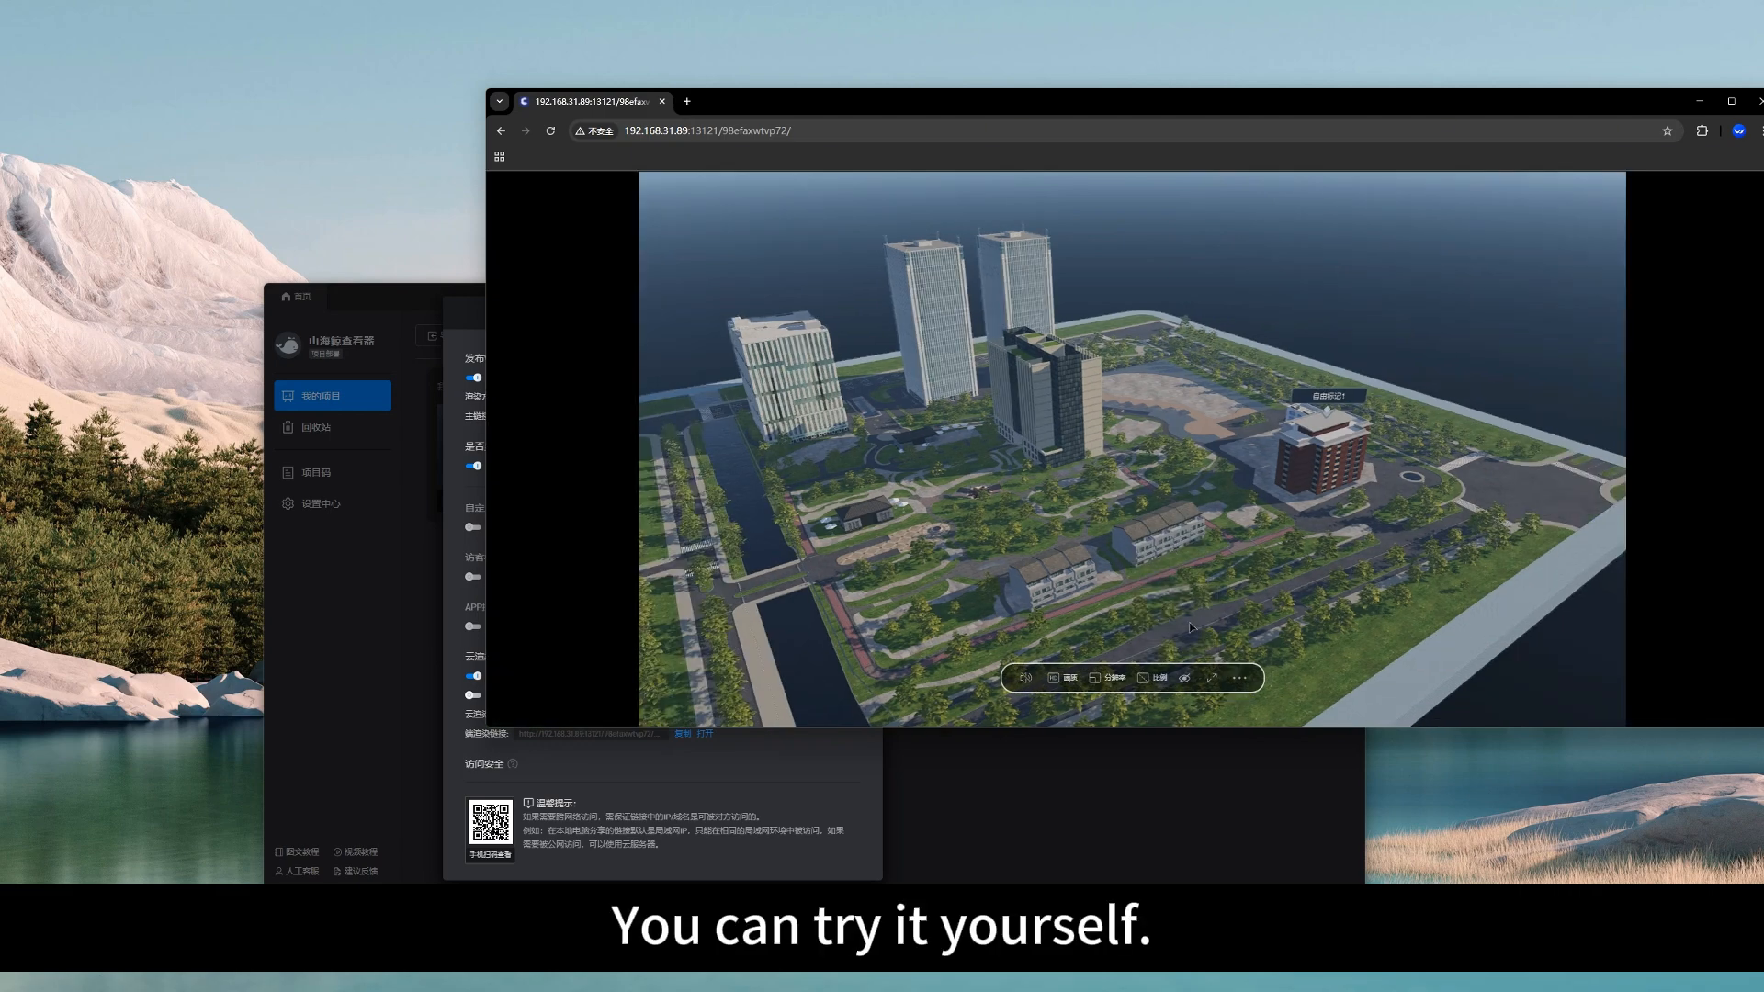
Hide the cloud rendering toolbar, bring it back over the scene, and try its sound control.
click(1185, 682)
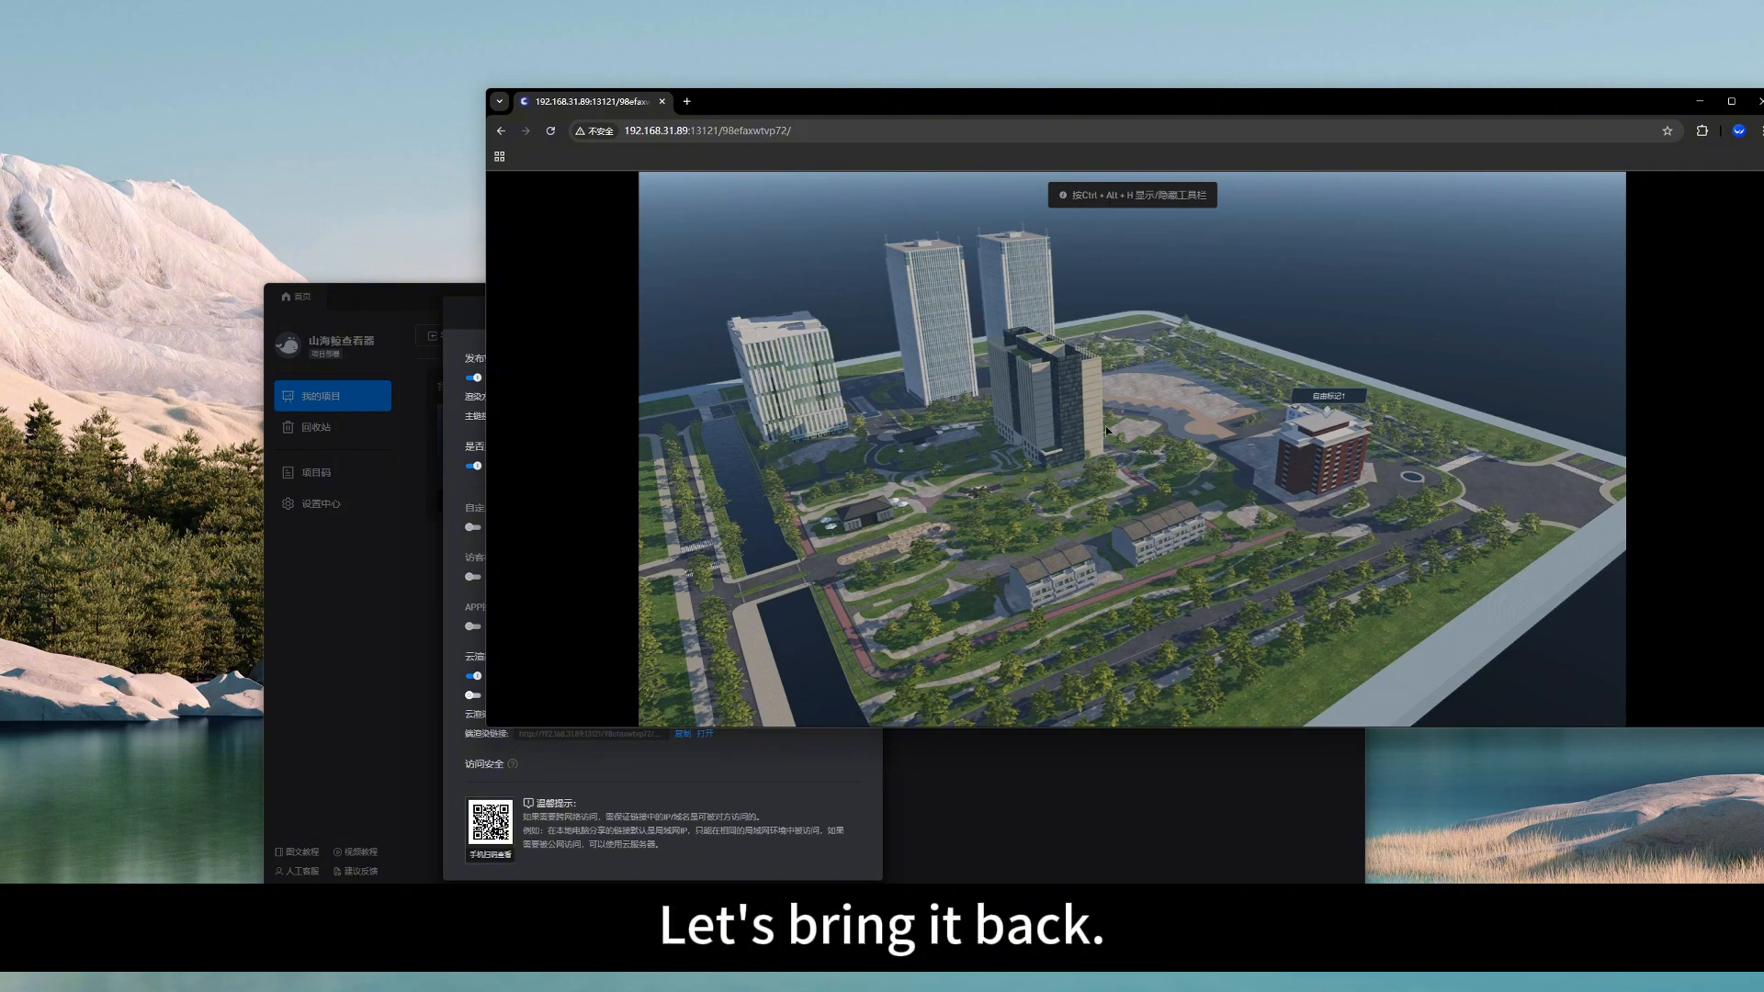
key(ctrl+alt+h)
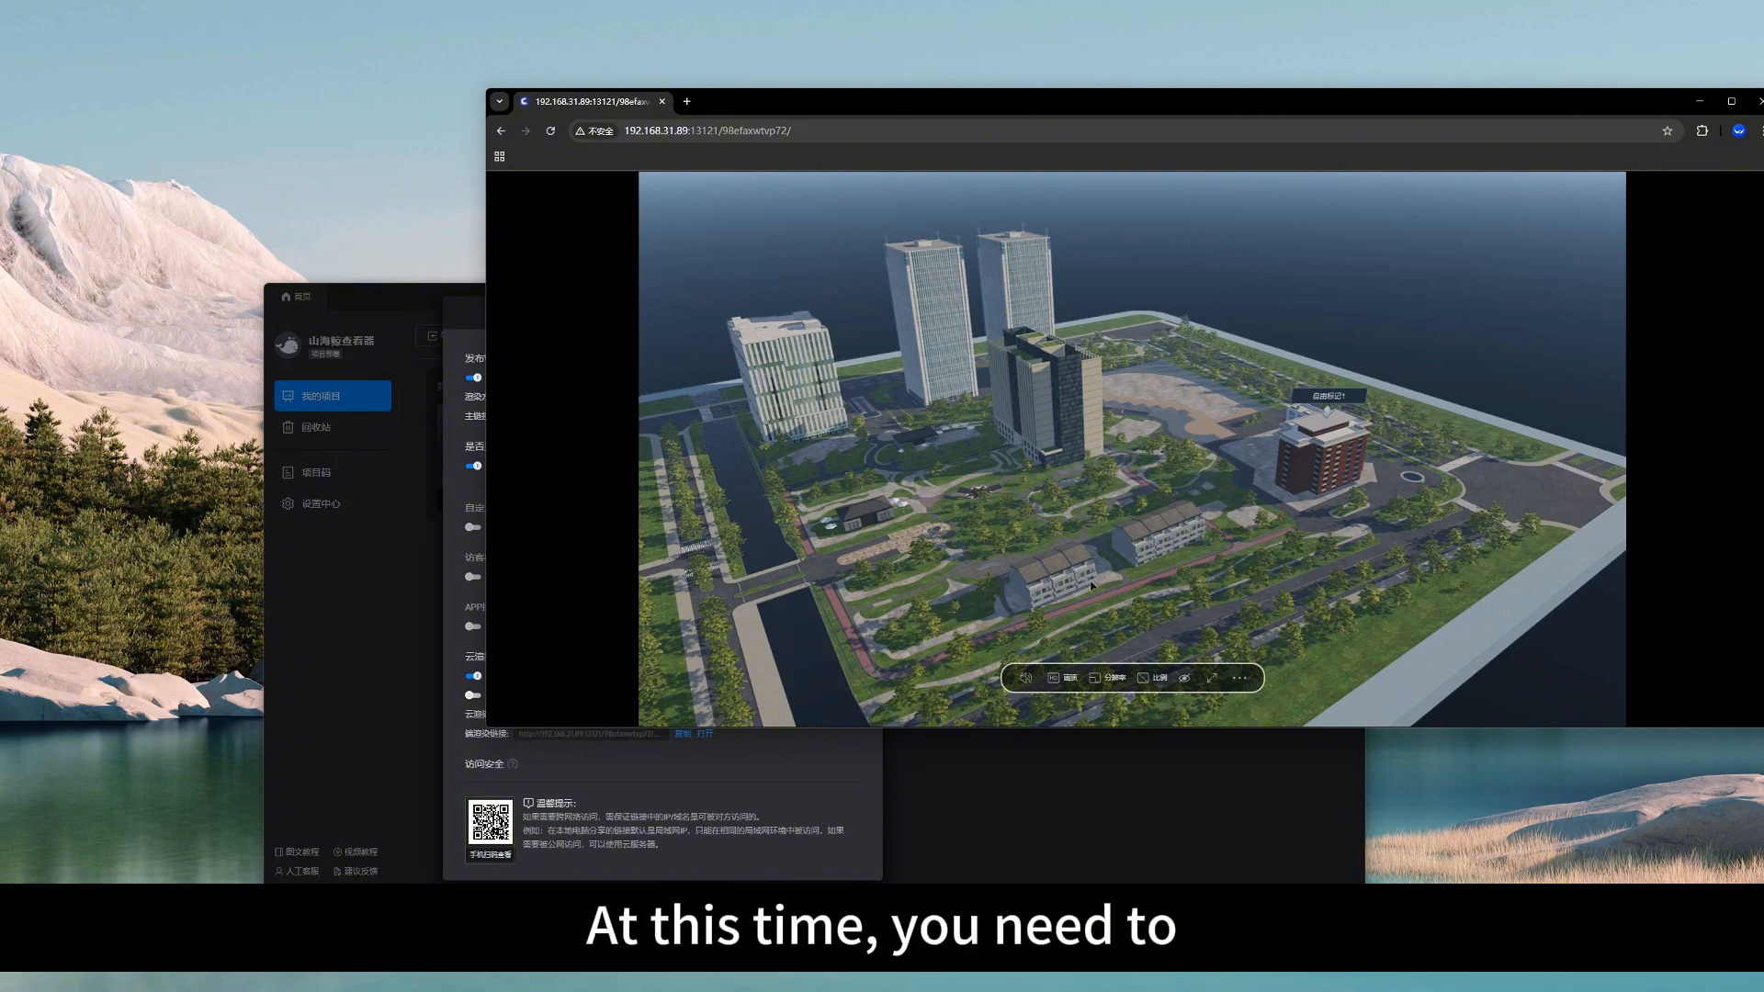
click(1027, 680)
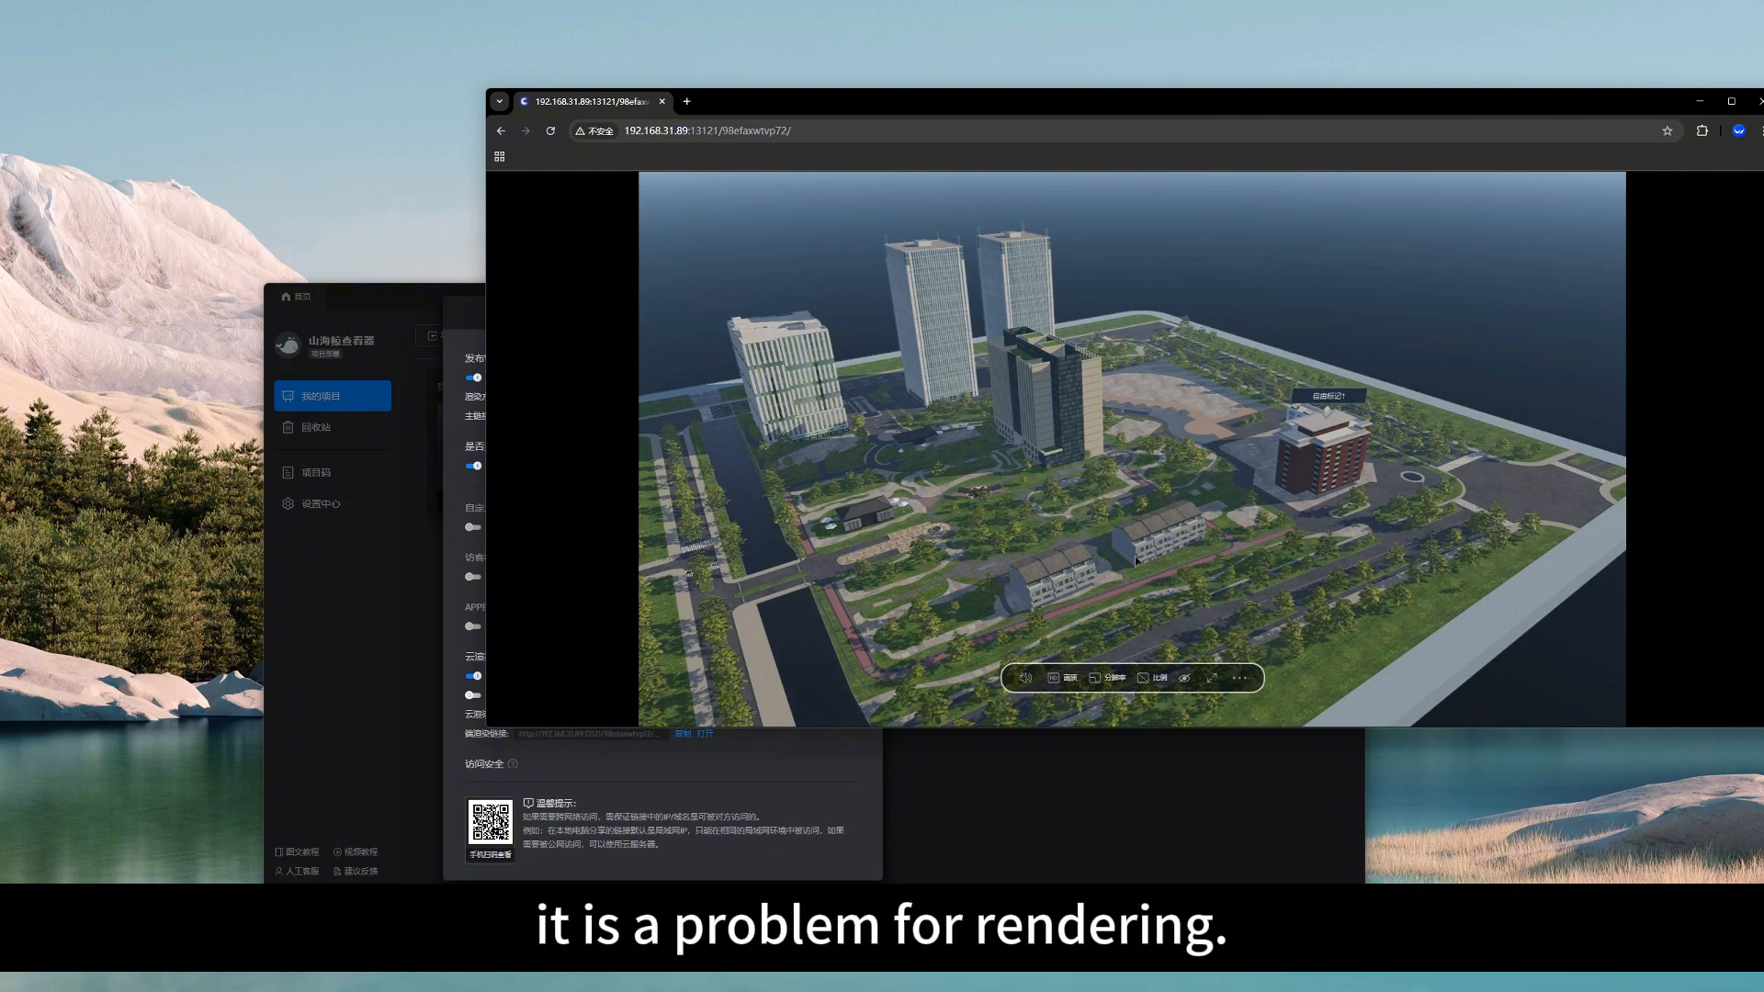
Open the text input bar for entering Chinese, close it again, and move the browser window towards the middle of the desktop.
click(1246, 668)
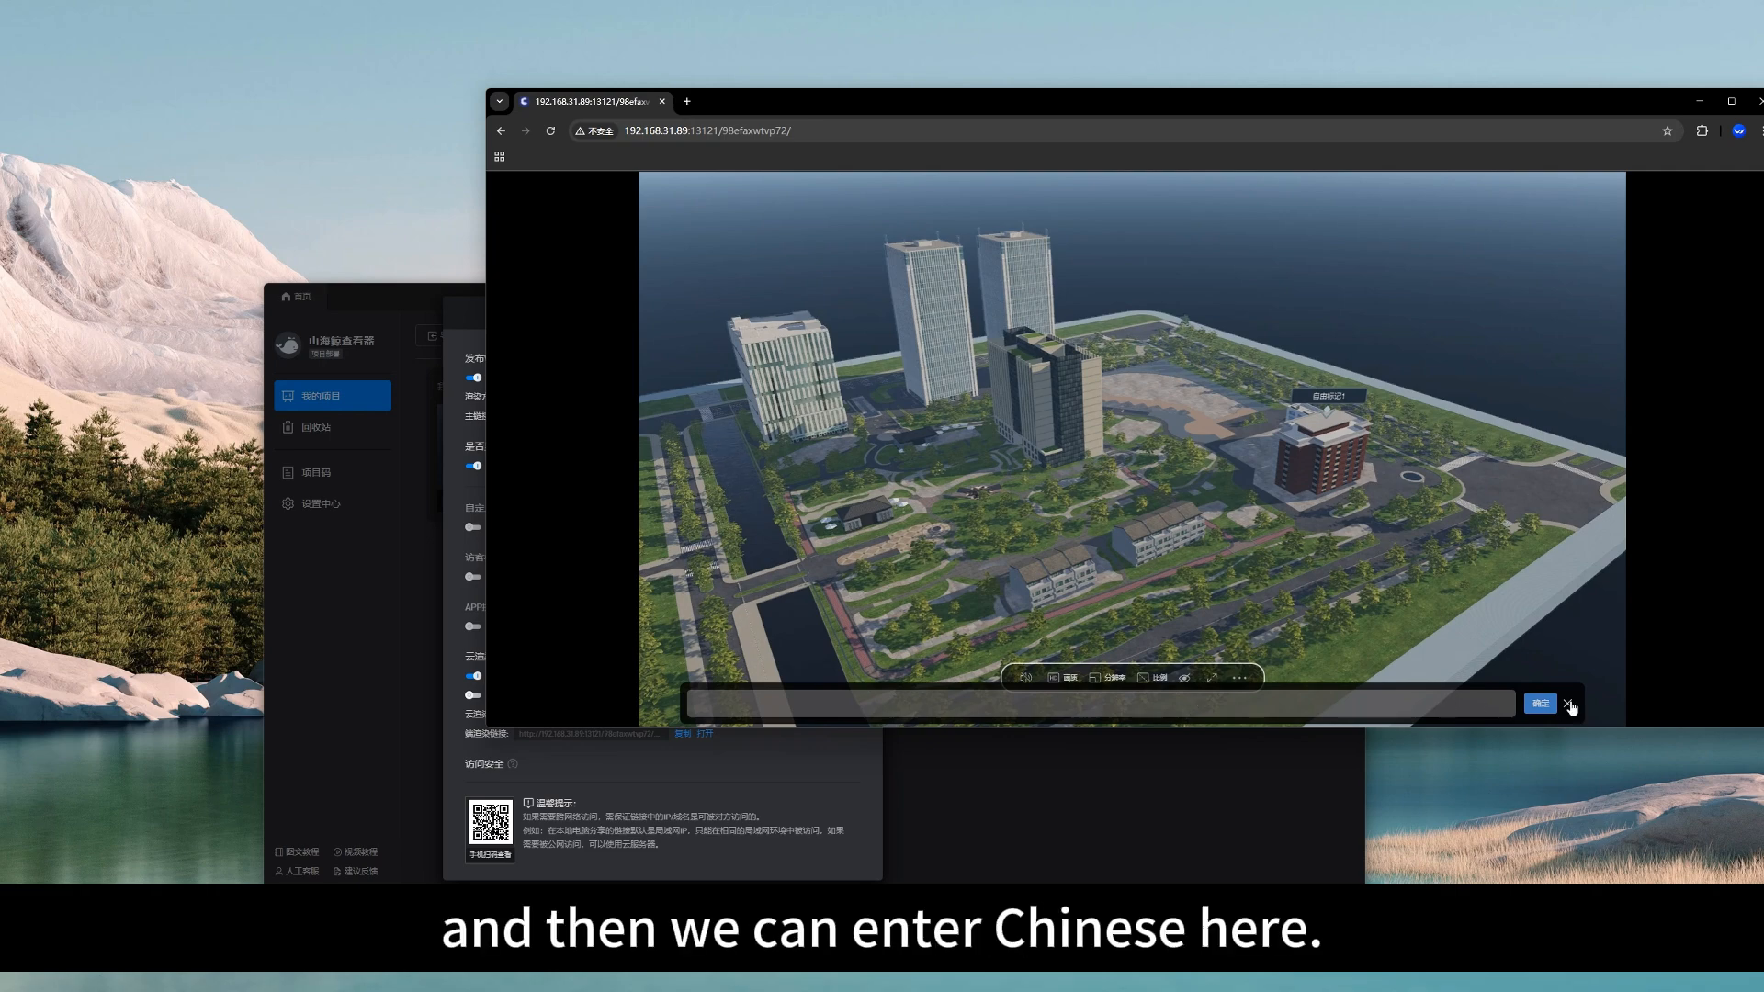
click(1569, 703)
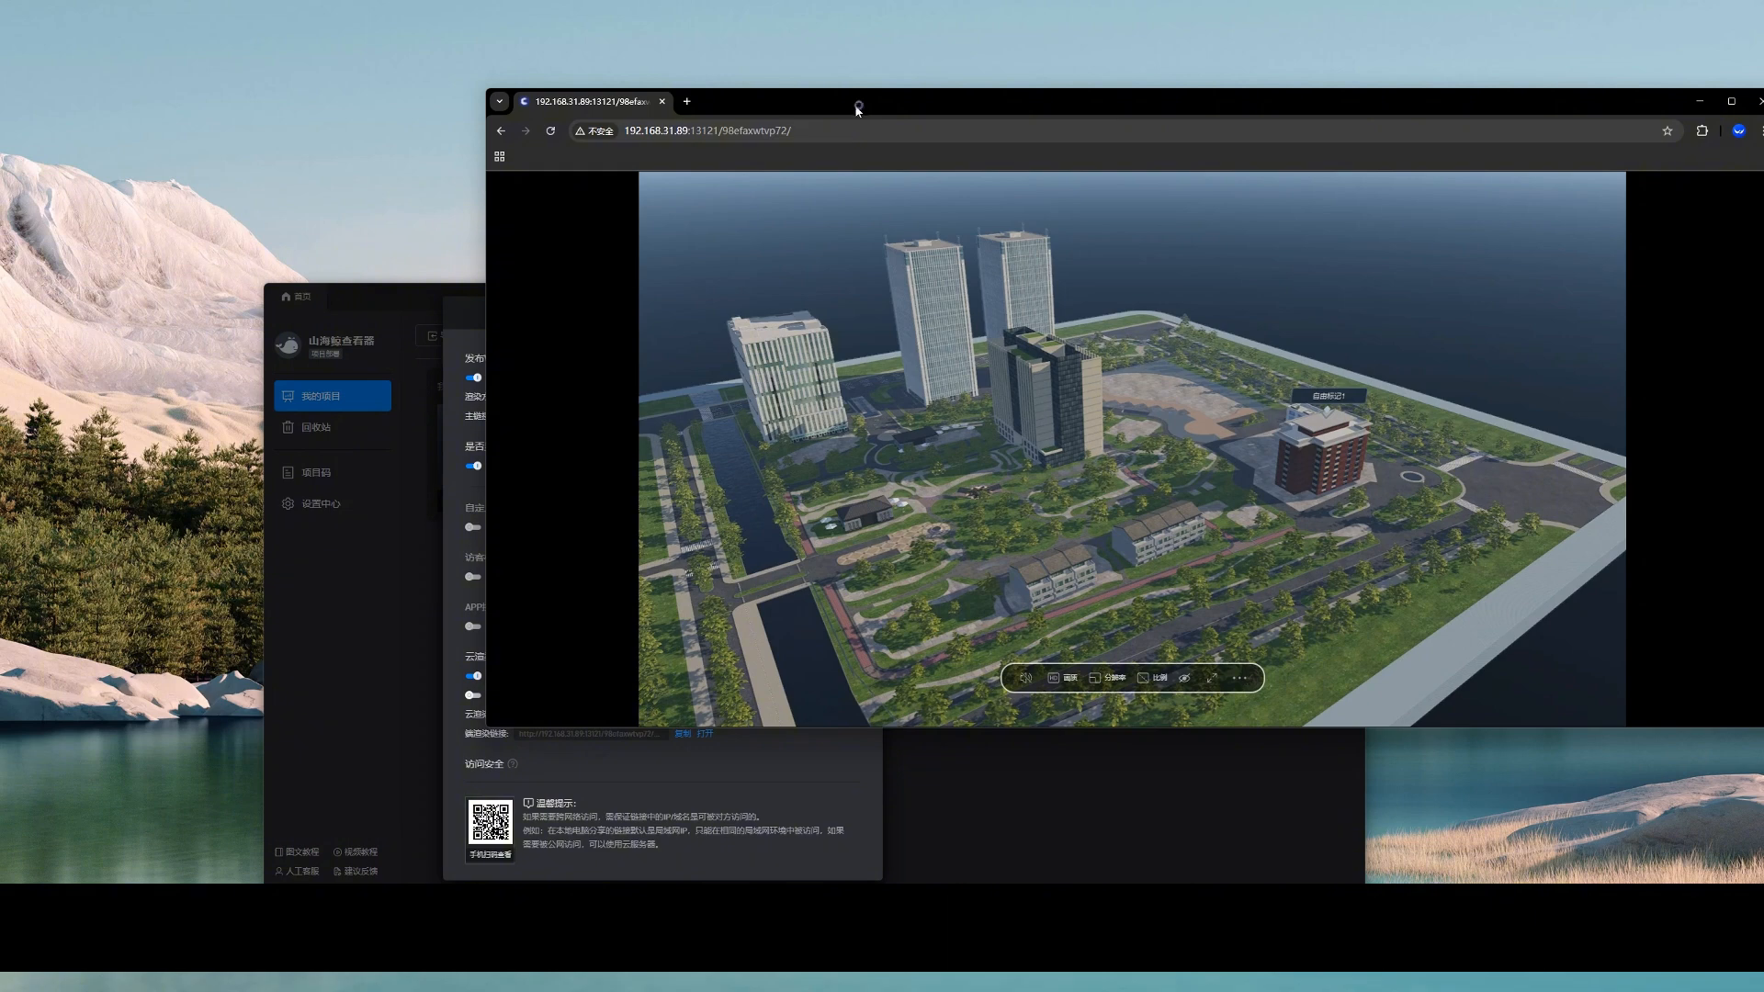
drag(864, 112, 748, 114)
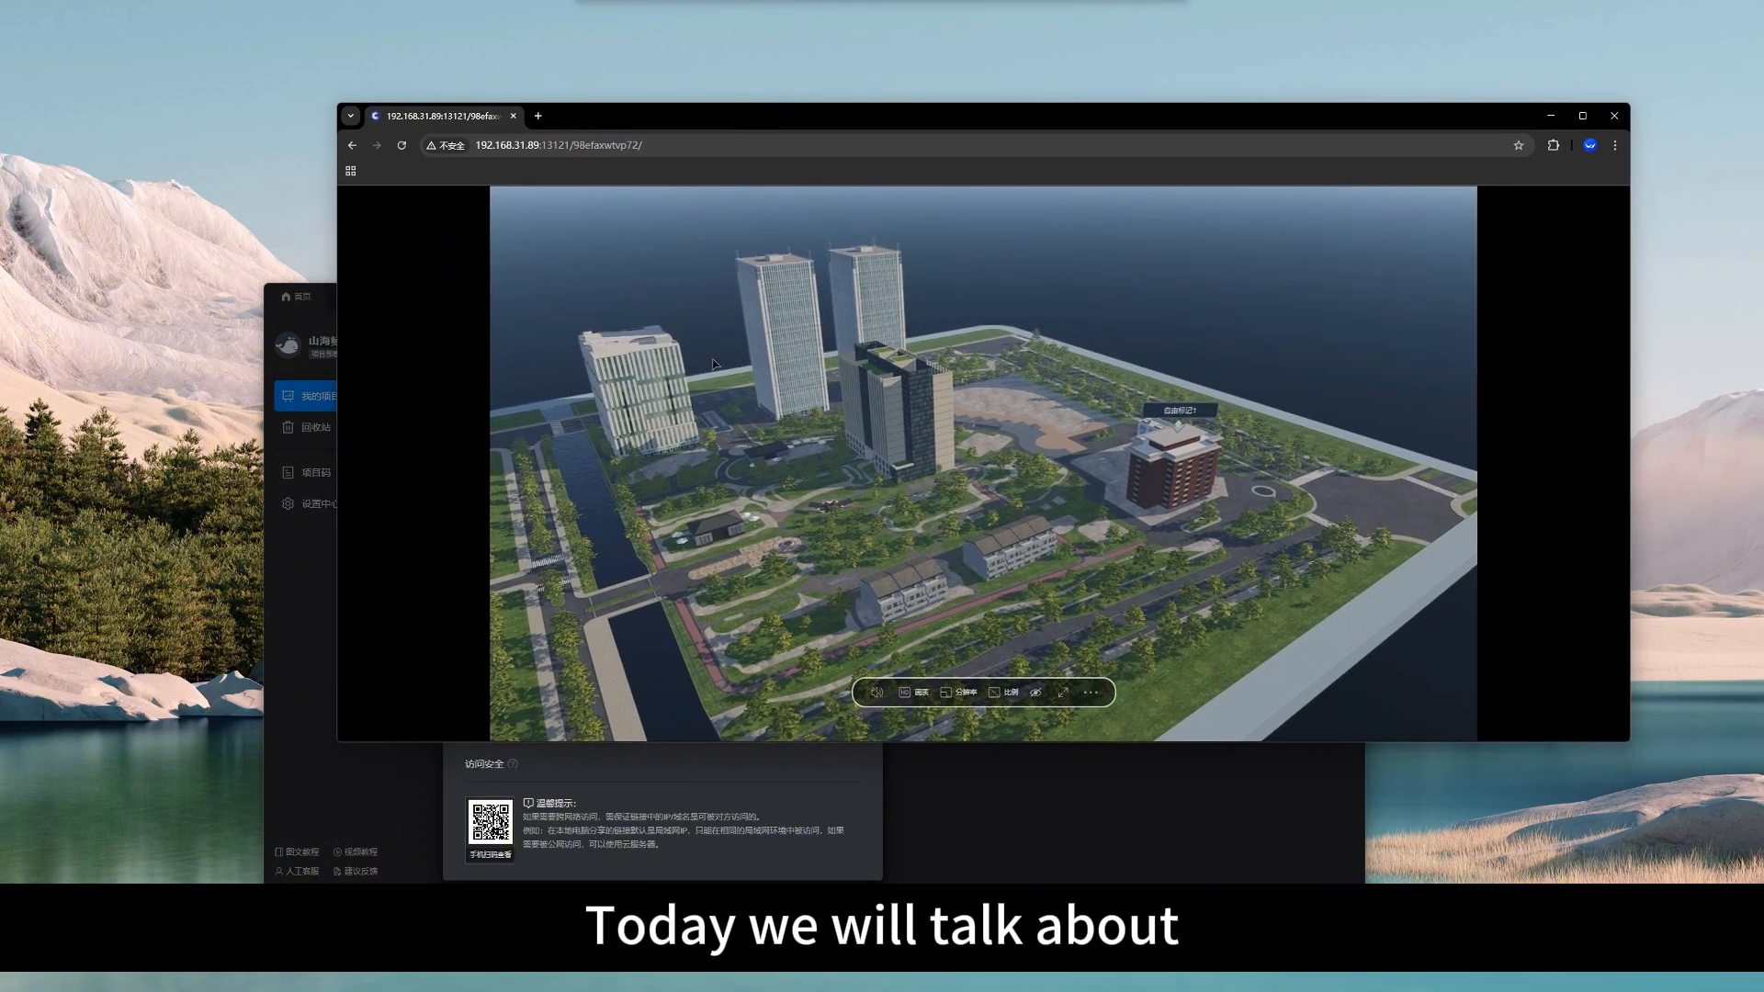